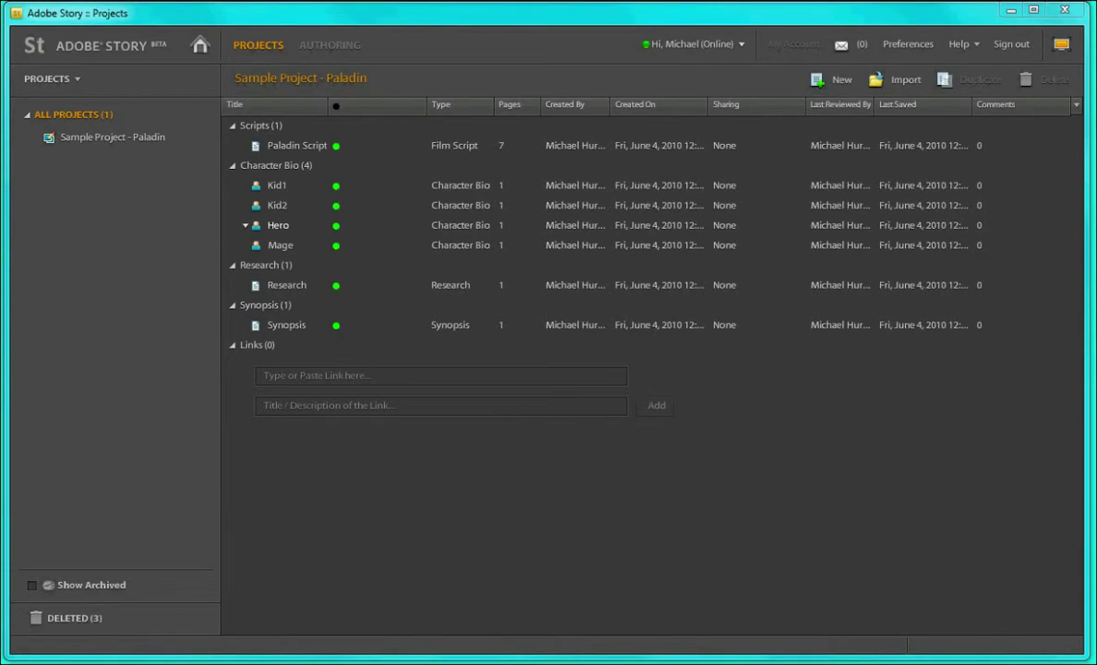
Create a new Adobe Story project titled tim_siglin and open its blank script 'sample'.
left_click(78, 81)
left_click(77, 94)
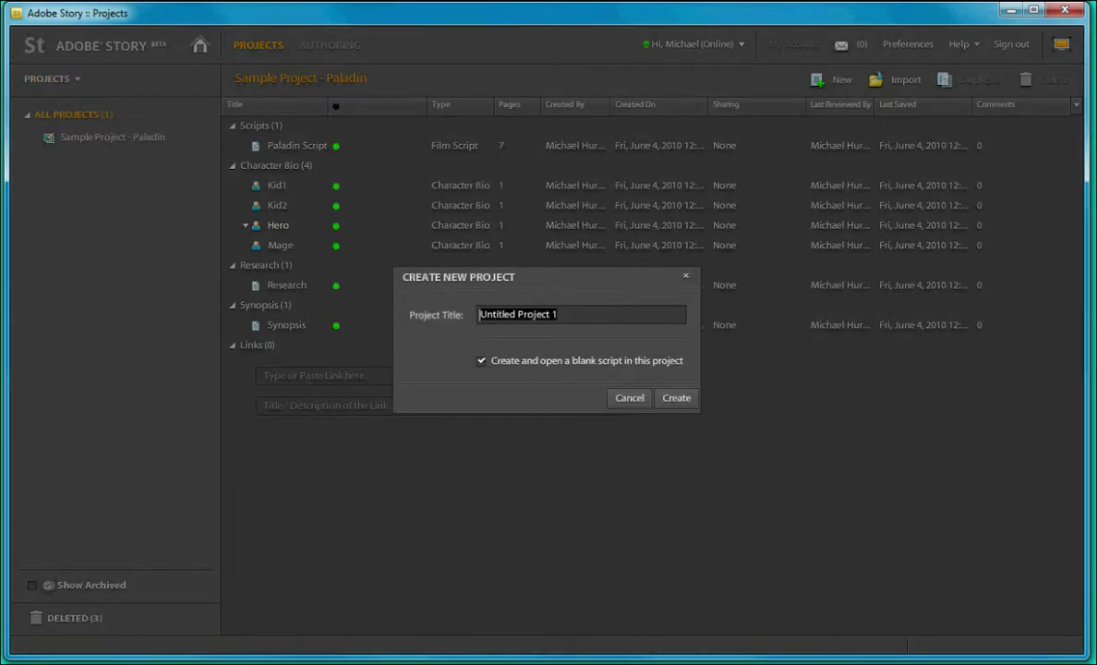
type("tim")
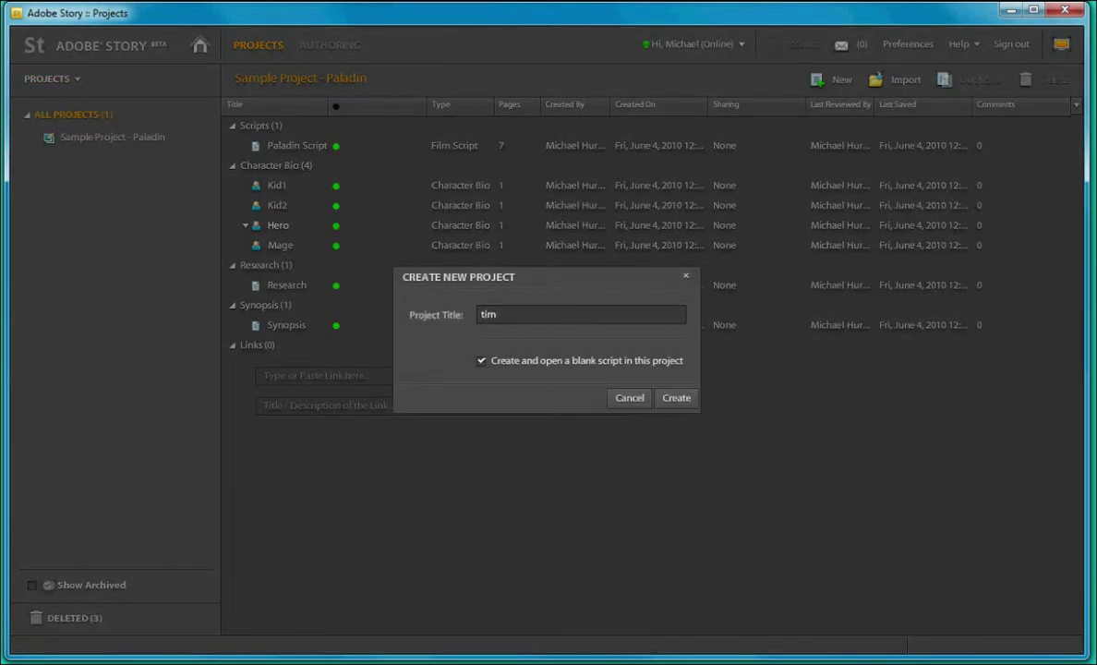
type("_siglin")
left_click(677, 397)
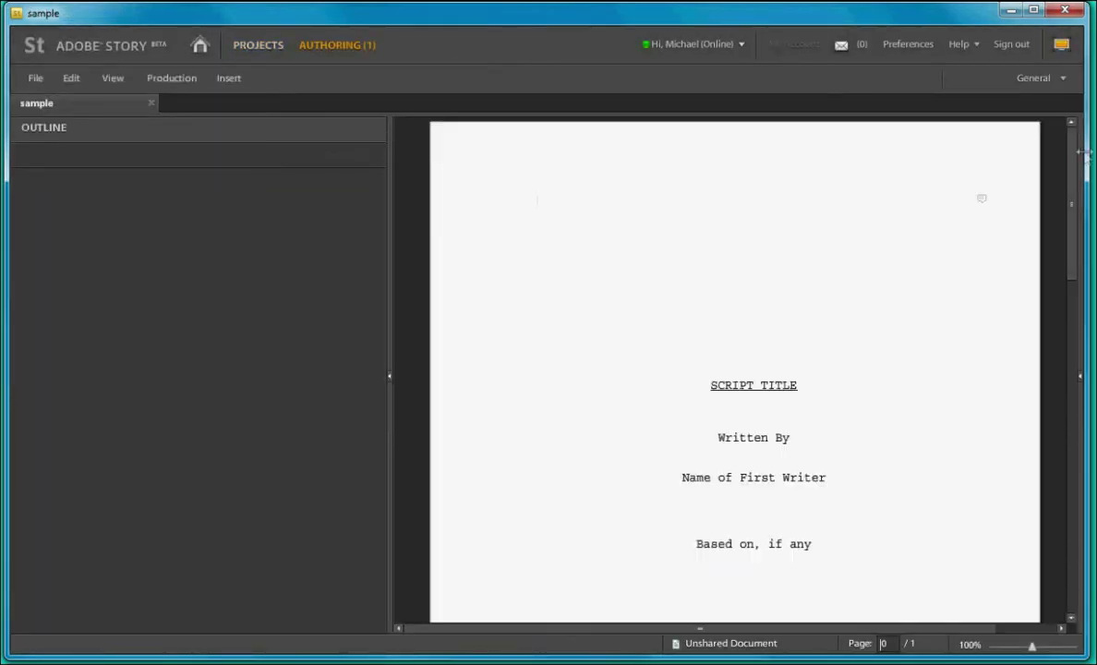
Replace the SCRIPT TITLE placeholder with the guest's name in capitals, then start page two.
left_click(780, 386)
key("BackSpace")
key("BackSpace")
key("BackSpace")
key("BackSpace")
key("BackSpace")
key("BackSpace")
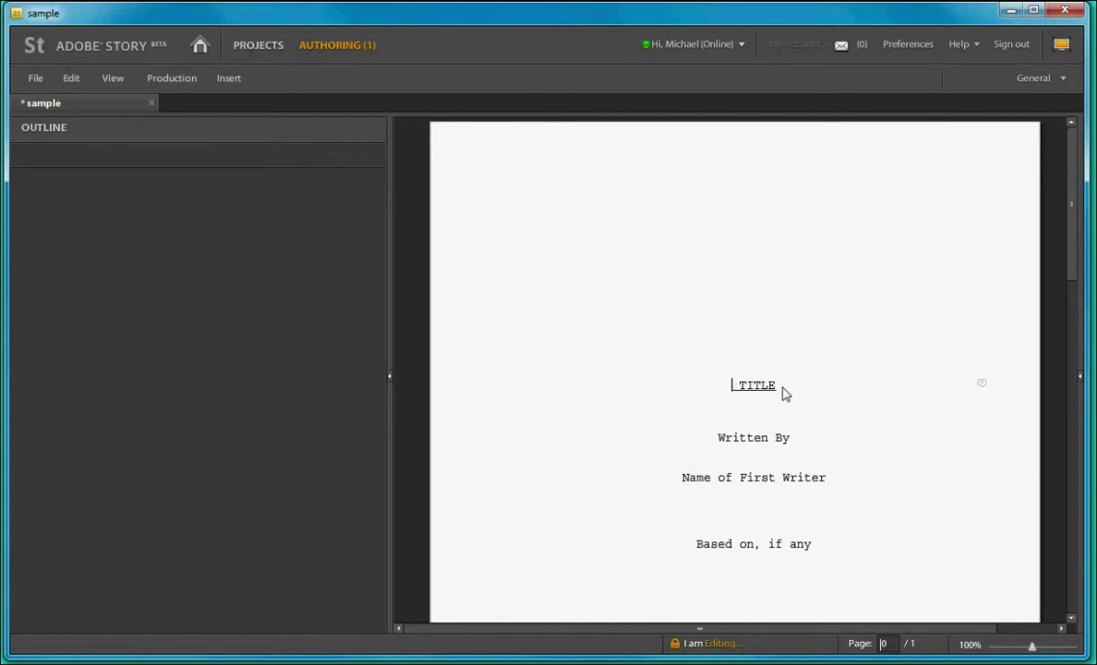
key("Delete")
key("Delete")
key("Delete")
key("Delete")
key("Delete")
key("Delete")
type("TIM SIGLIN")
left_click(916, 526)
scroll(906, 537, "down", 3)
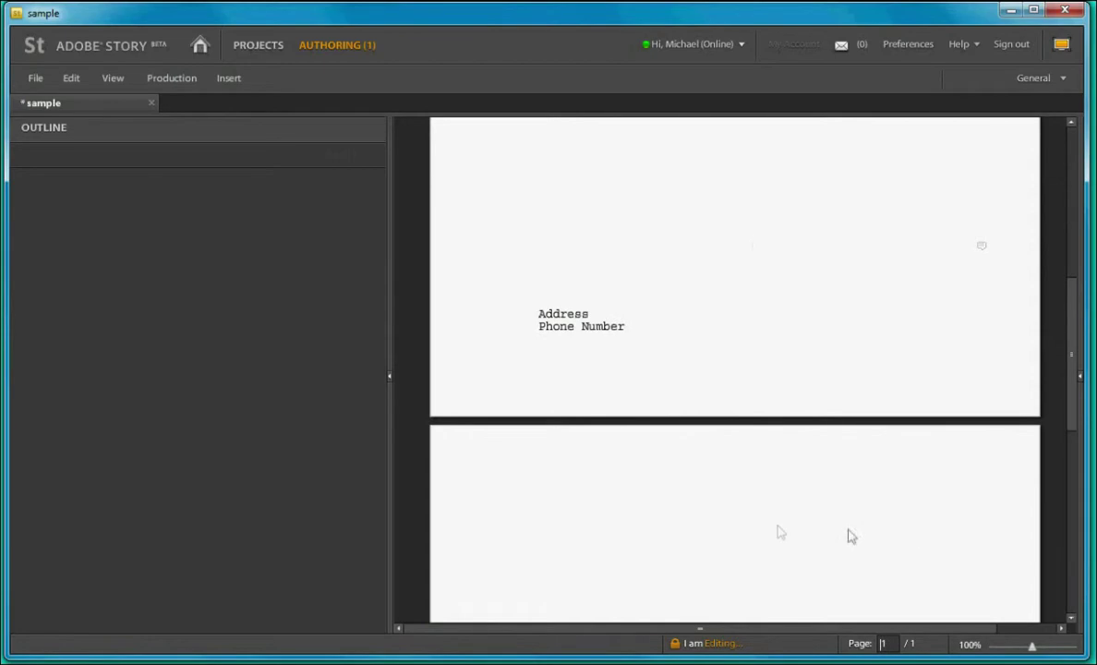
left_click(643, 534)
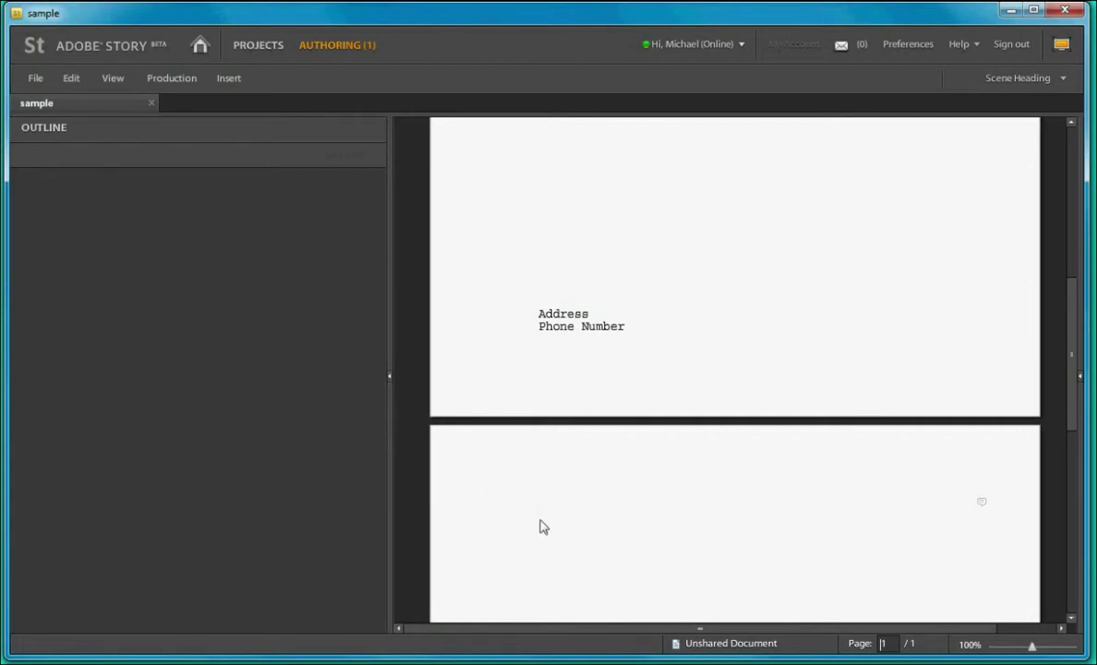
Add the host's name as a Character with the dialogue 'Thanks for joining me.'.
type("PETER CERVIERI")
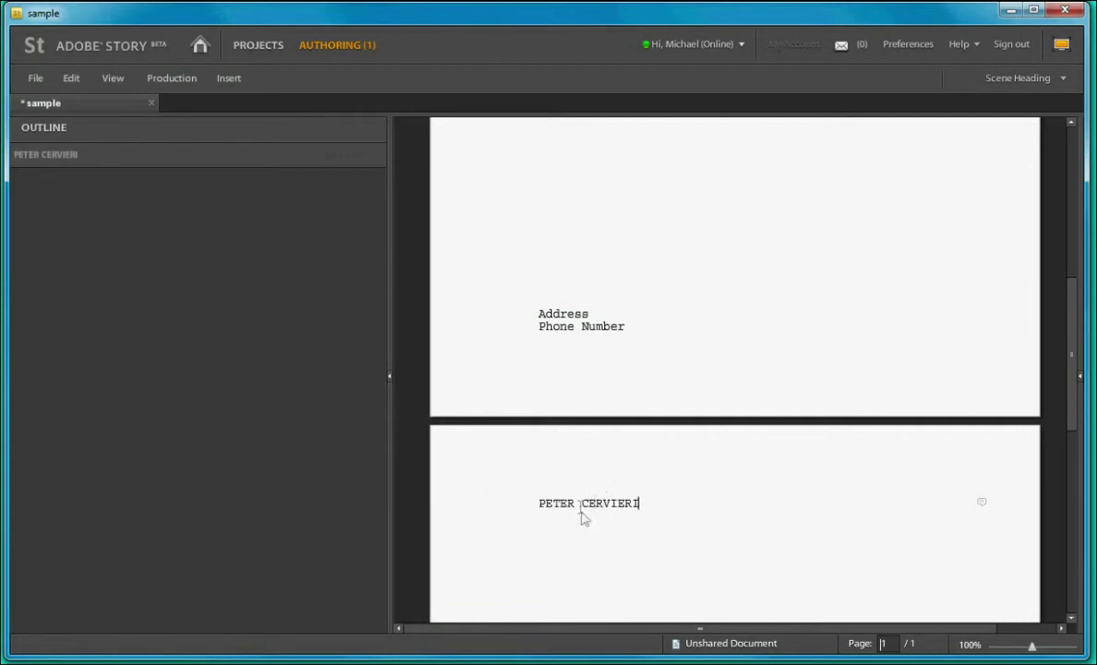
left_click(1061, 79)
left_click(1008, 125)
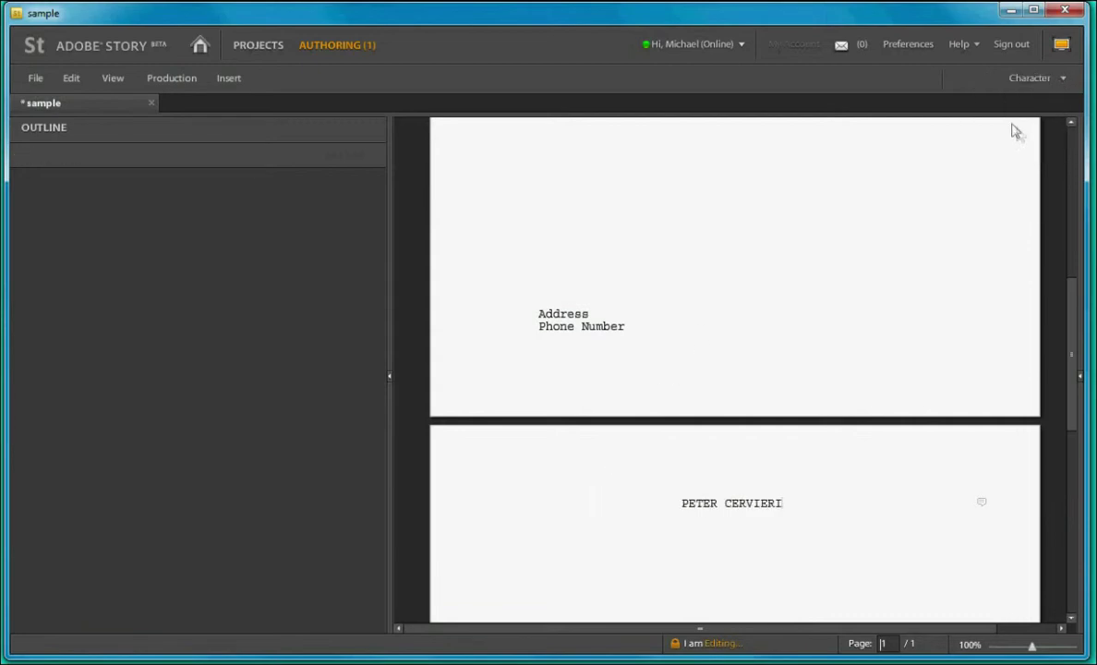
key("Return")
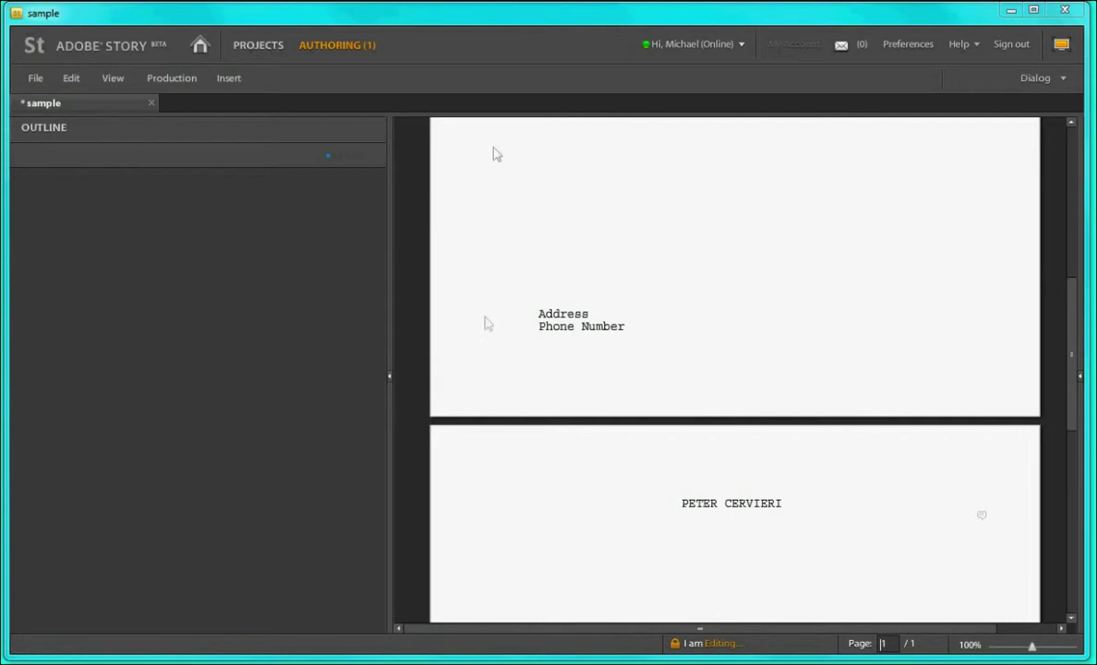
type("Thanks for joining me.")
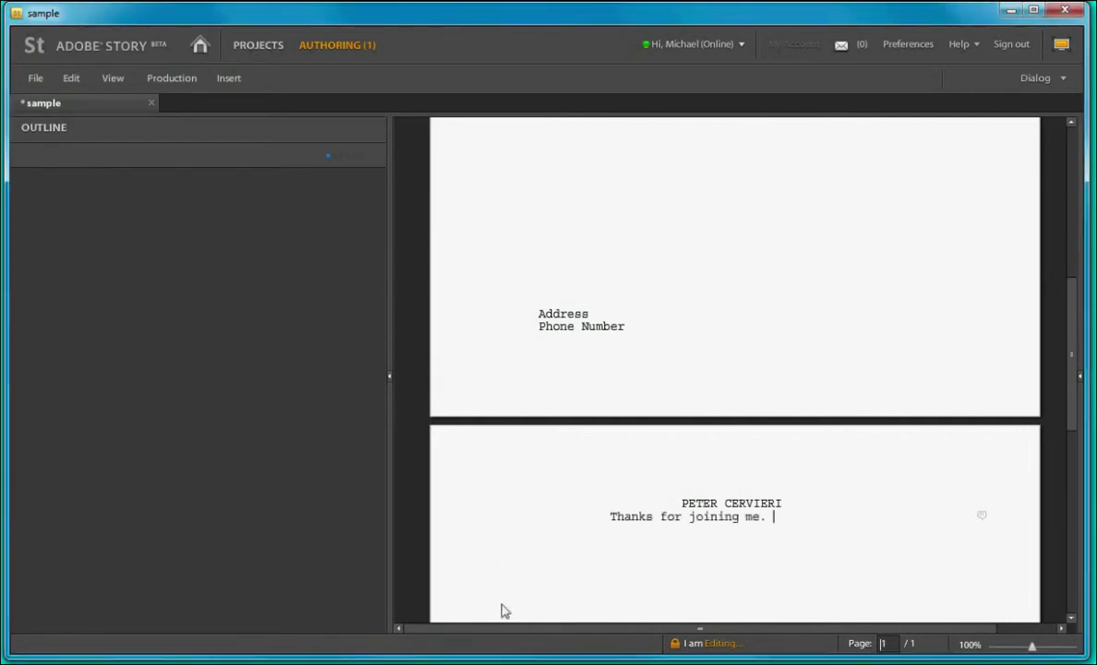
key("BackSpace")
key("Return")
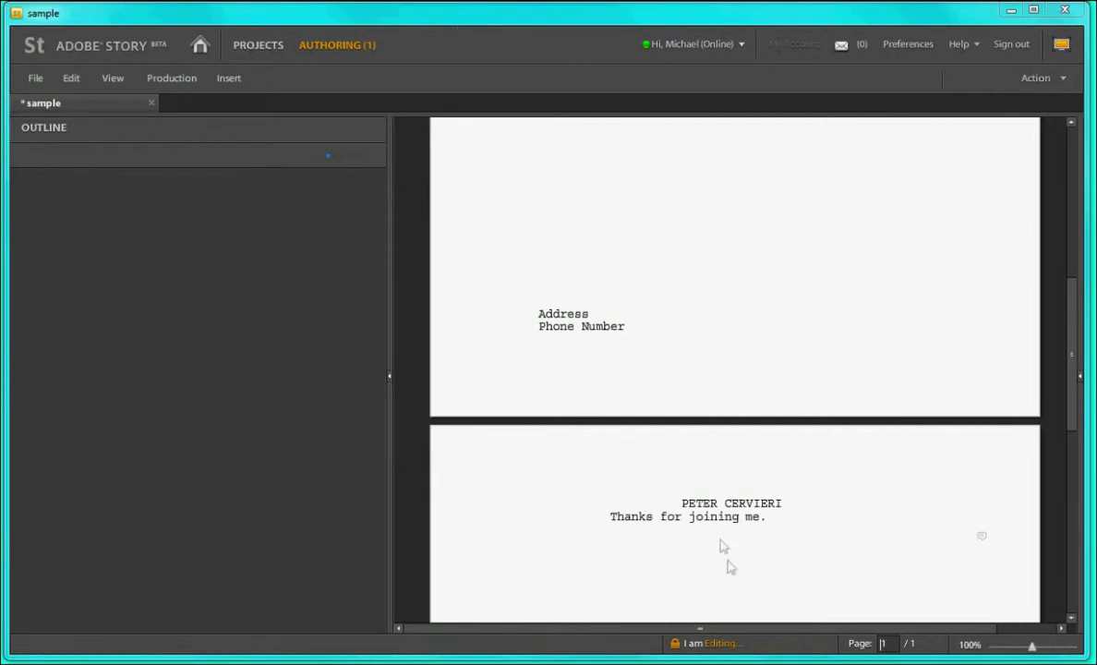
Add the guest's name as a Character and paste his reply as dialogue below it.
type("TIM SIGLIN")
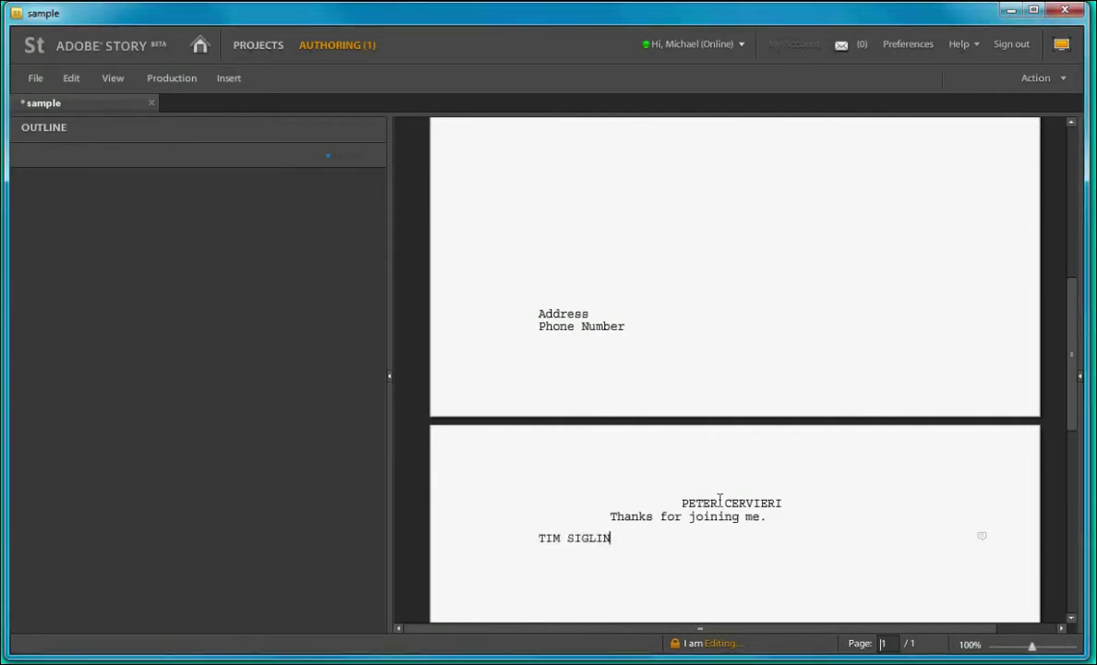
left_click(1064, 80)
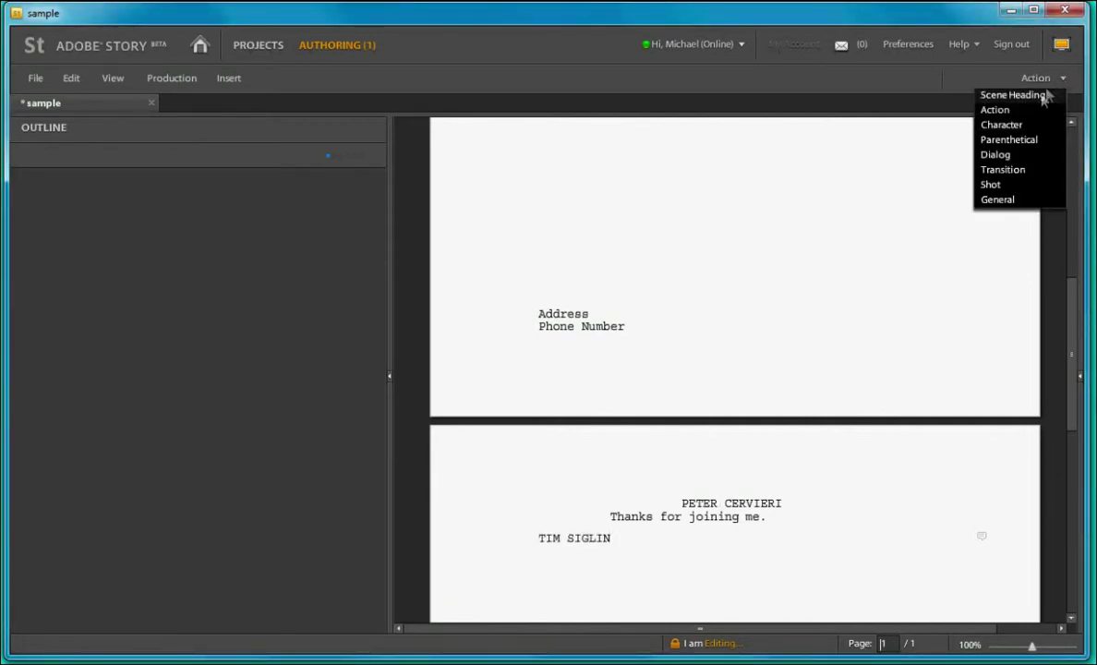
left_click(990, 128)
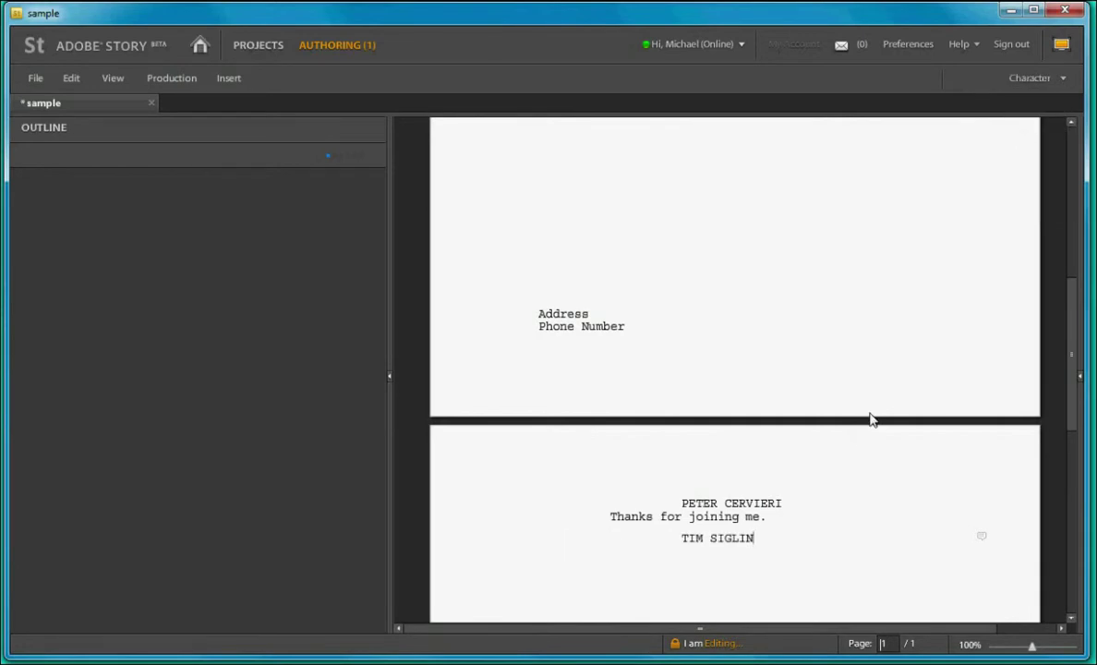
key("Return")
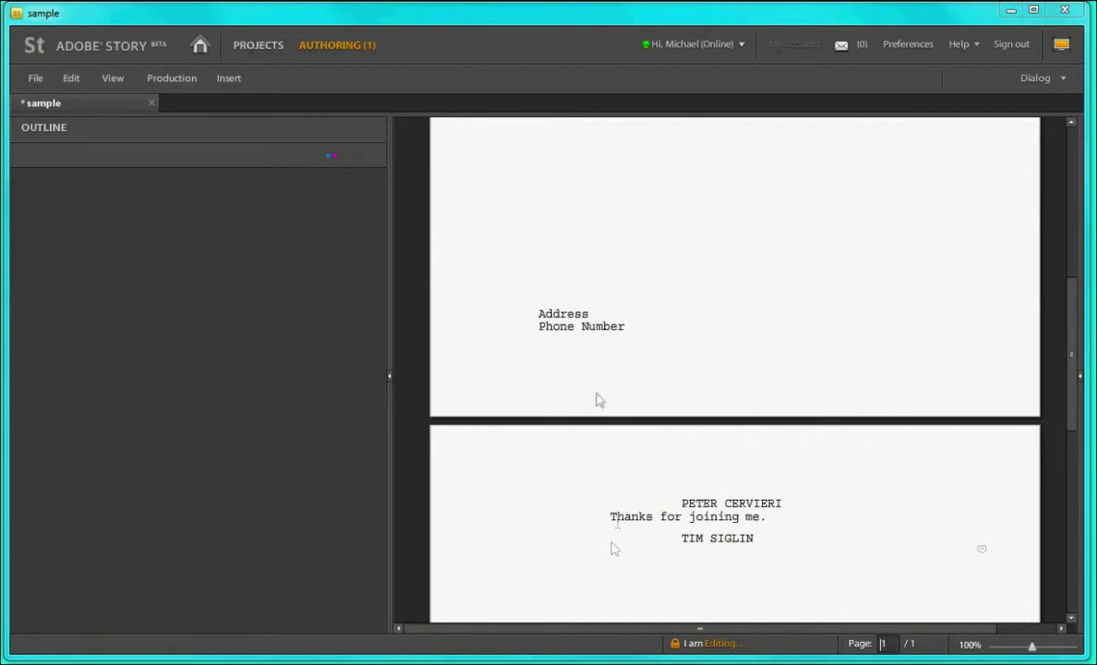
type("Oh, absolutely! After our sexy metadata talk last time, I just couldn't wait to come back.")
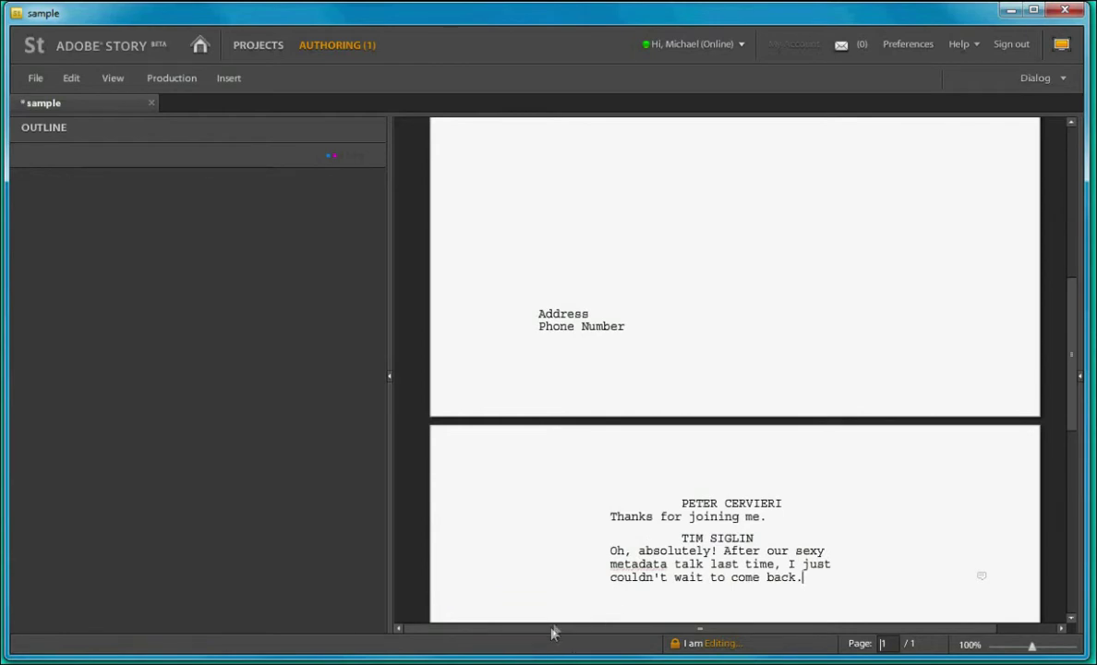
key("Return")
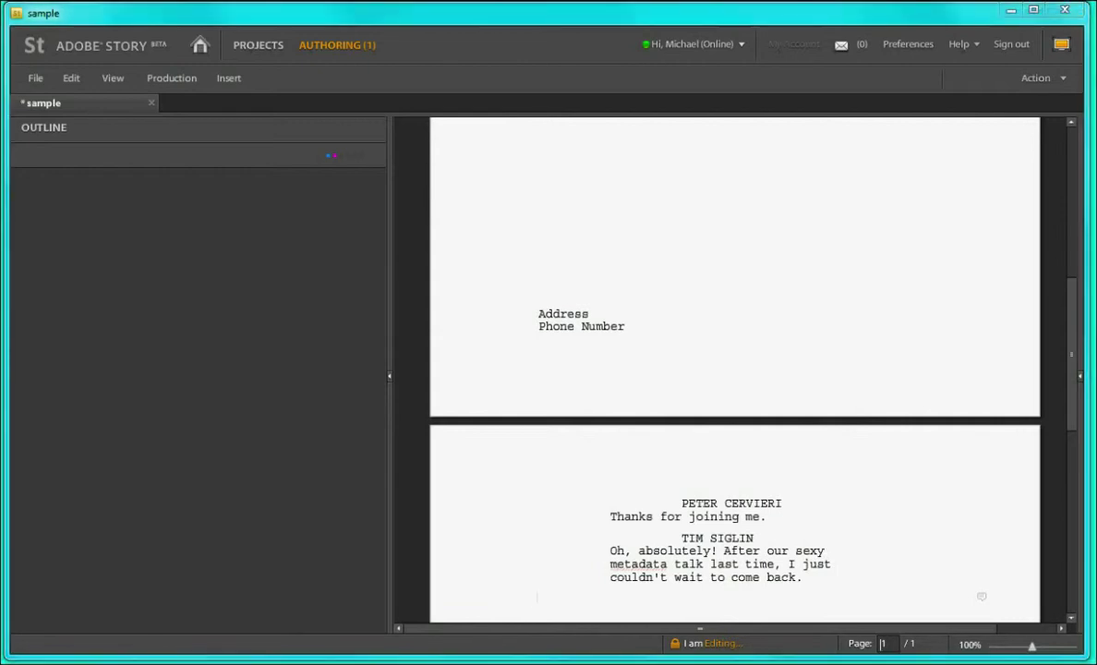
key("Tab")
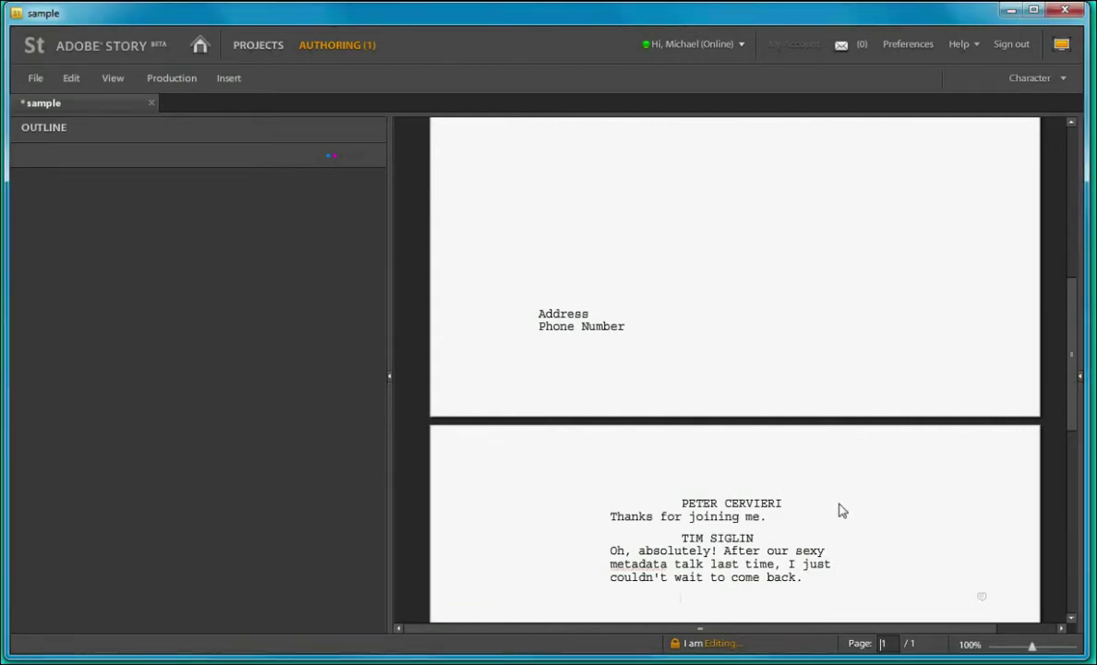
Add the host's keynote question as dialogue under his autocompleted name.
type("P")
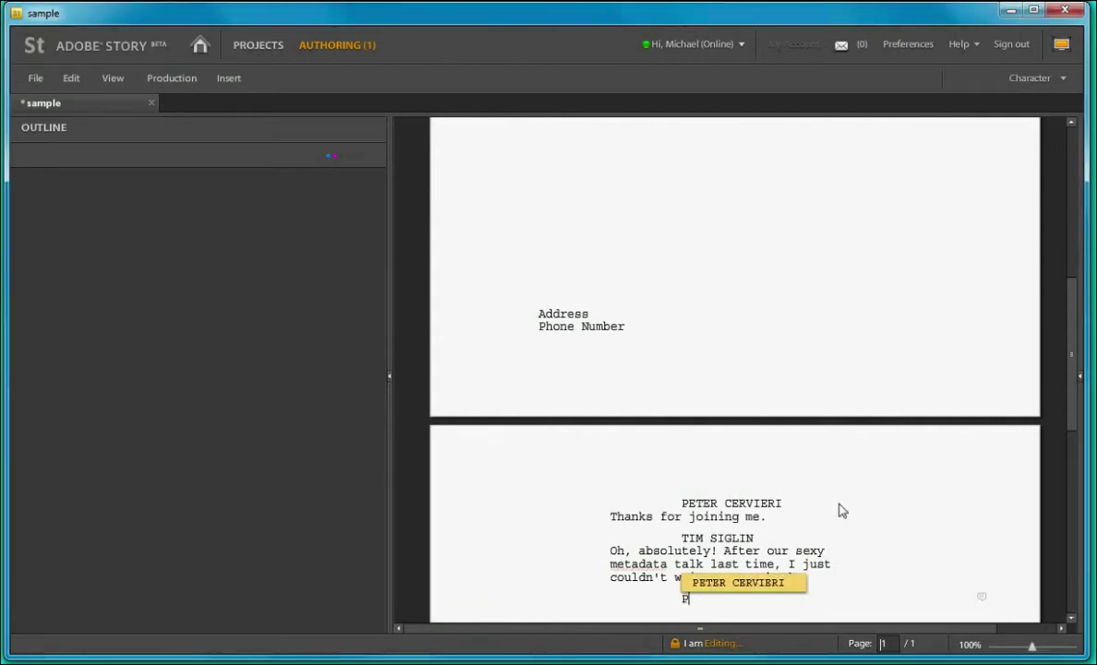
key("Return")
key("Return")
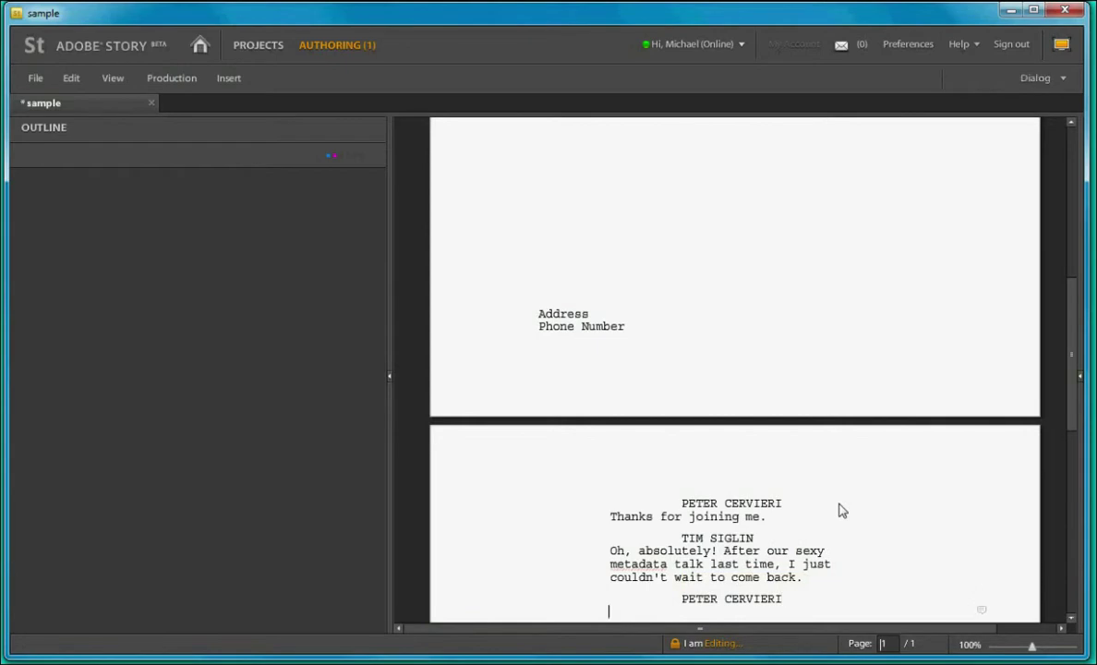
type("Yeah, we're going to get sexy again. It's going to go quickly from G to PG and up to triple X. So, there were two keynotes. There was a keynote yesterday: Jeff Hayzlett from Kodak. And then the woman from Yahoo today. You want to give kind of a recap of the take-aways?")
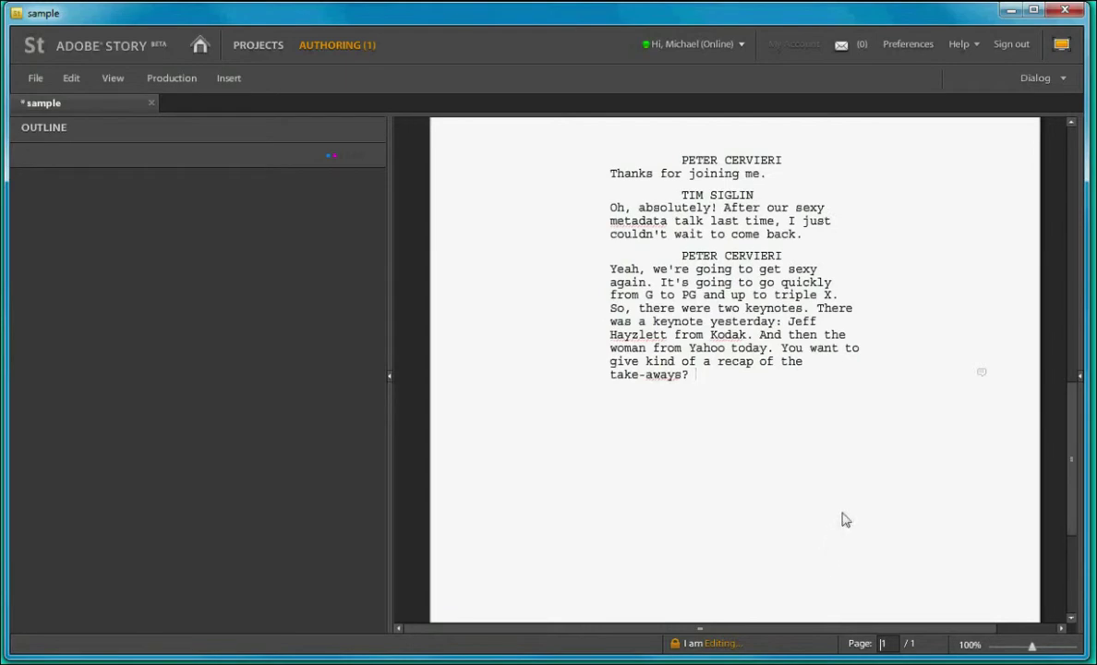
key("Return")
key("Tab")
Add the guest's answer about Jeff as dialogue under his autocompleted name.
type("T")
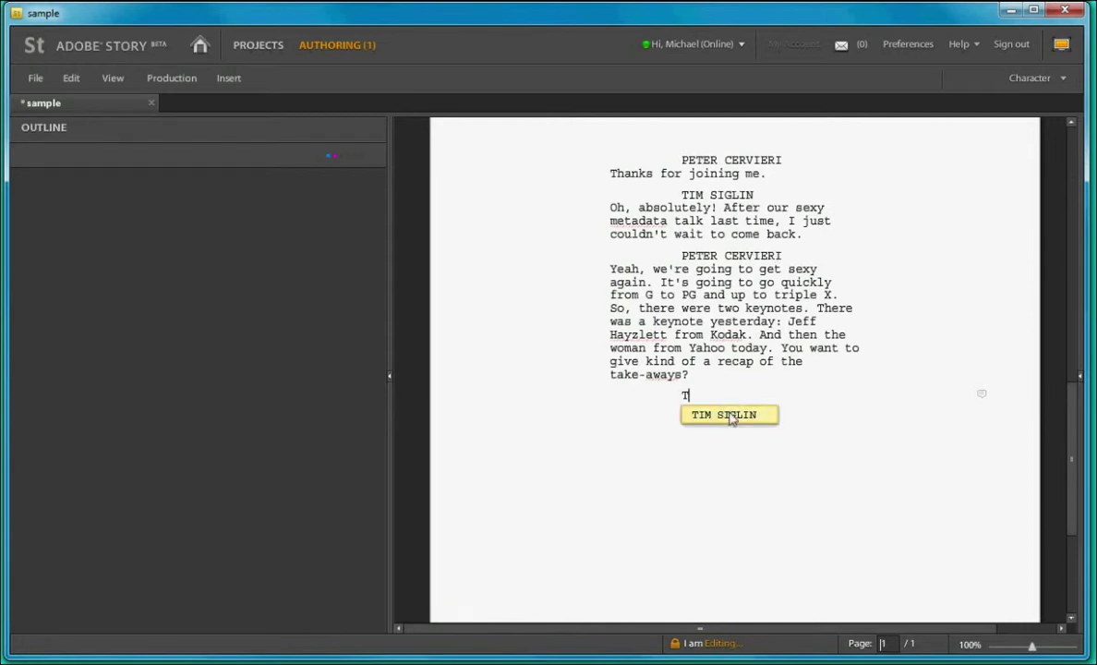
left_click(729, 416)
key("Return")
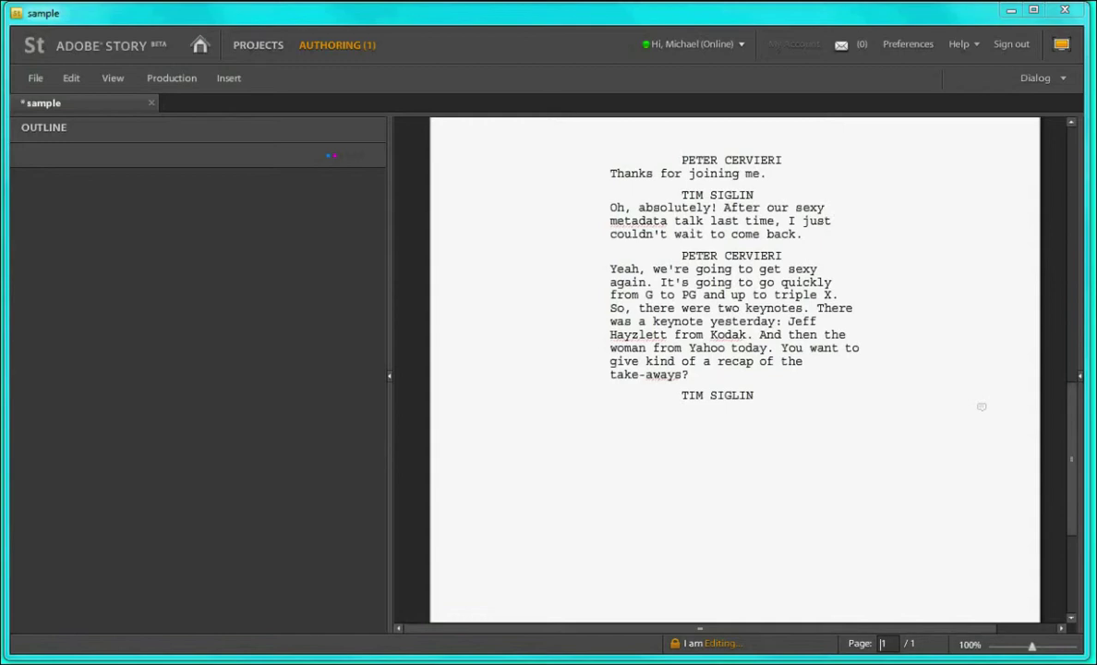
key("Return")
key("Tab")
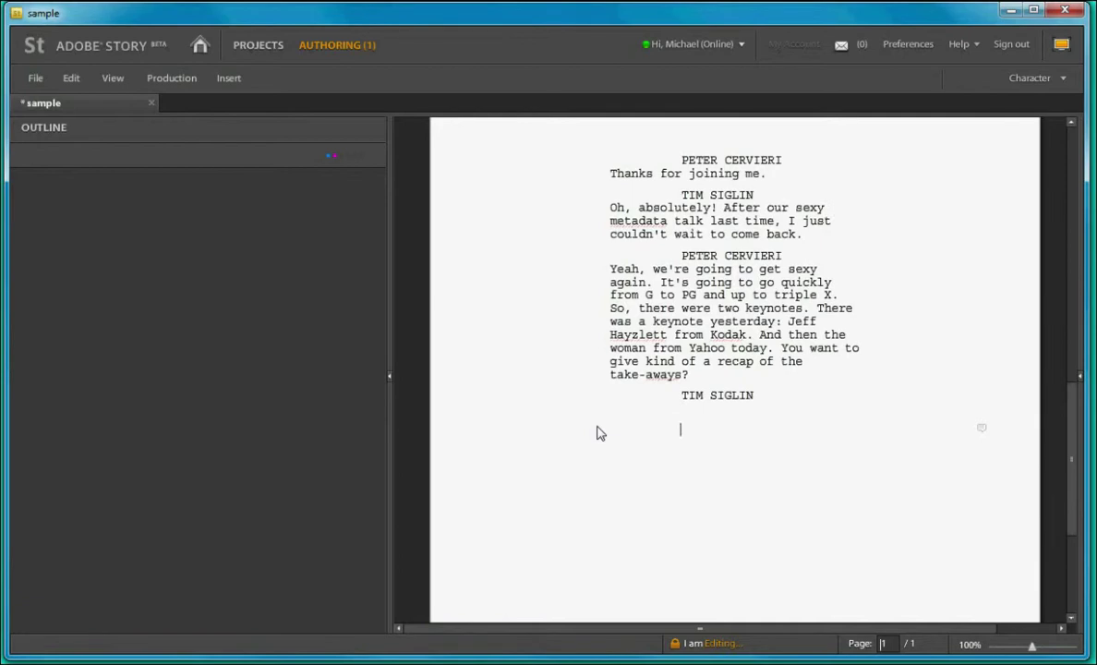
key("Tab")
type("Sure. So just briefly. Jeff, yesterday. Jeff's a big guy. He's a South Dakotan.")
key("Return")
key("Tab")
Add the host's 'Big personality.' line and paste the guest's long reply after it.
type("P")
key("Return")
key("Return")
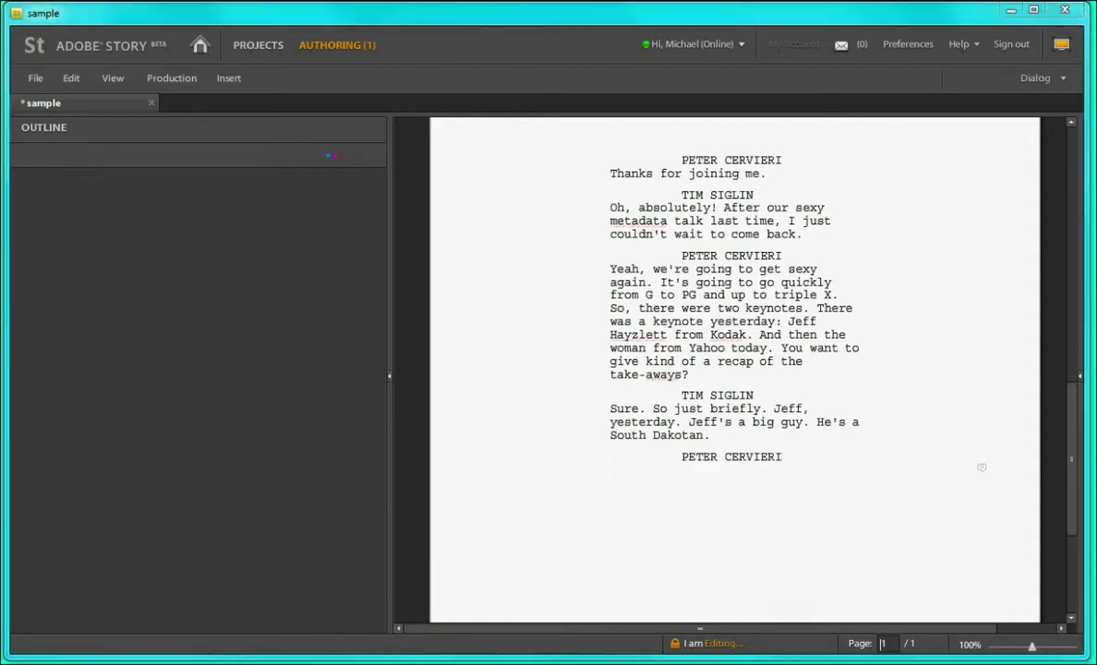
type("Big personality.")
key("Return")
key("Tab")
type("T")
key("Return")
key("Return")
type("He has a big personality, likes to ride horses, has a ranch, that kind of thing. But I think what was most interesting to, me especially where I live now in Kingsport, Tennessee, where we have the other half of the Eastman, Eastman Chemical, was to really see him talk about how to take an organization that was fairly staid and traditional and turn it into something that has the potential to be dynamic. One of the things that I thought he really hit on well was, they have these products that are pretty good in terms of these video cameras they are putting out, but they had branding names like the Z18 or the ZX3, and he said")
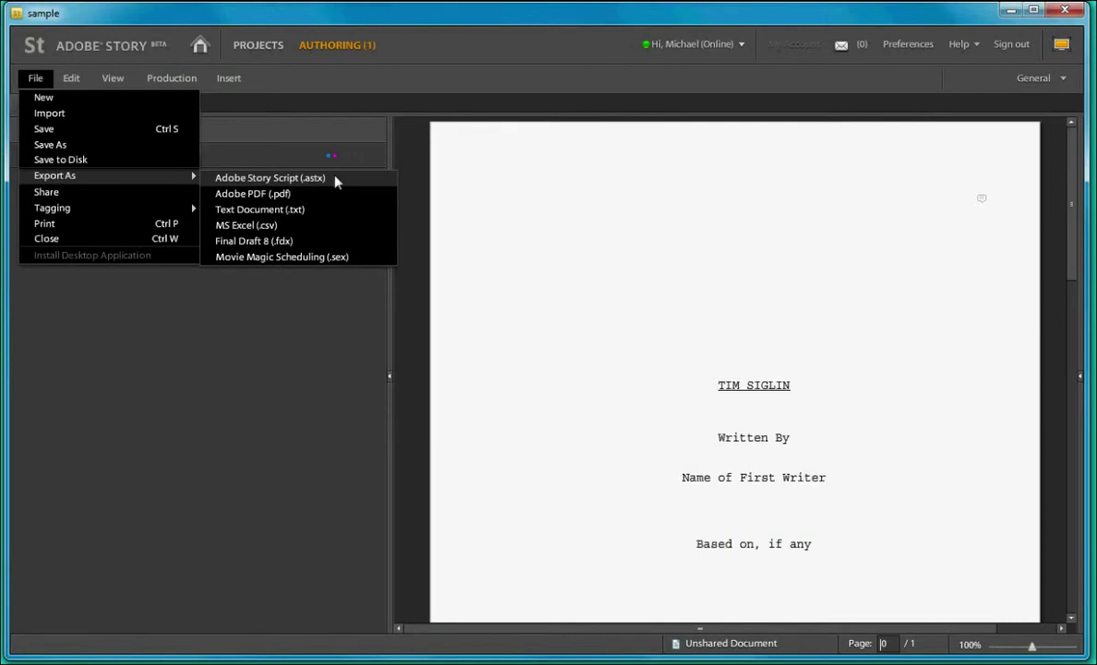
Export the script as an Adobe Story Script (.astx) into a new tim_siglin folder, then close it.
left_click(336, 179)
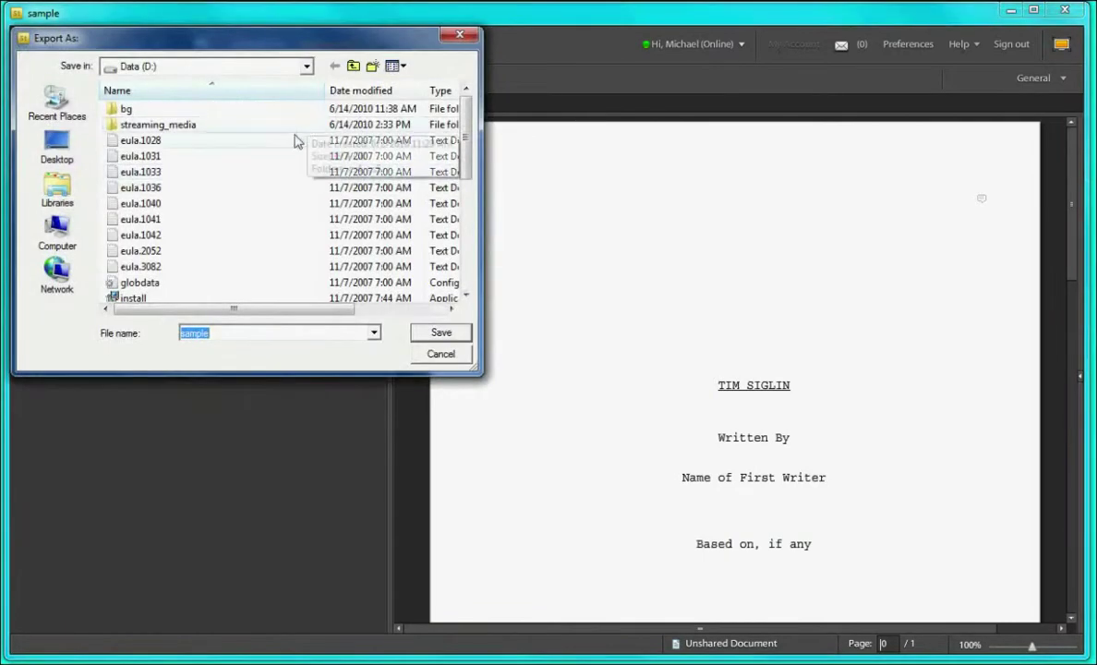
left_click(372, 66)
type("tim")
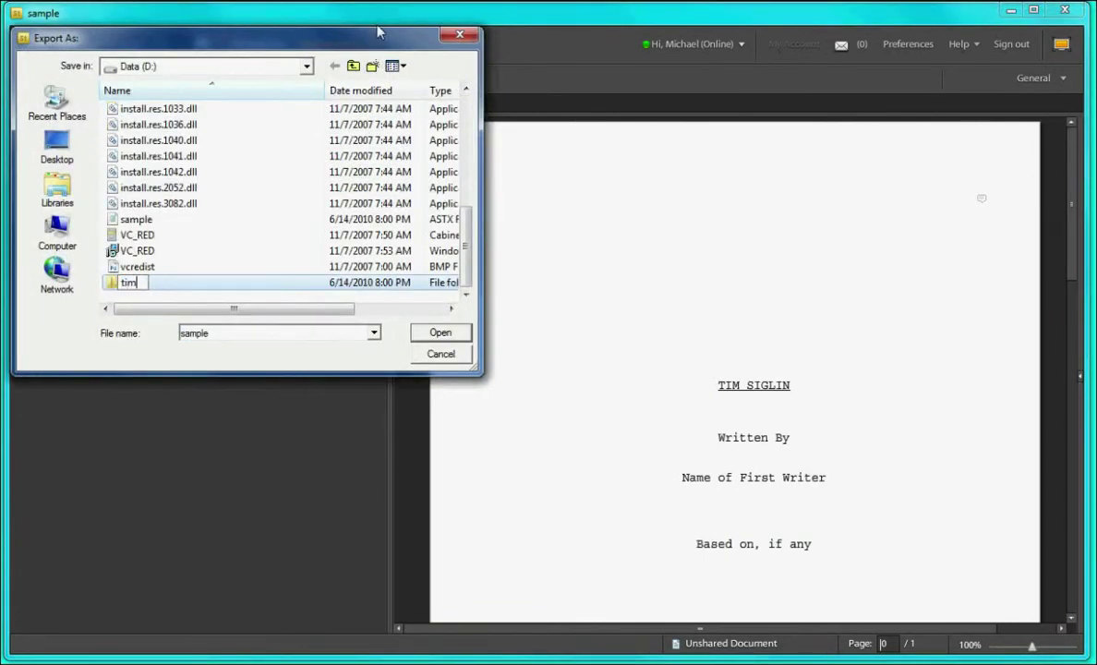
type("_sigling")
key("BackSpace")
key("Return")
key("Return")
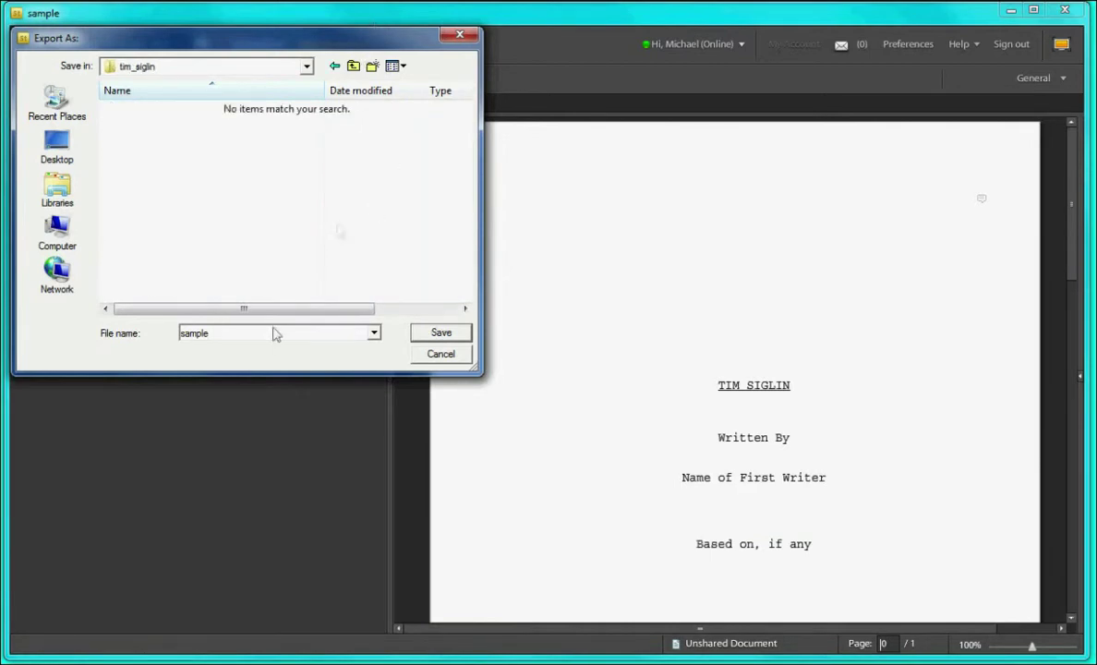
double_click(211, 334)
type("tim_siglin")
left_click(439, 335)
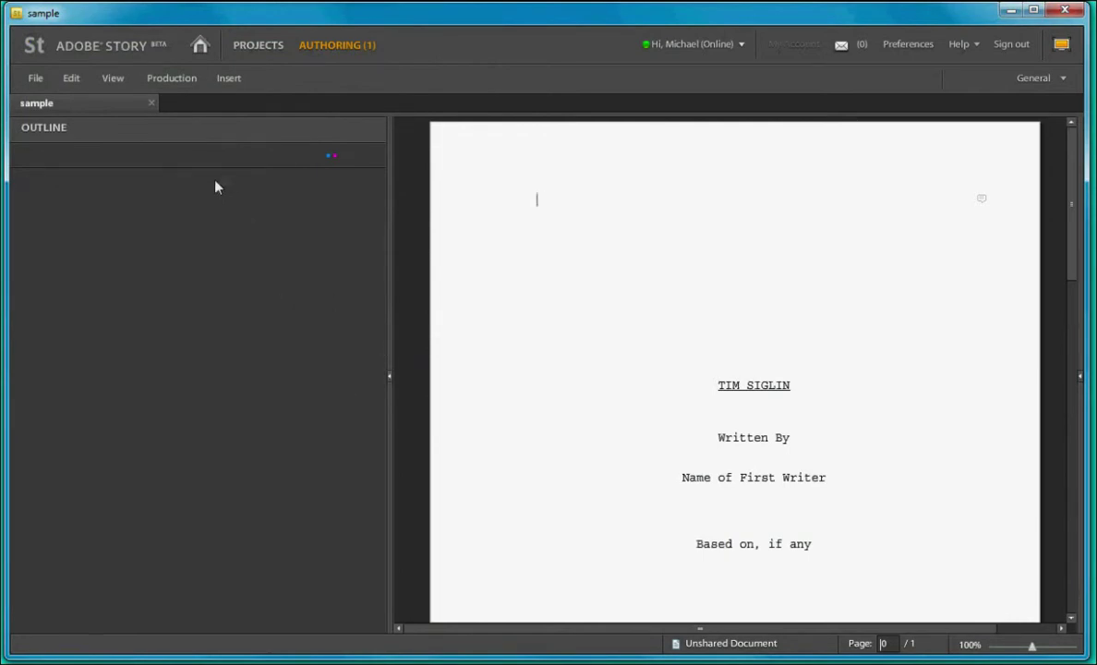
left_click(153, 104)
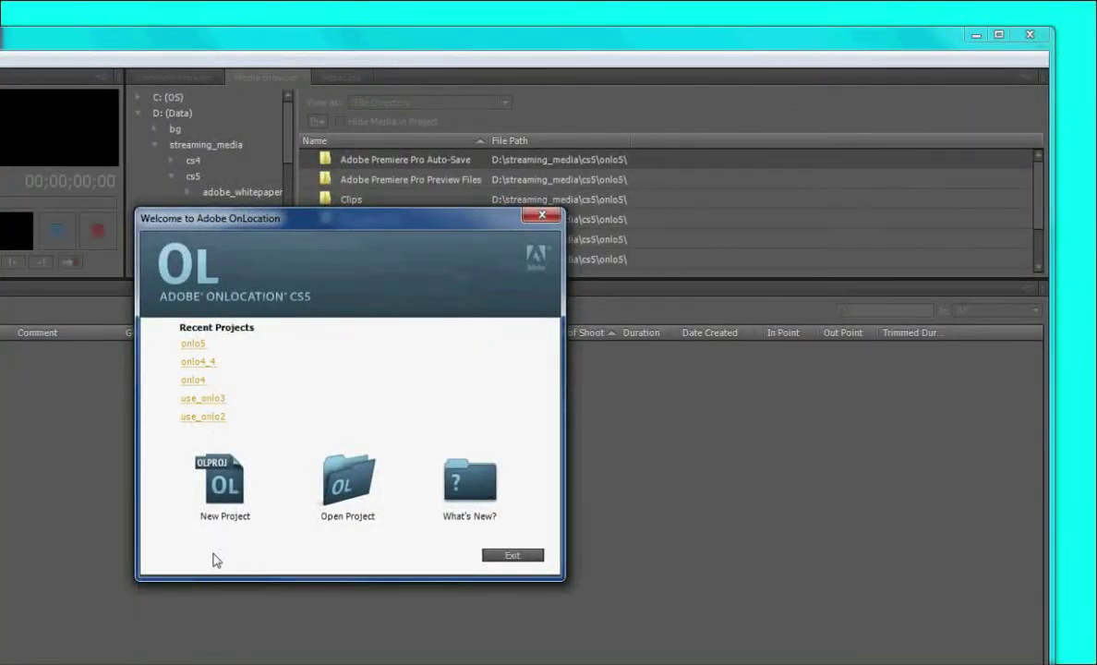
Save a new OnLocation project as tim_siglin inside a new folder D:\ol.
left_click(226, 494)
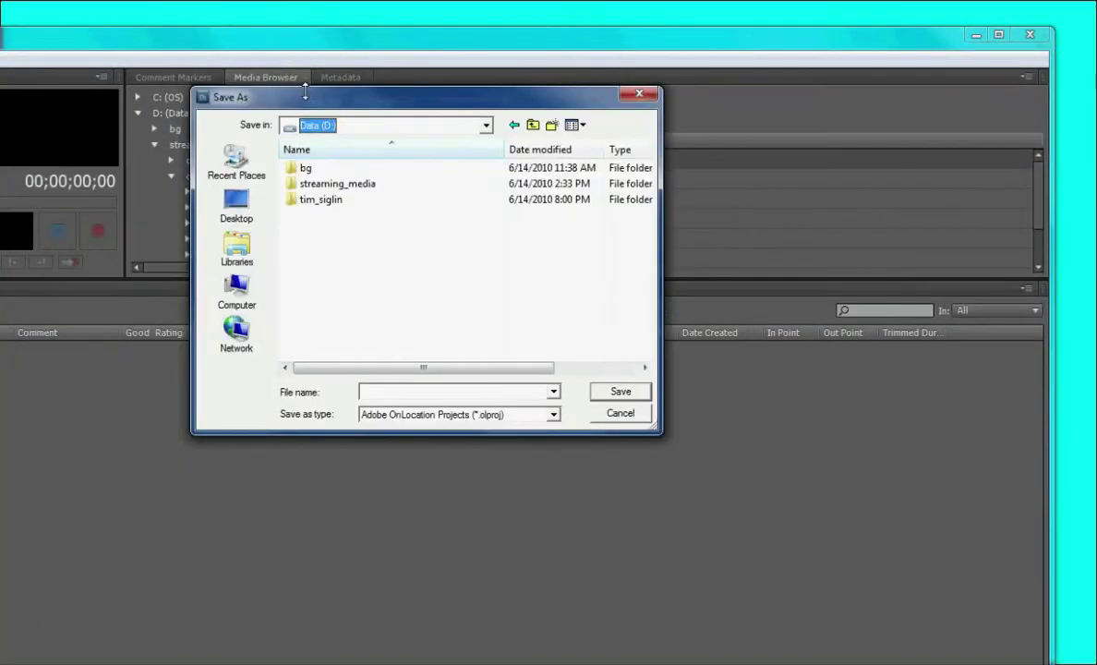
left_click(553, 127)
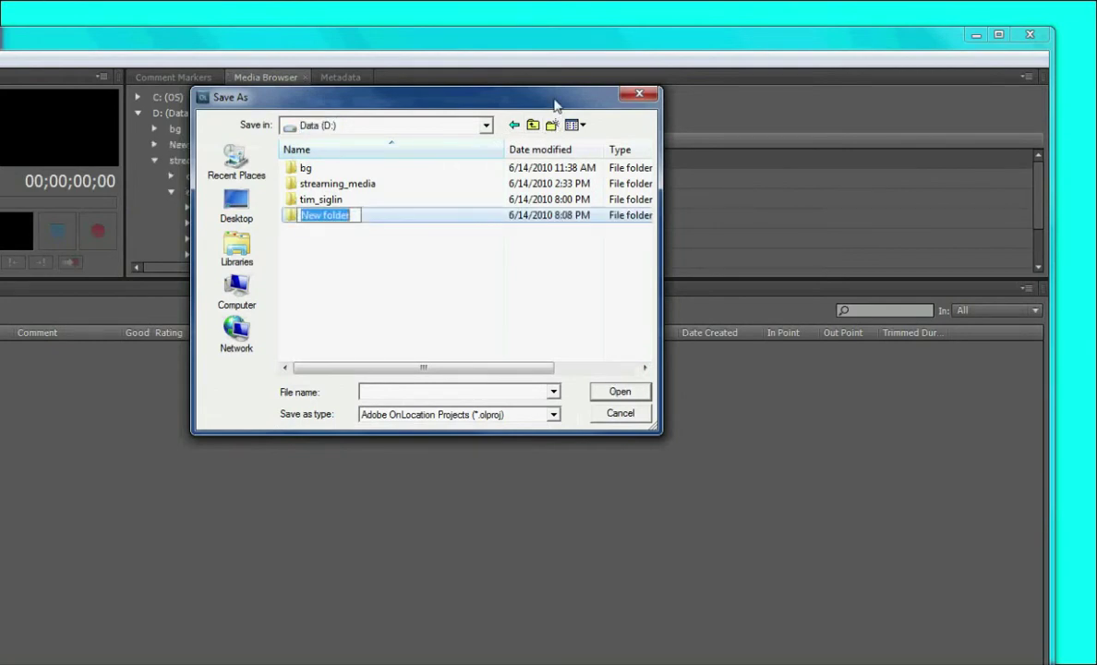
type("old")
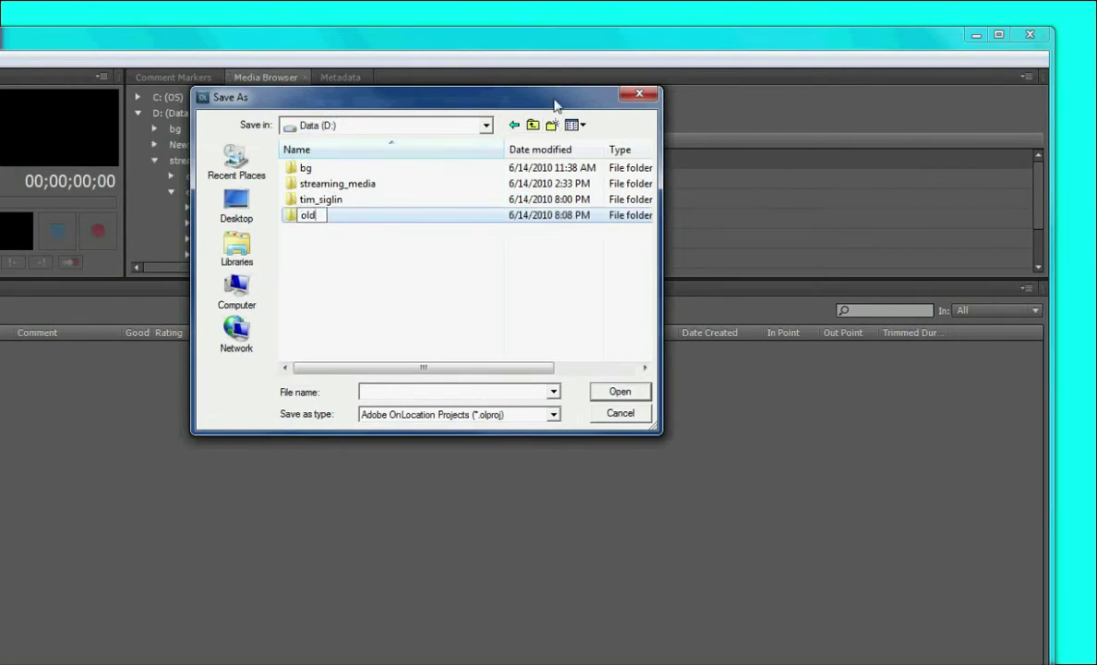
key("BackSpace")
key("Return")
key("Return")
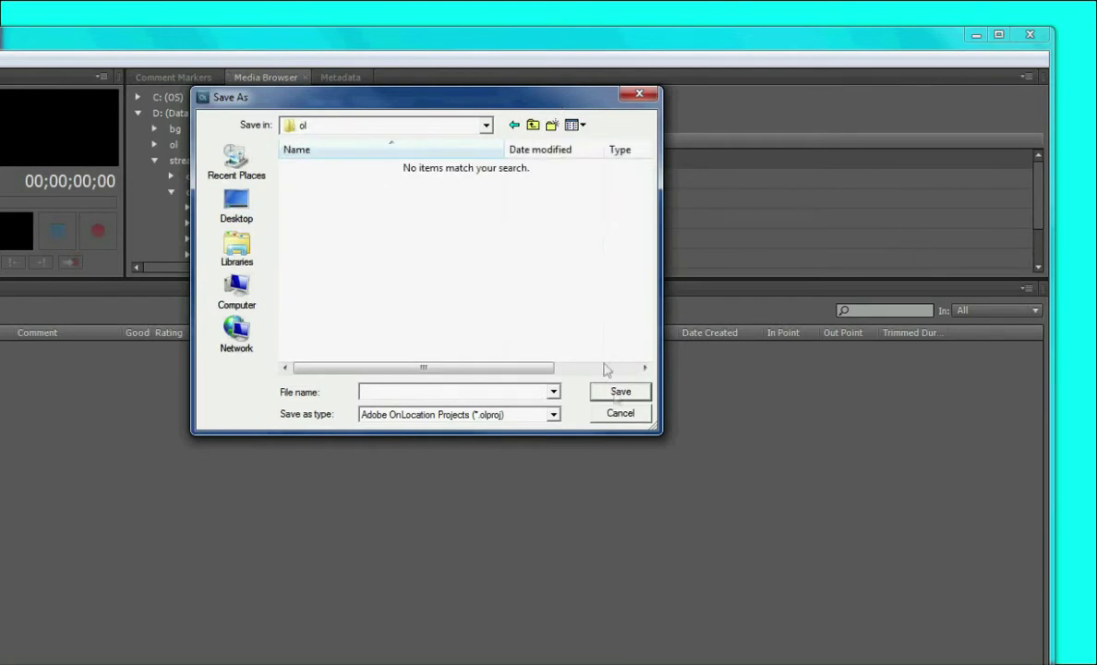
left_click(386, 393)
left_click(621, 394)
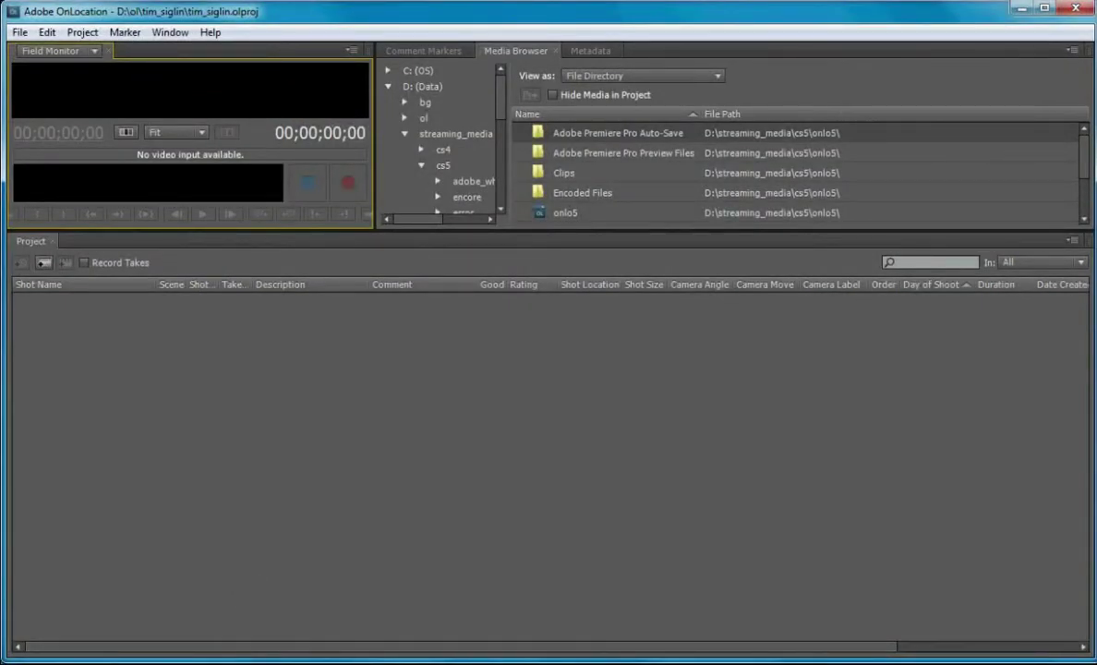
left_click(20, 33)
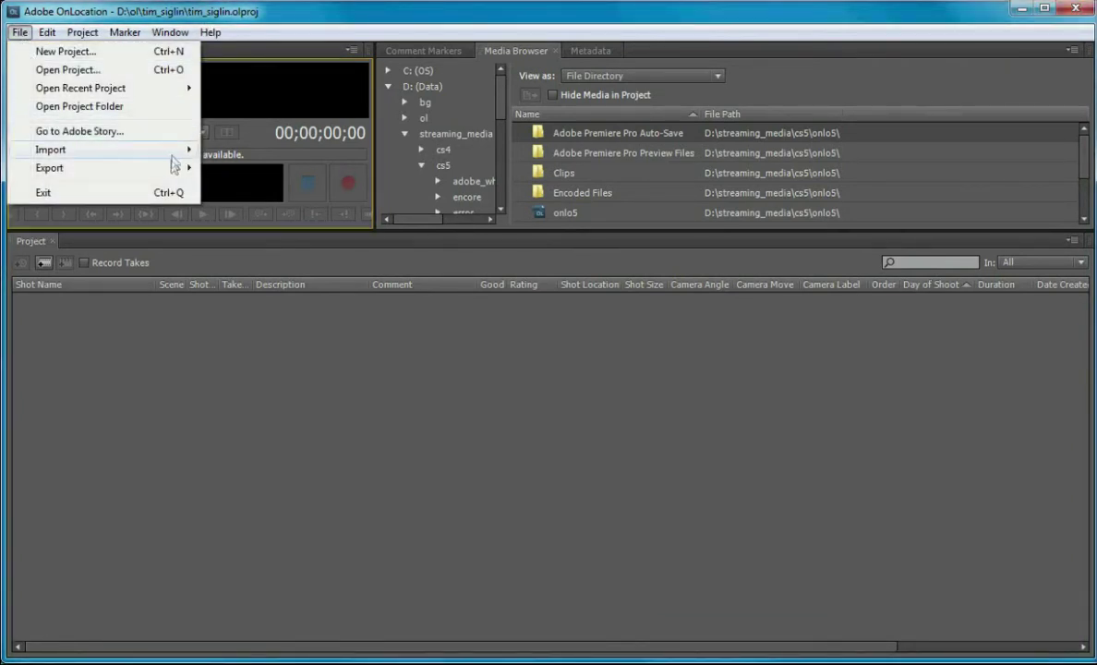
mouse_move(171, 153)
left_click(265, 151)
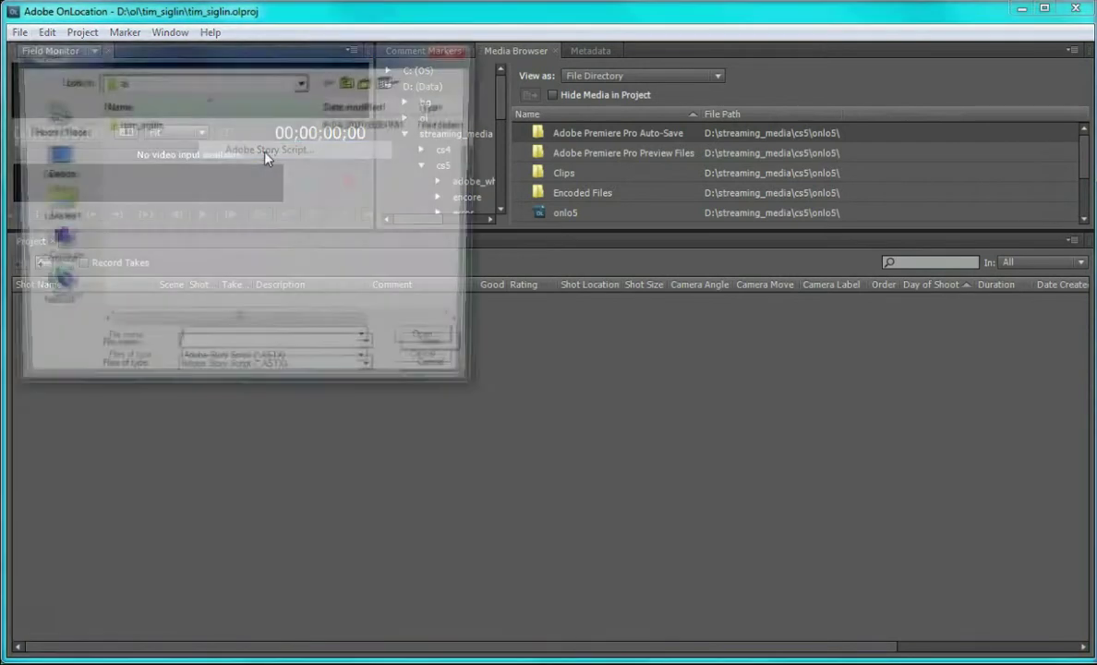
left_click(302, 82)
left_click(147, 205)
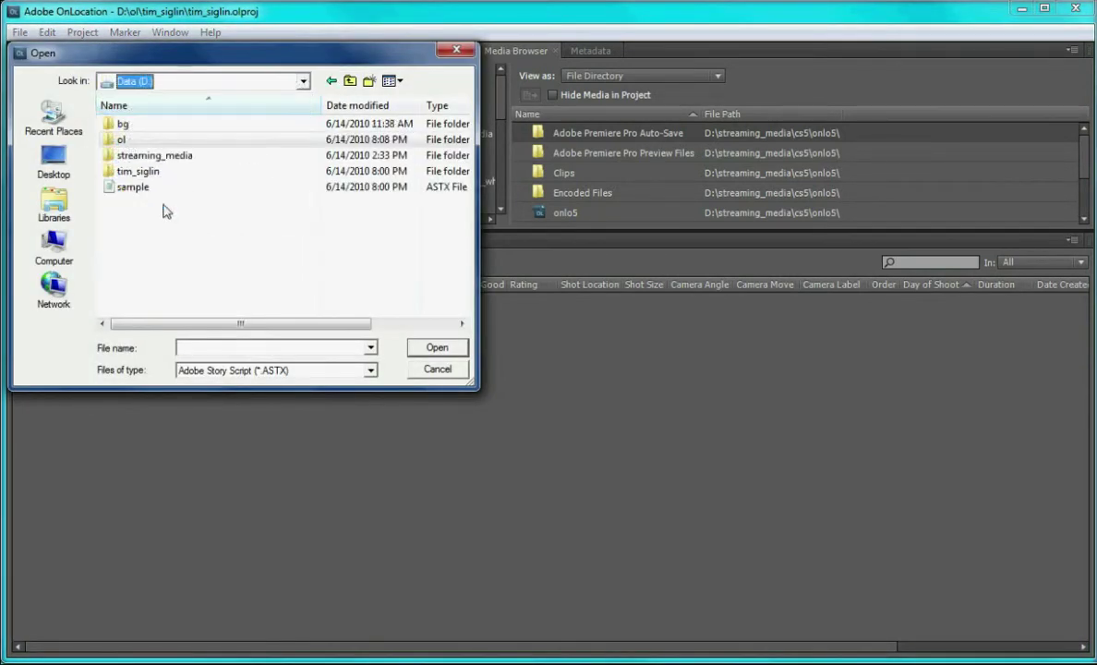
double_click(112, 173)
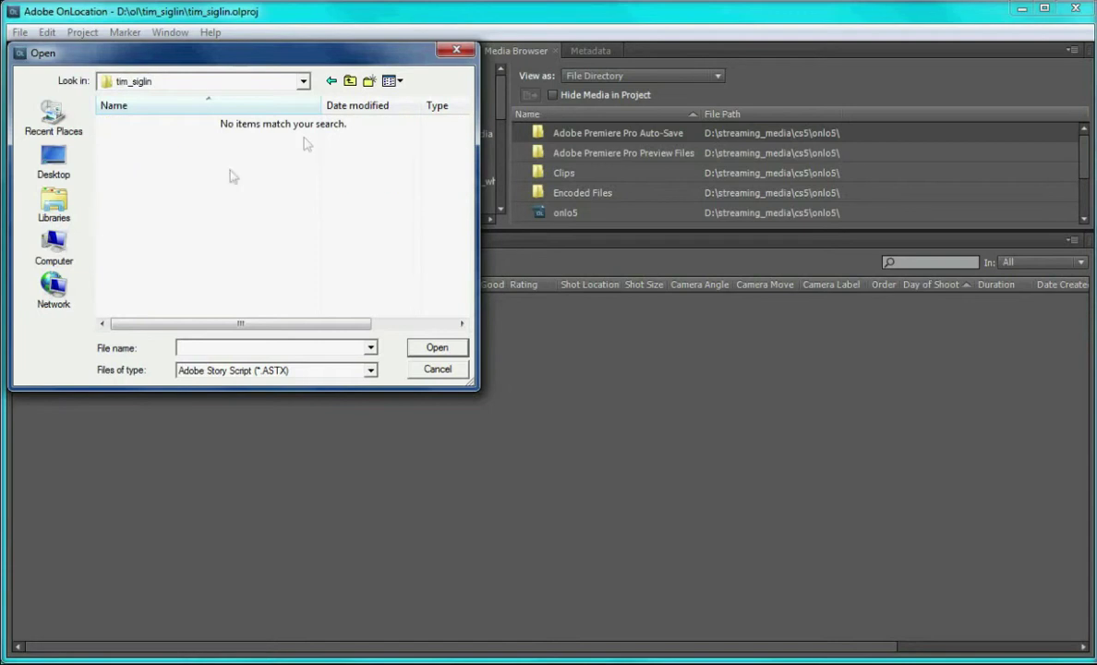
left_click(432, 370)
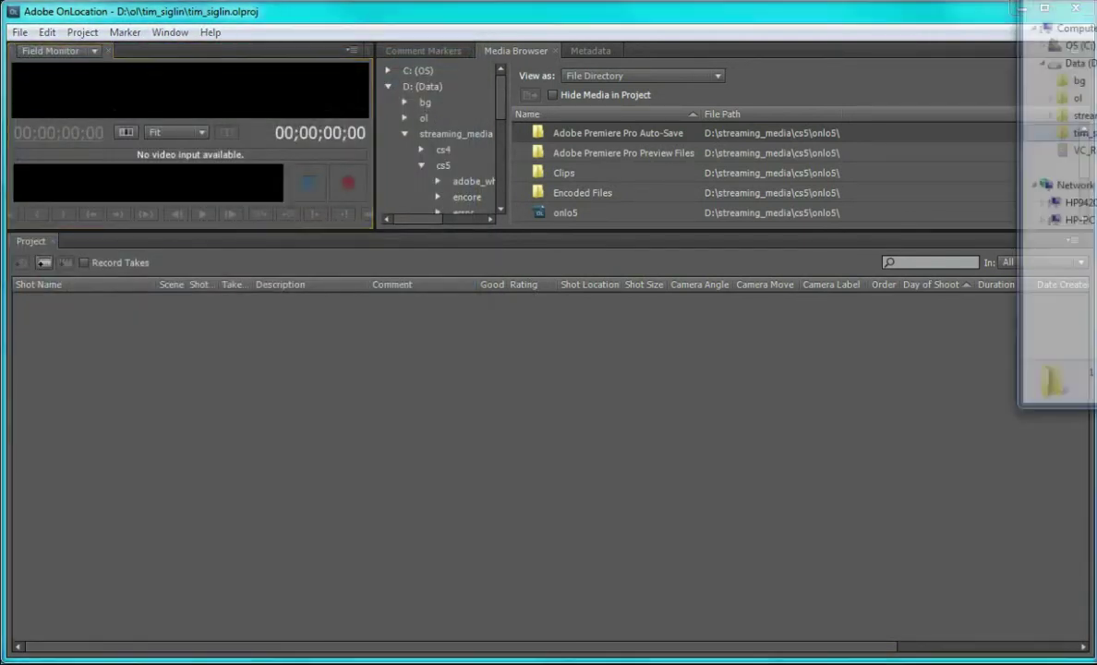
In Explorer, append .ast to the tim_siglin file's name so it reads as a script.
mouse_move(1060, 0)
left_mouse_down()
mouse_move(365, 122)
mouse_move(329, 98)
left_mouse_up()
left_click(475, 190)
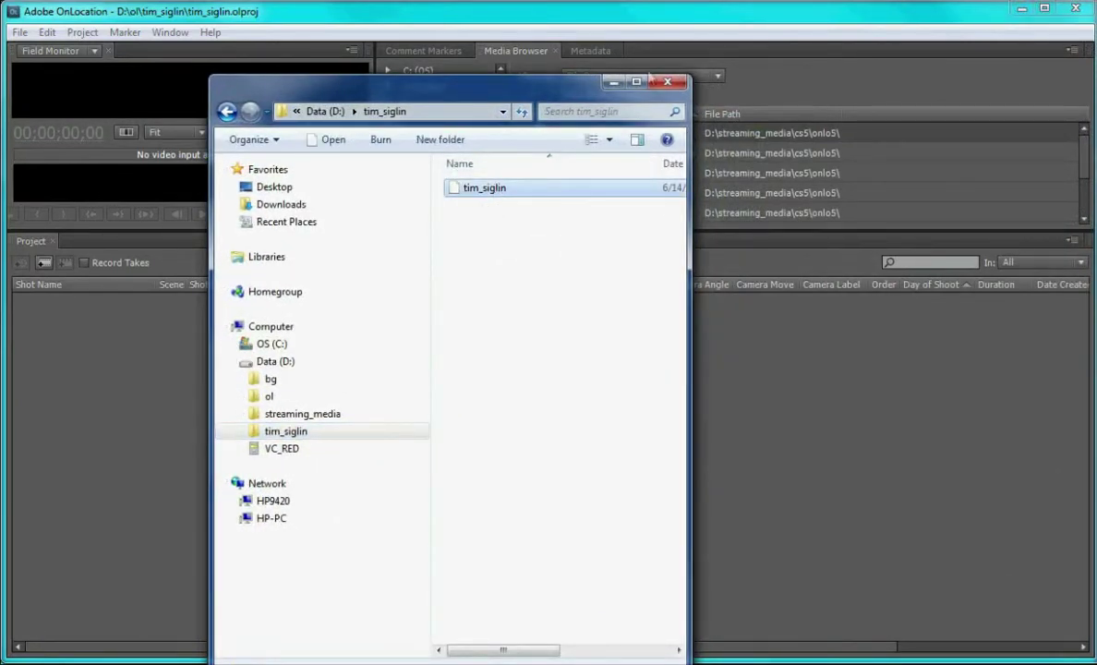
right_click(481, 194)
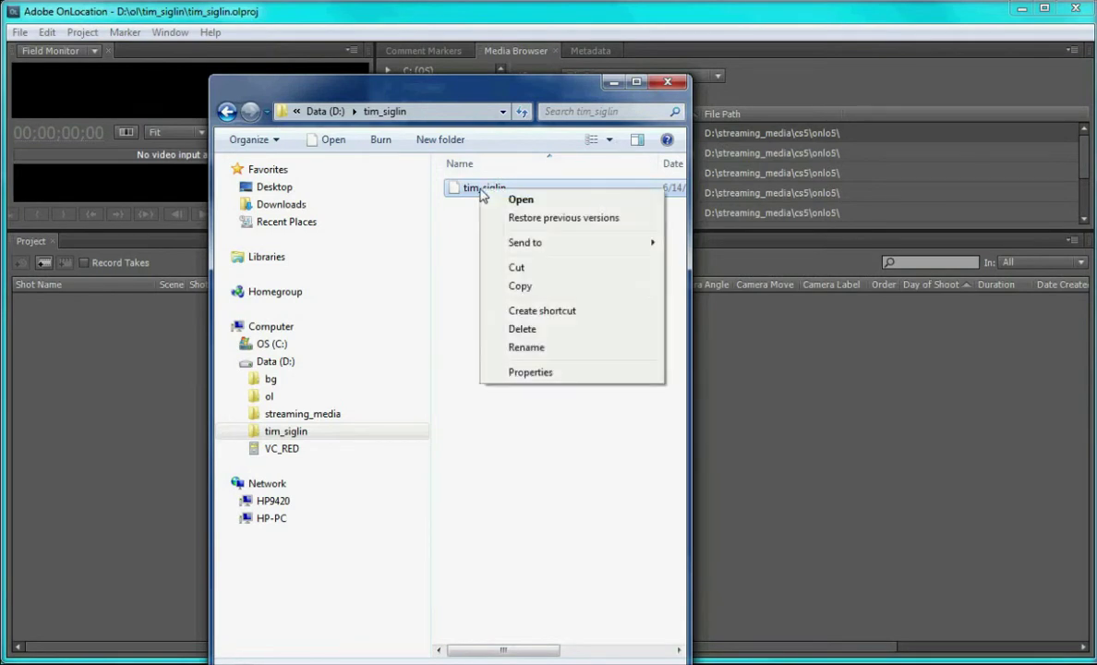
left_click(552, 346)
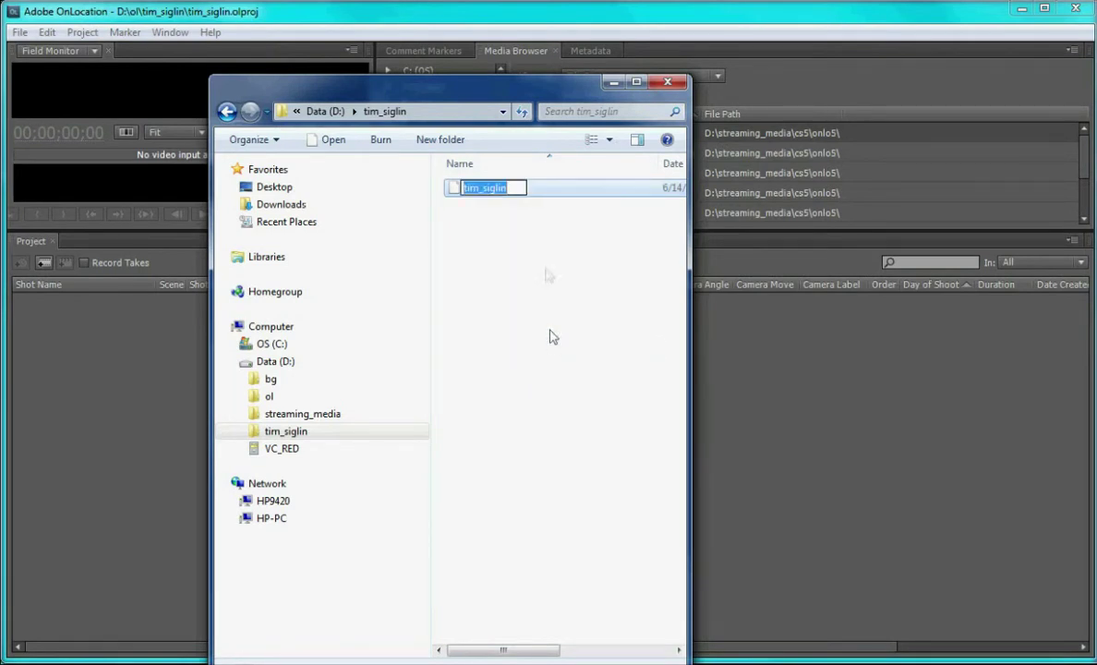
left_click(484, 190)
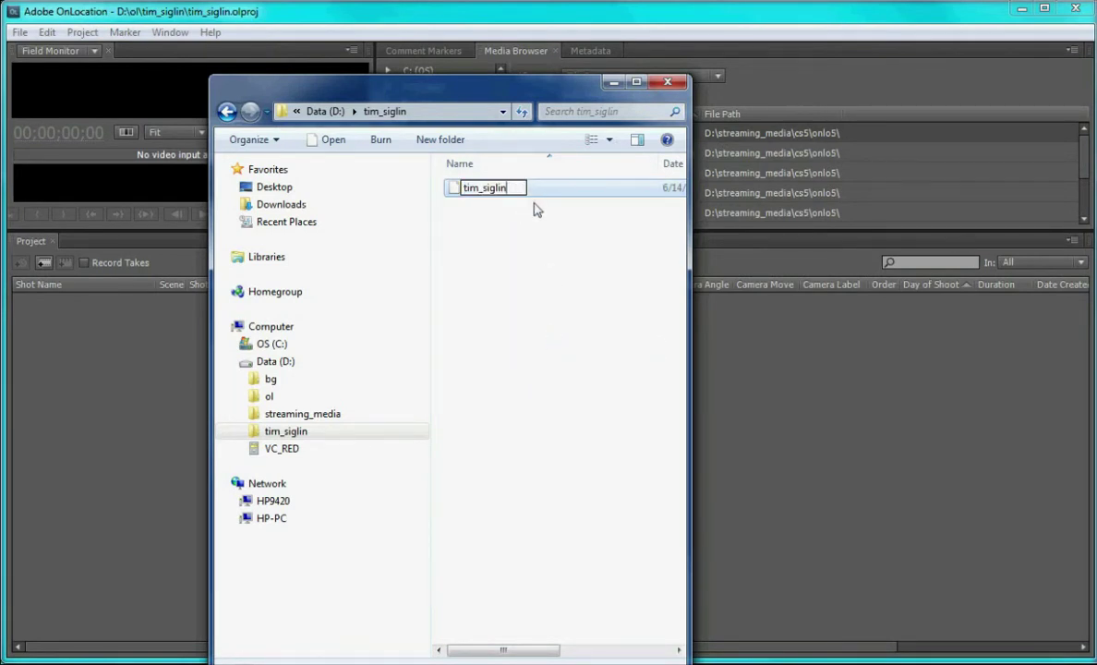
type(".astx")
key("Return")
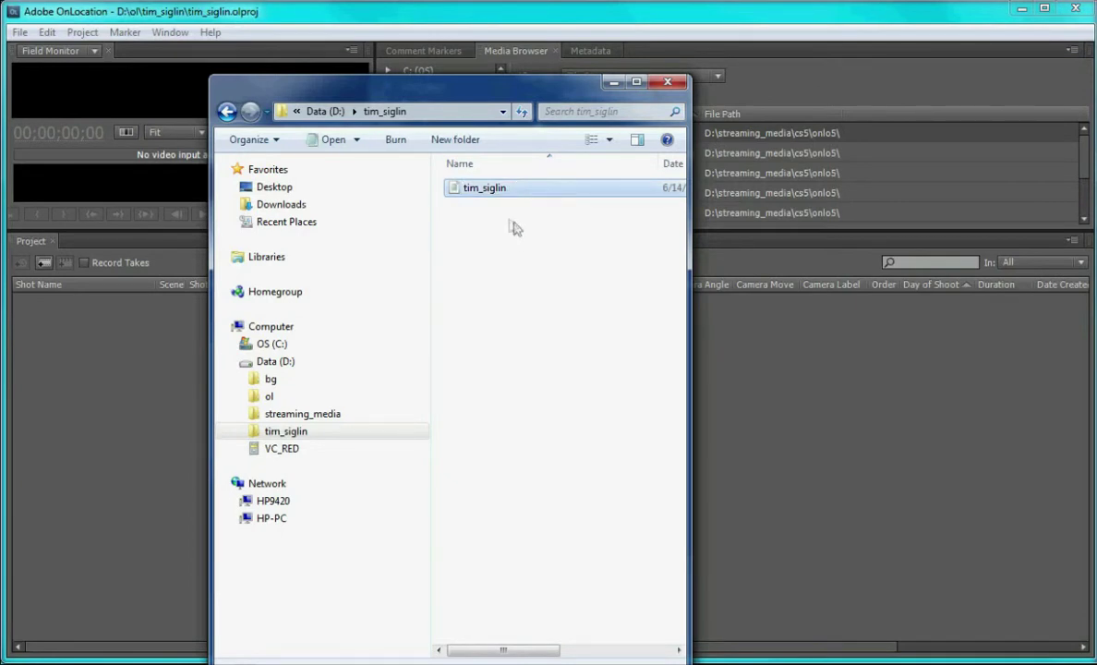
left_click(614, 85)
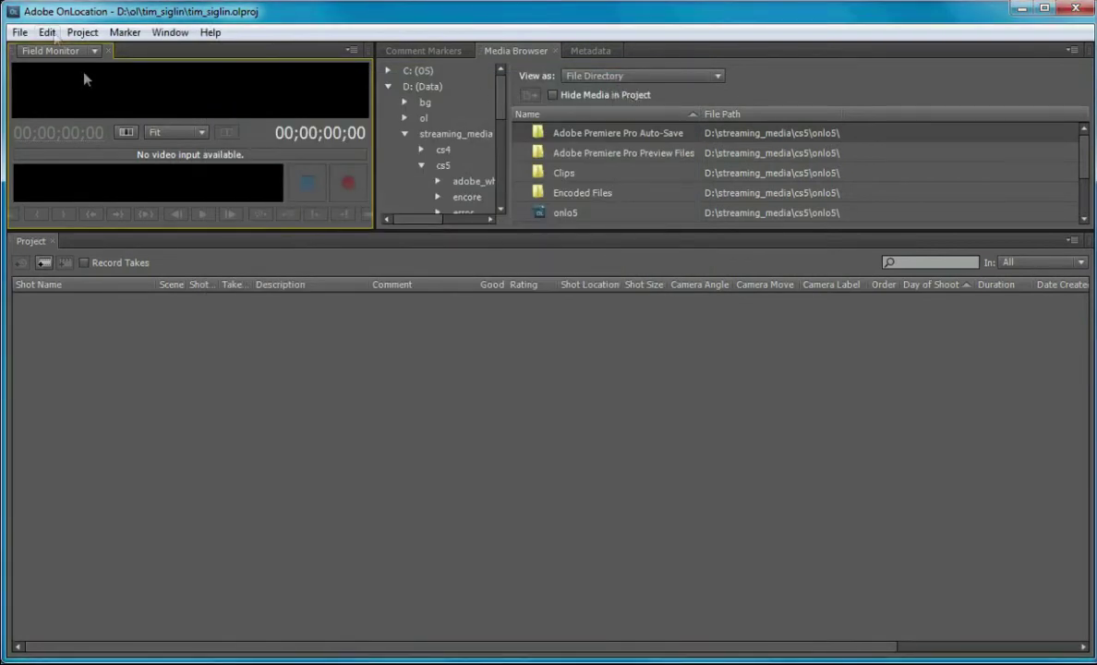
Import the tim_siglin Adobe Story script from D:\tim_siglin, creating shot 001 in scene 001.
left_click(20, 36)
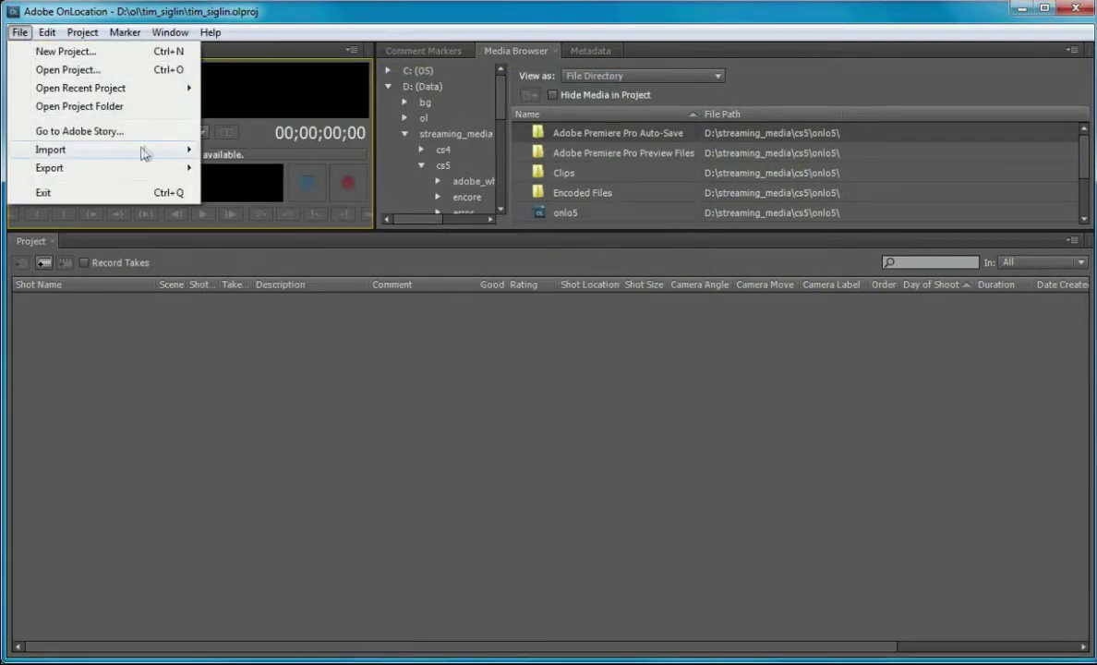
mouse_move(192, 153)
left_click(231, 149)
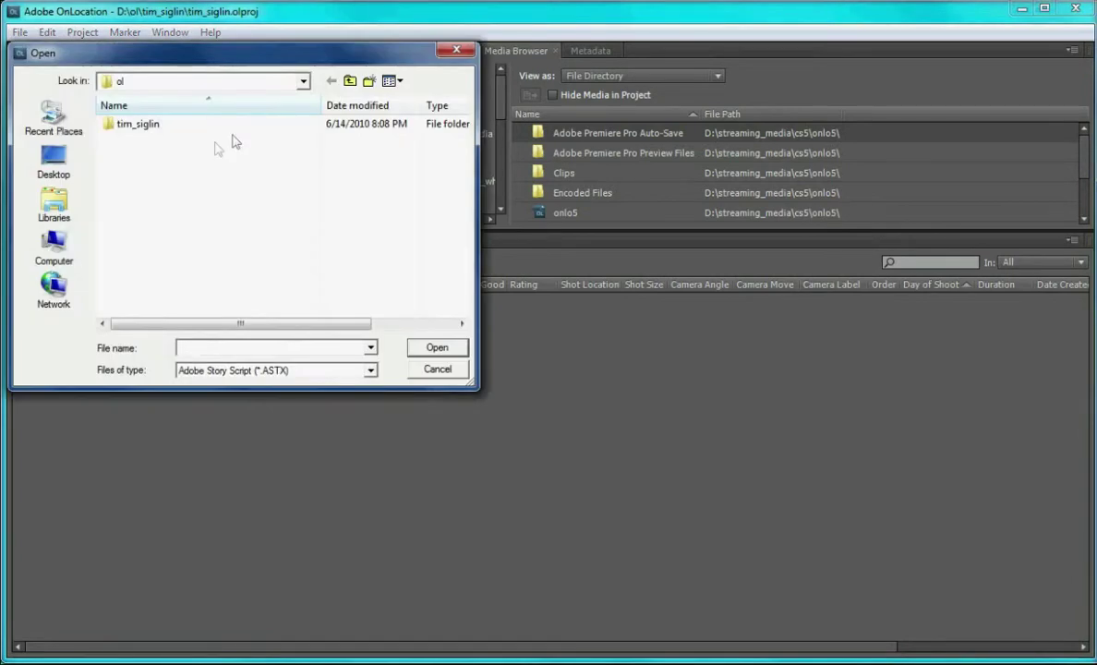
left_click(303, 81)
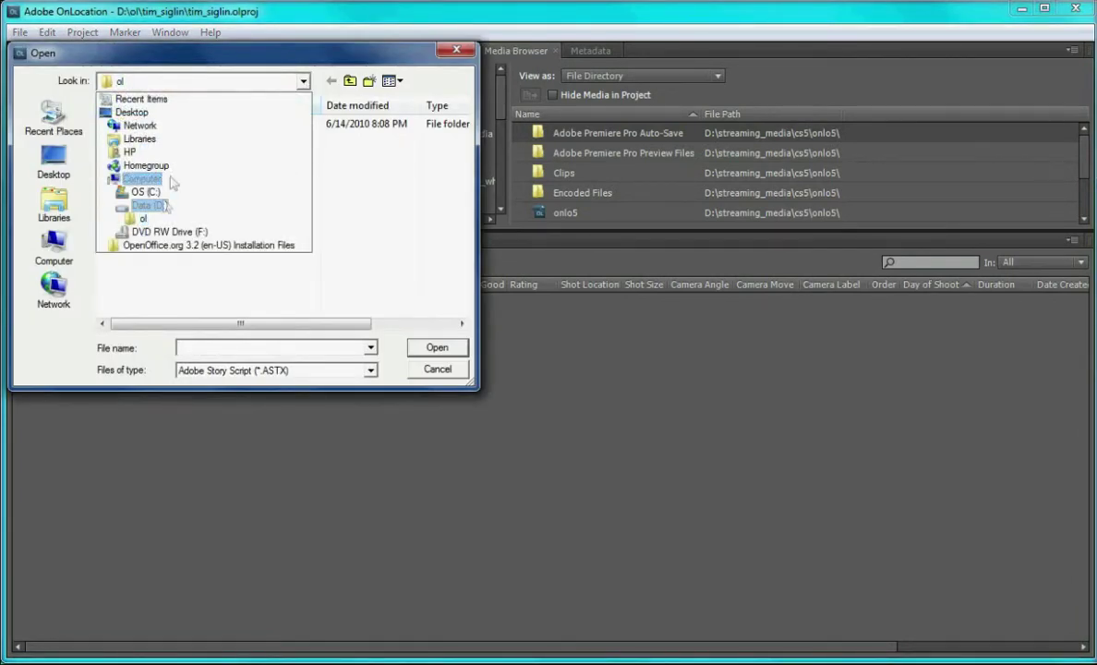
left_click(160, 208)
double_click(109, 170)
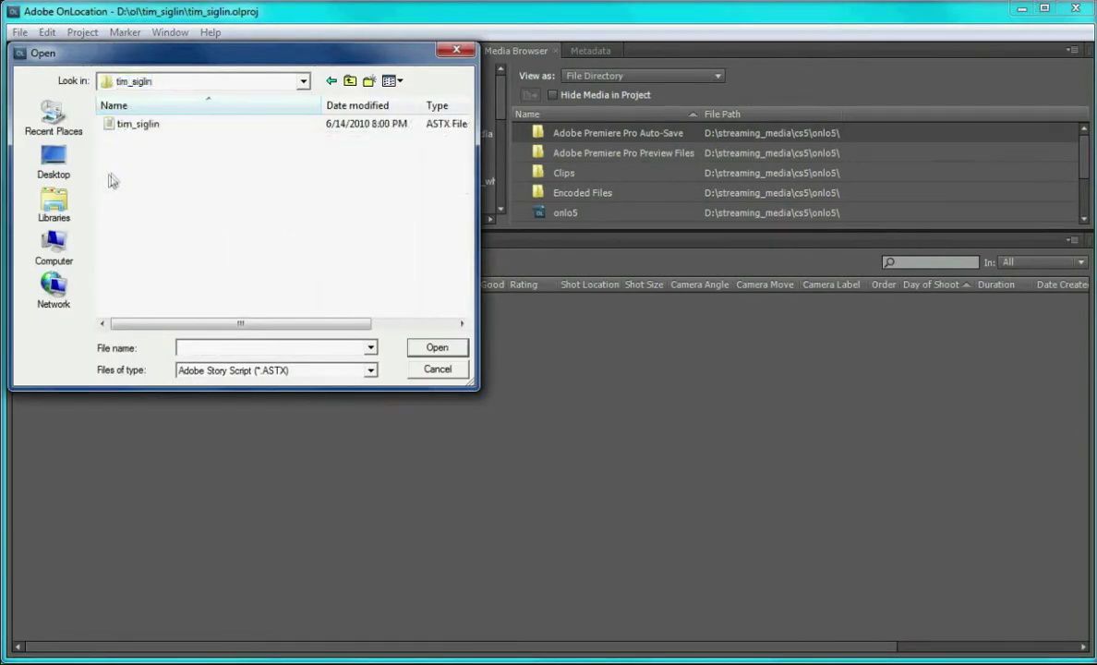
left_click(119, 127)
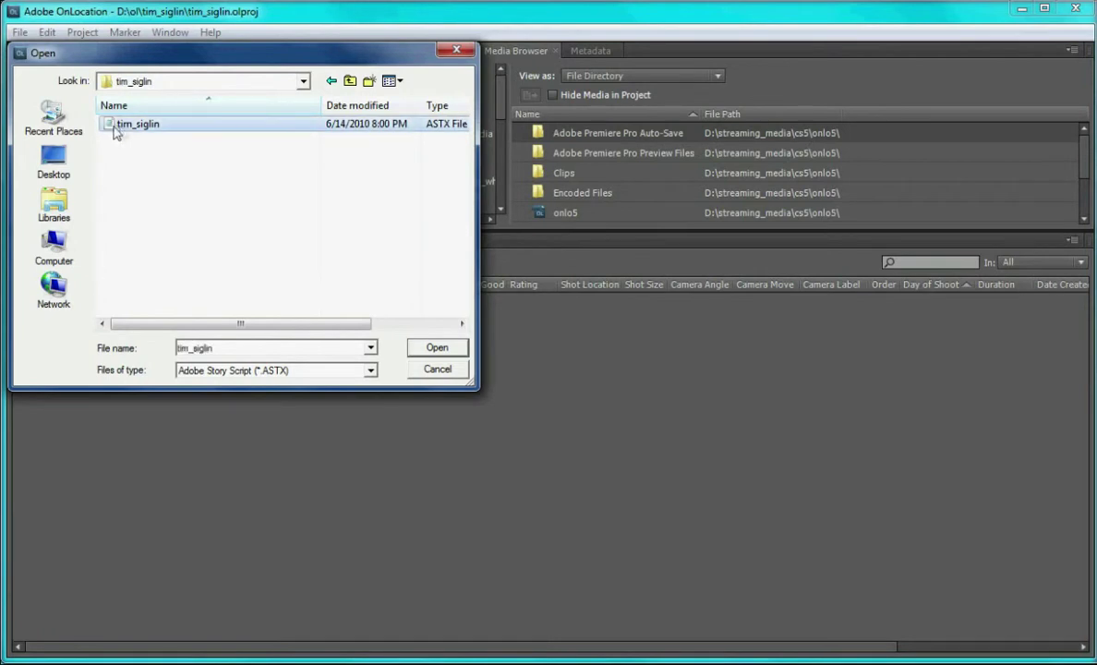
left_click(443, 349)
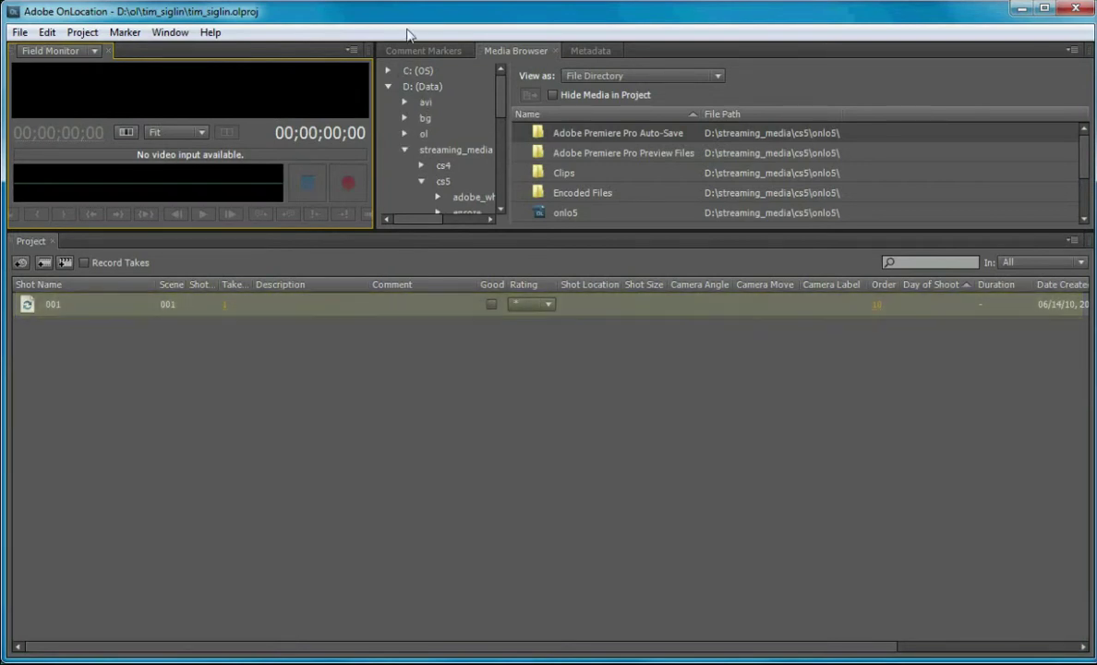
Link the tim_siglin_avi clip from D:\avi to shot 001 as take 1 lasting 00;01;09;09.
left_click(404, 104)
left_click(423, 105)
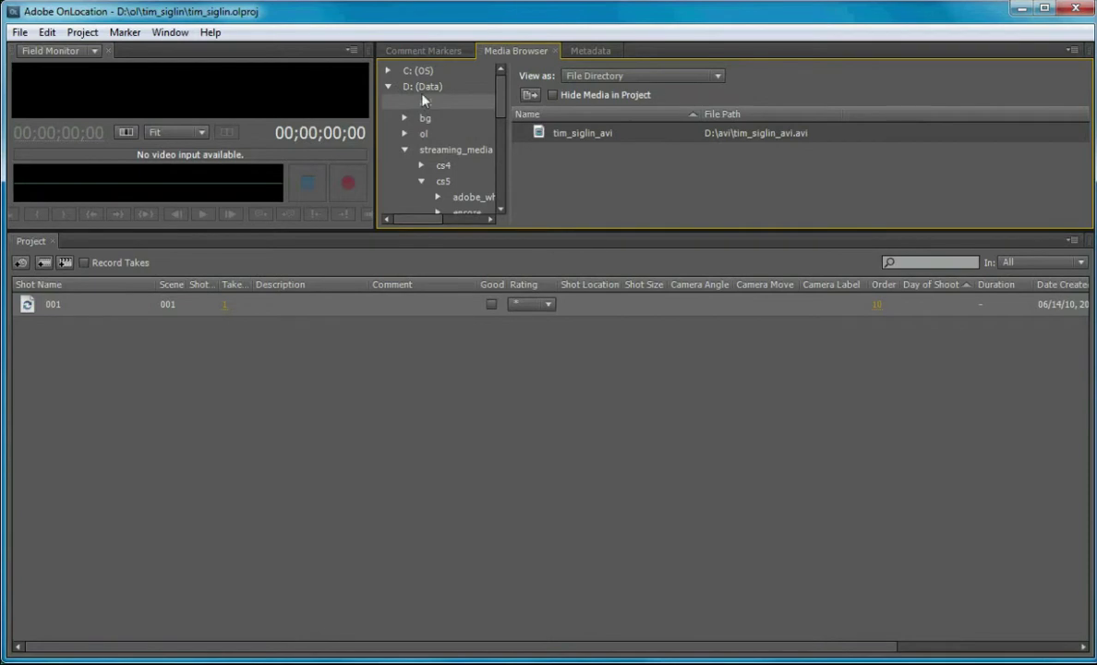
double_click(540, 134)
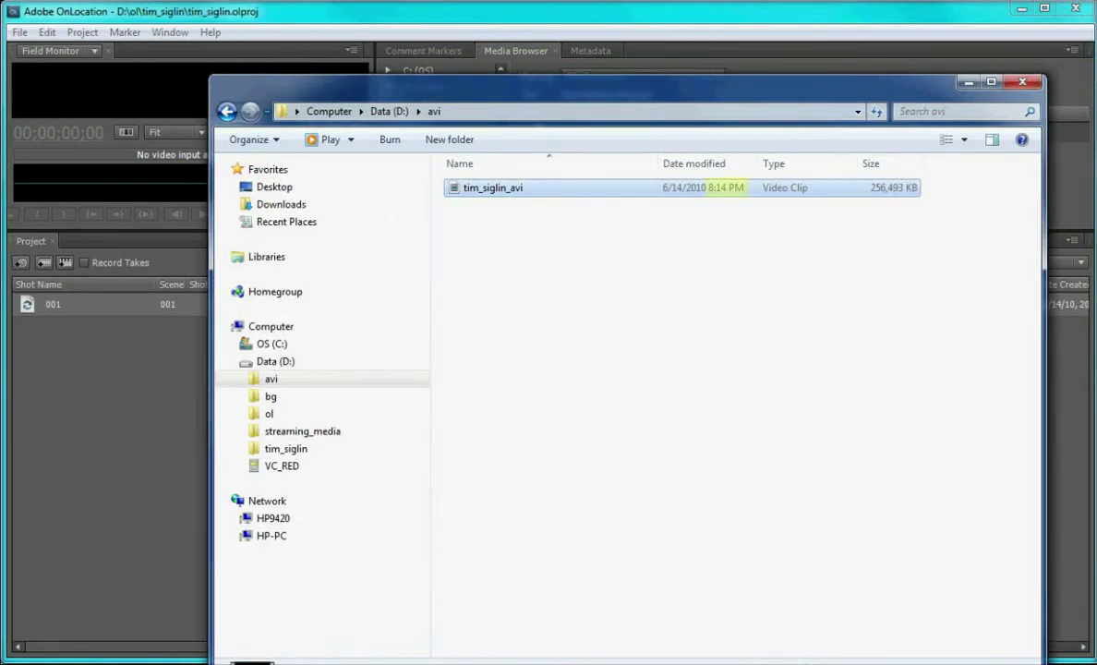
left_click(967, 84)
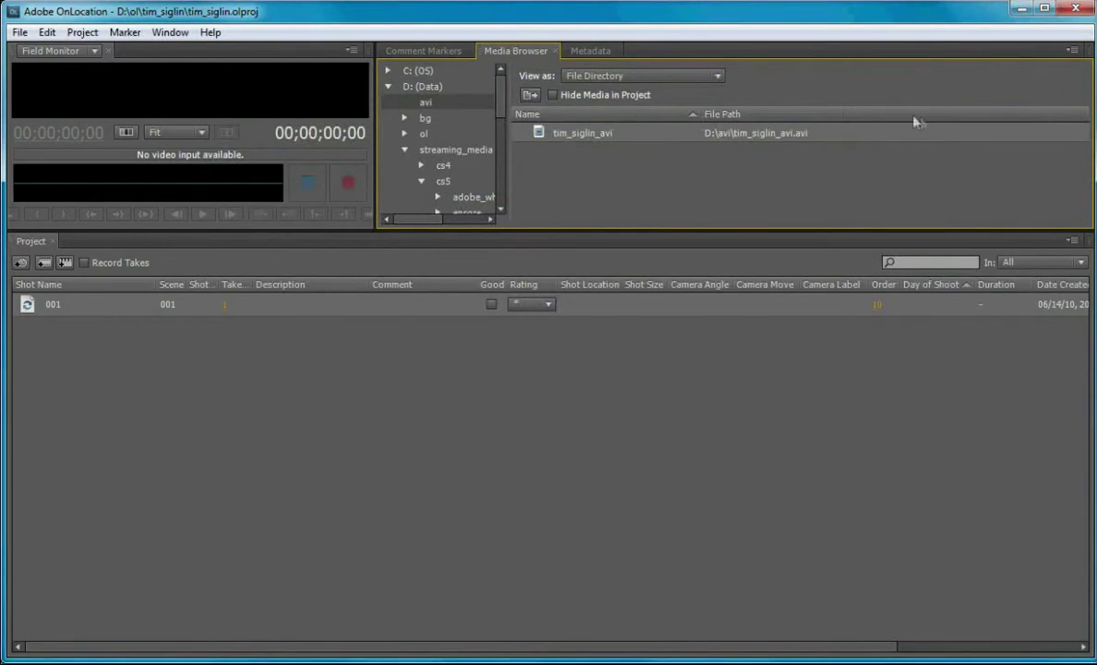
left_click_drag(539, 136, 190, 314)
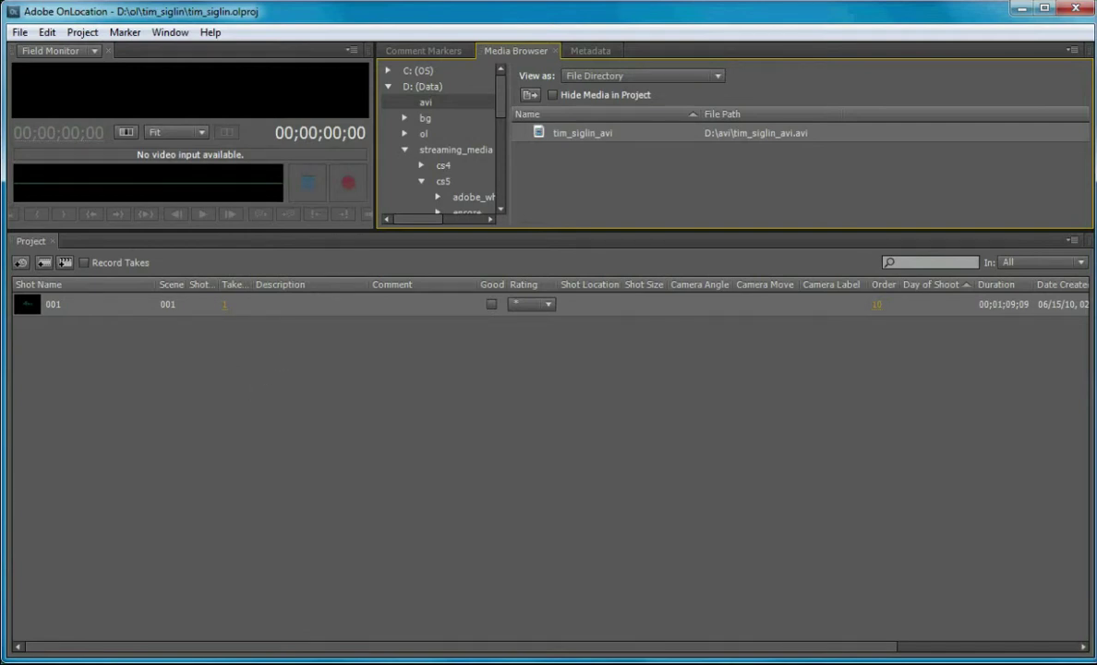
left_click(64, 263)
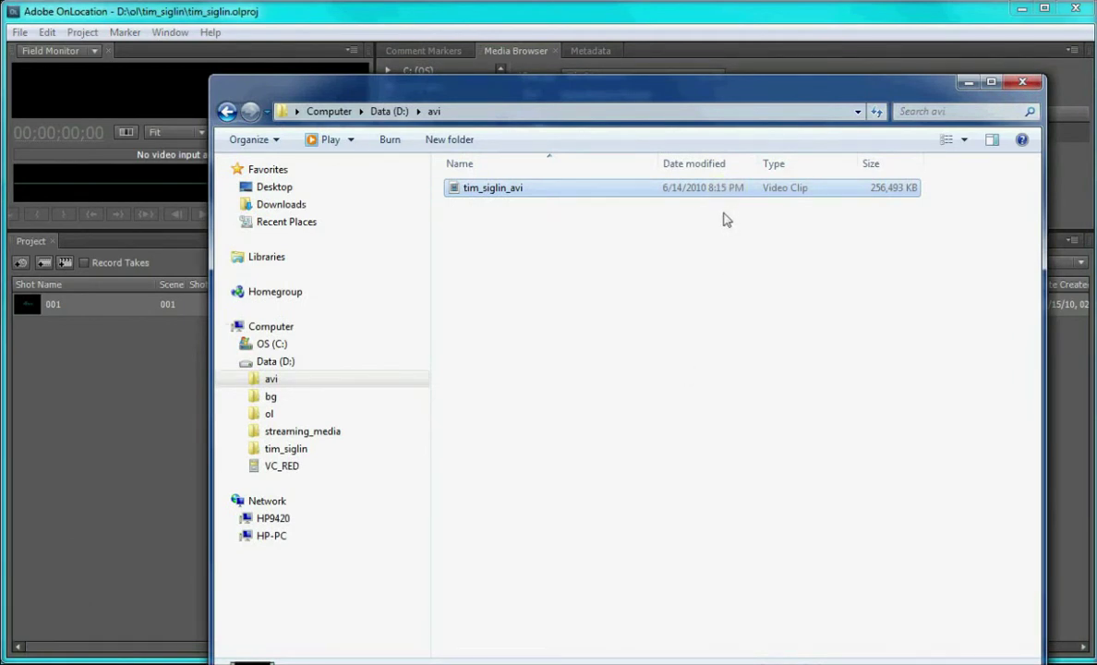
left_click(969, 82)
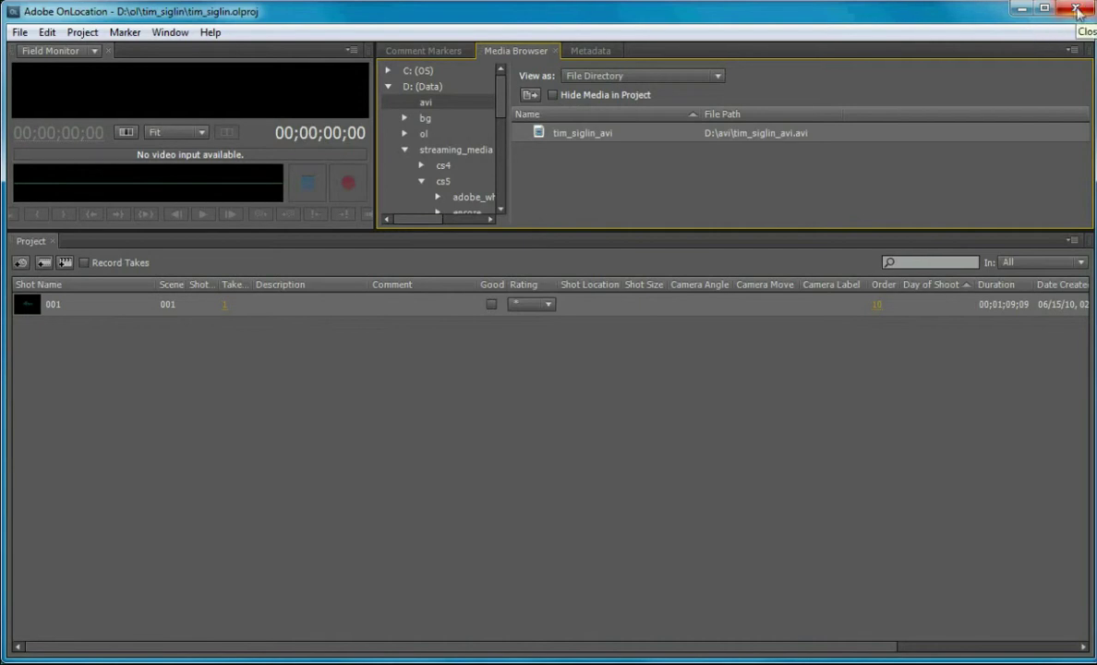
Close OnLocation and create a new Untitled Premiere Pro project with the default settings.
left_click(1076, 9)
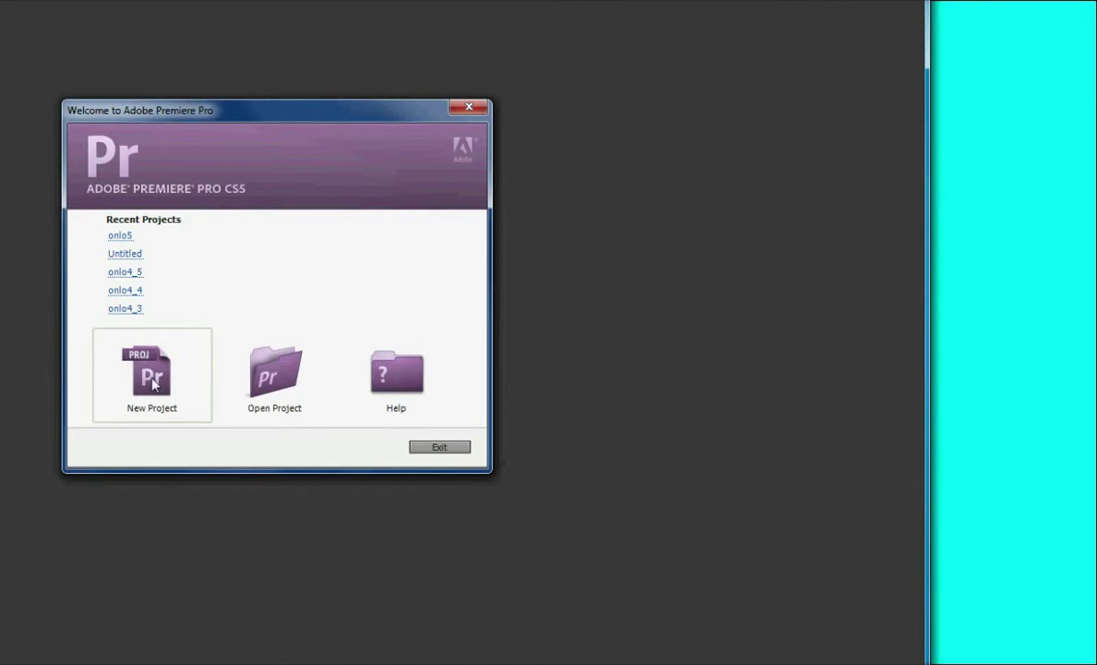
left_click(153, 383)
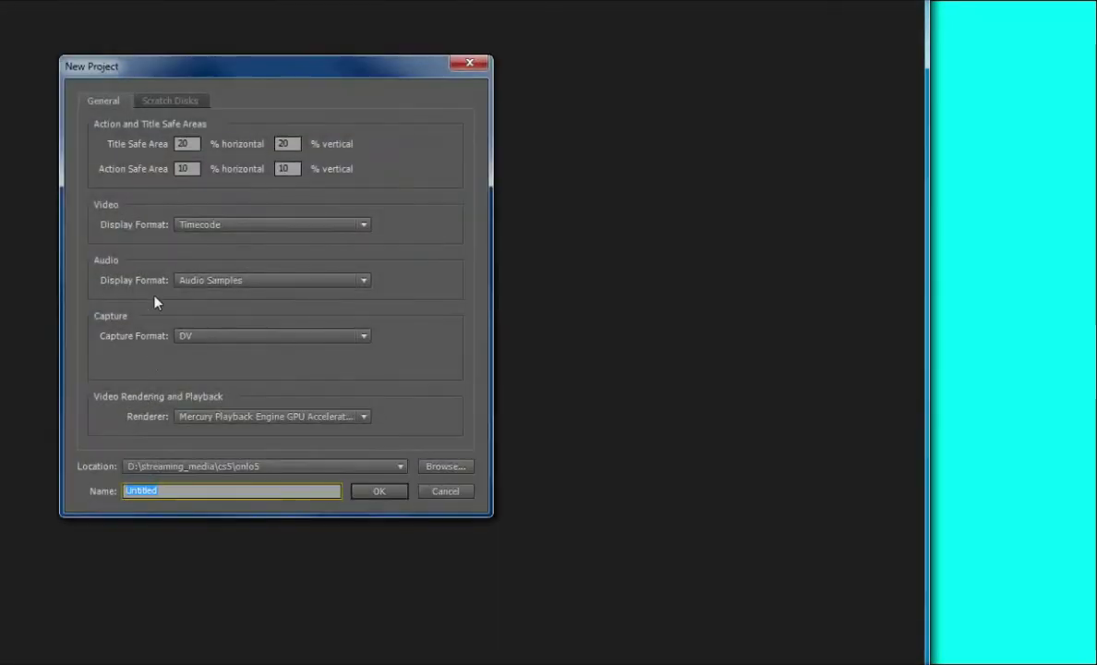
left_click(380, 491)
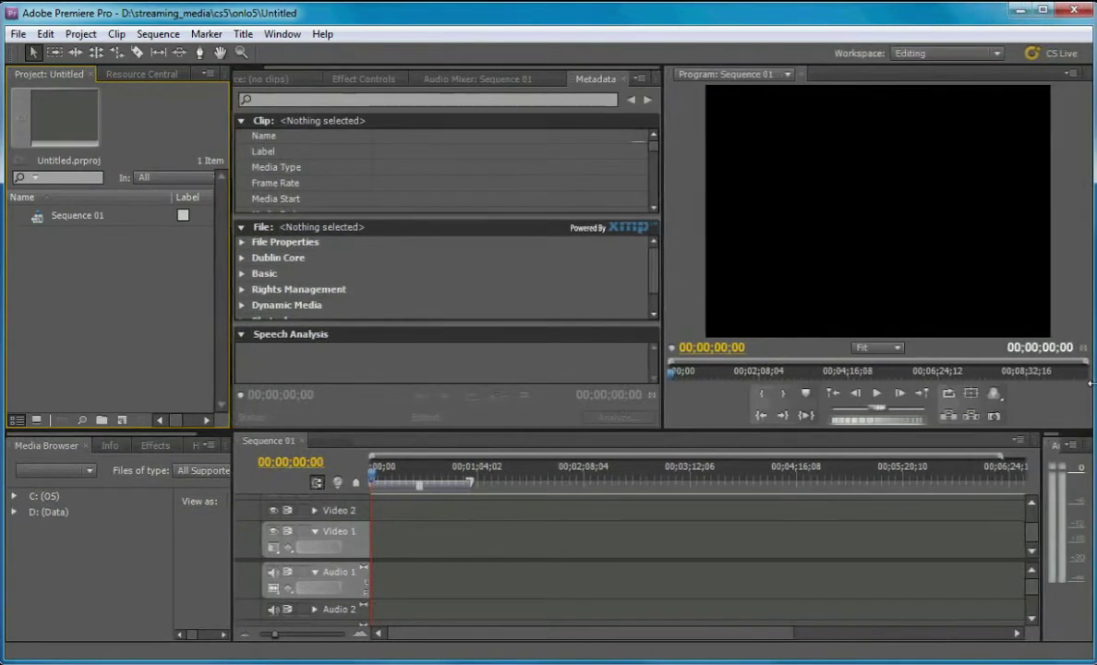
Import tim_siglin_avi.avi from Explorer into the Premiere Pro Project panel.
left_click_drag(1091, 383, 1090, 384)
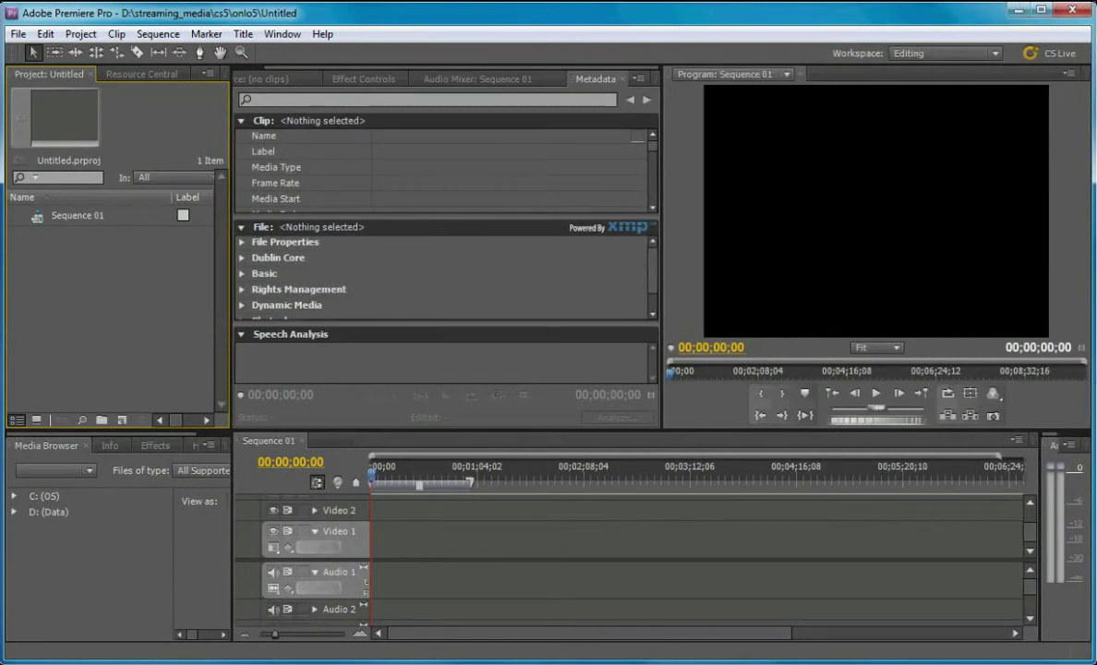
key("alt+Tab")
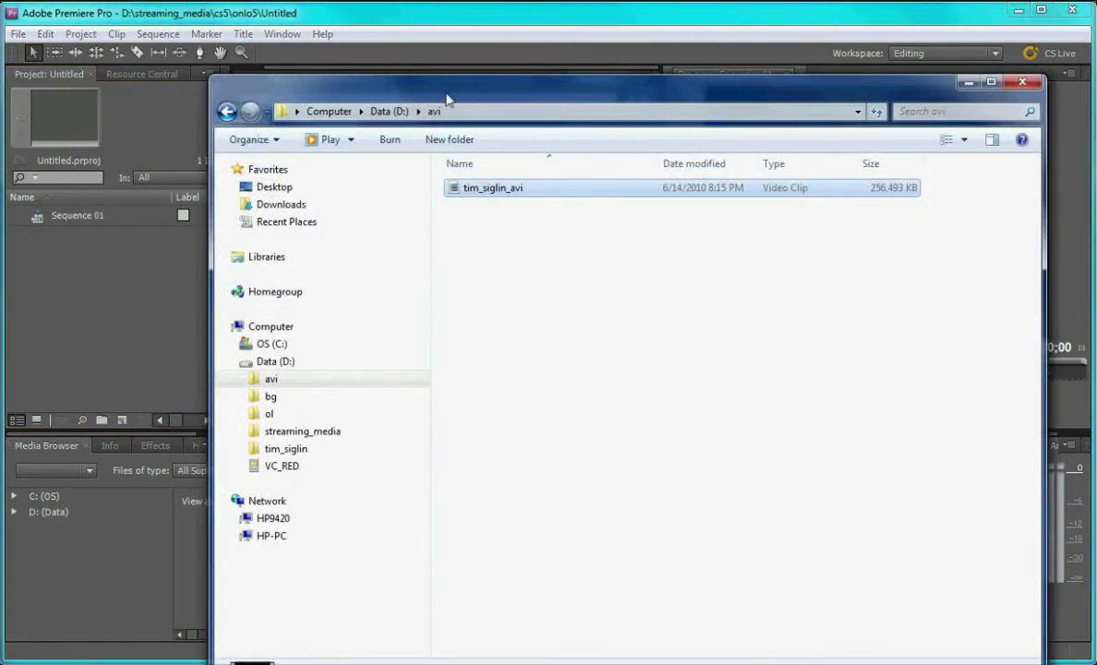
left_click_drag(447, 99, 507, 63)
left_click_drag(510, 152, 108, 319)
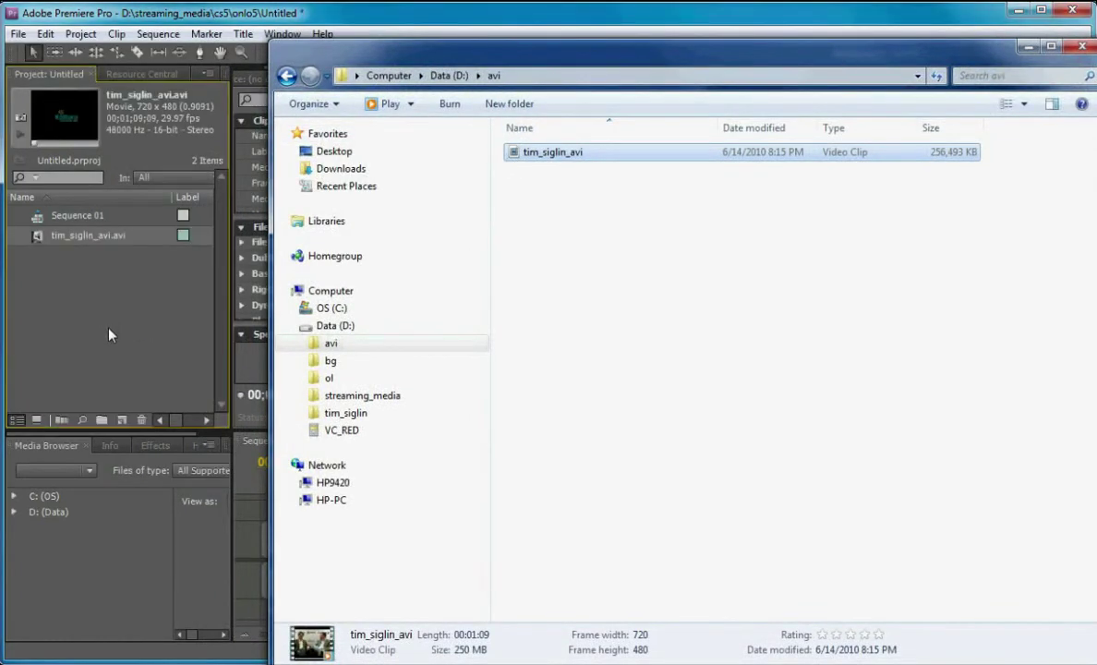
left_click(1030, 46)
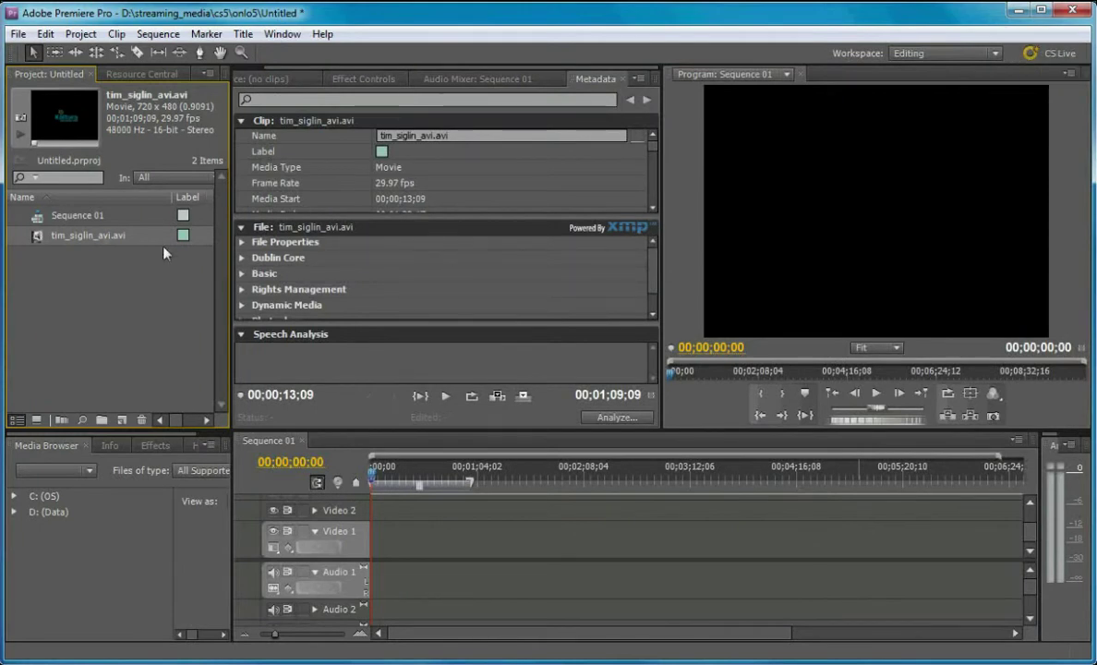
Place the clip on the Video 1 and Audio 1 tracks and open its Analyze Content settings.
left_click_drag(39, 238, 375, 547)
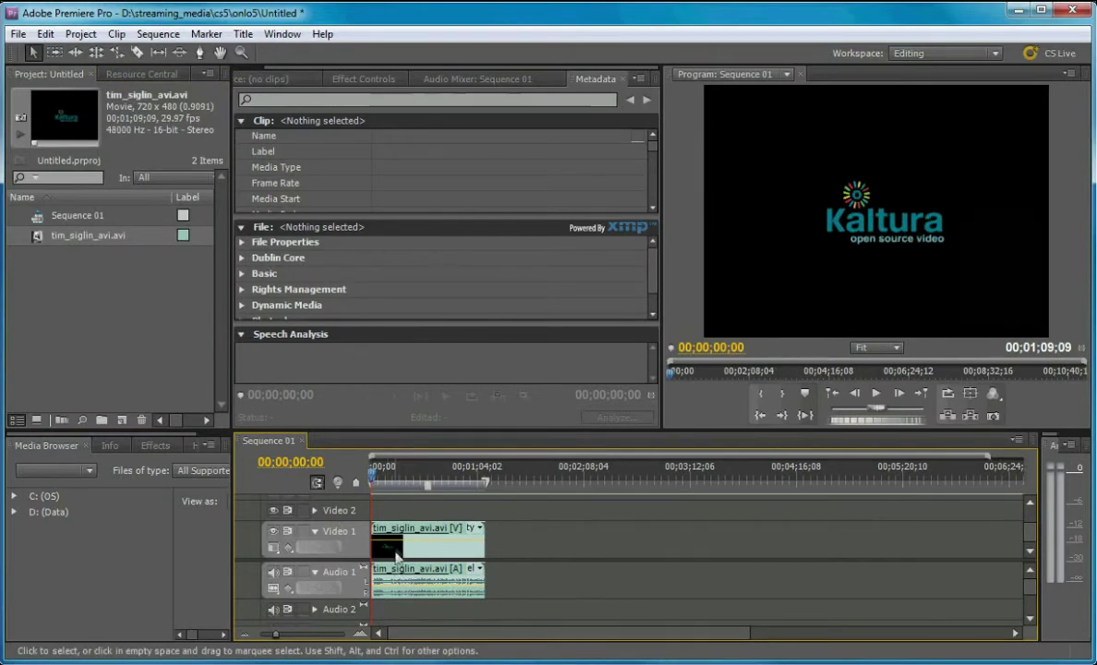
left_click(393, 565)
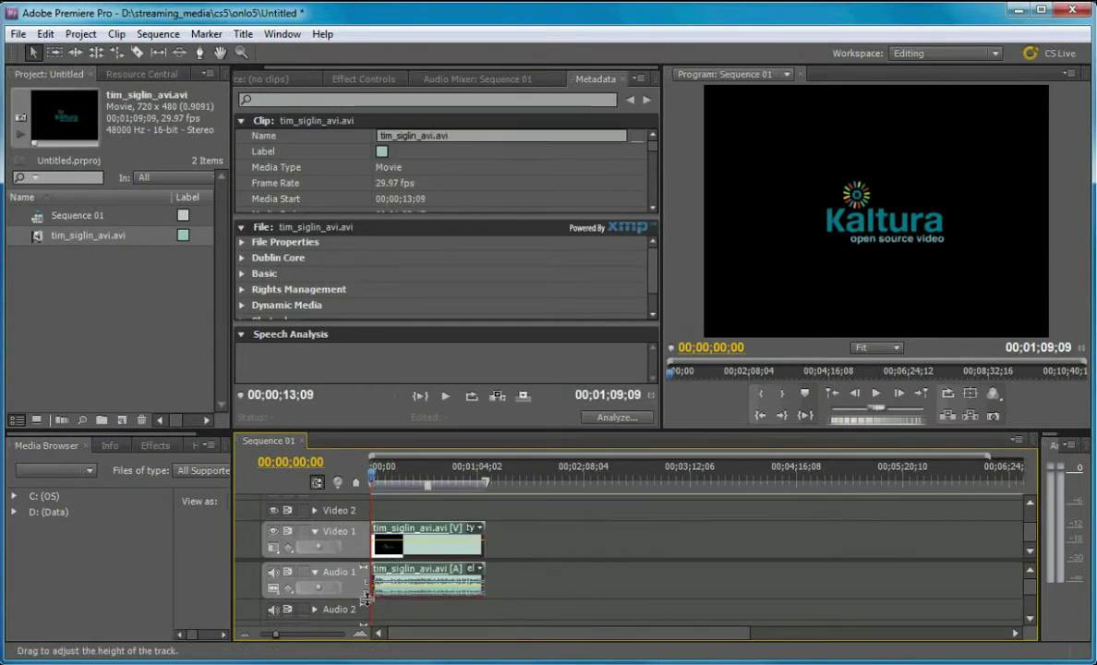
left_click(617, 417)
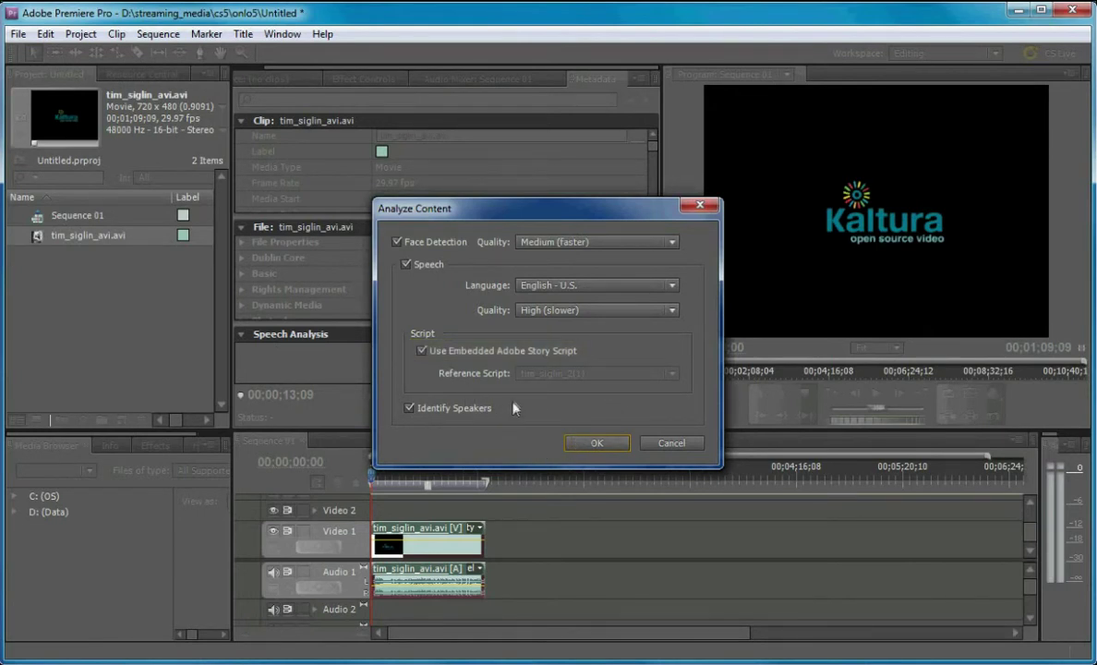
Confirm the Story-script analysis settings, let Media Encoder finish the job, then minimize it.
left_click(596, 444)
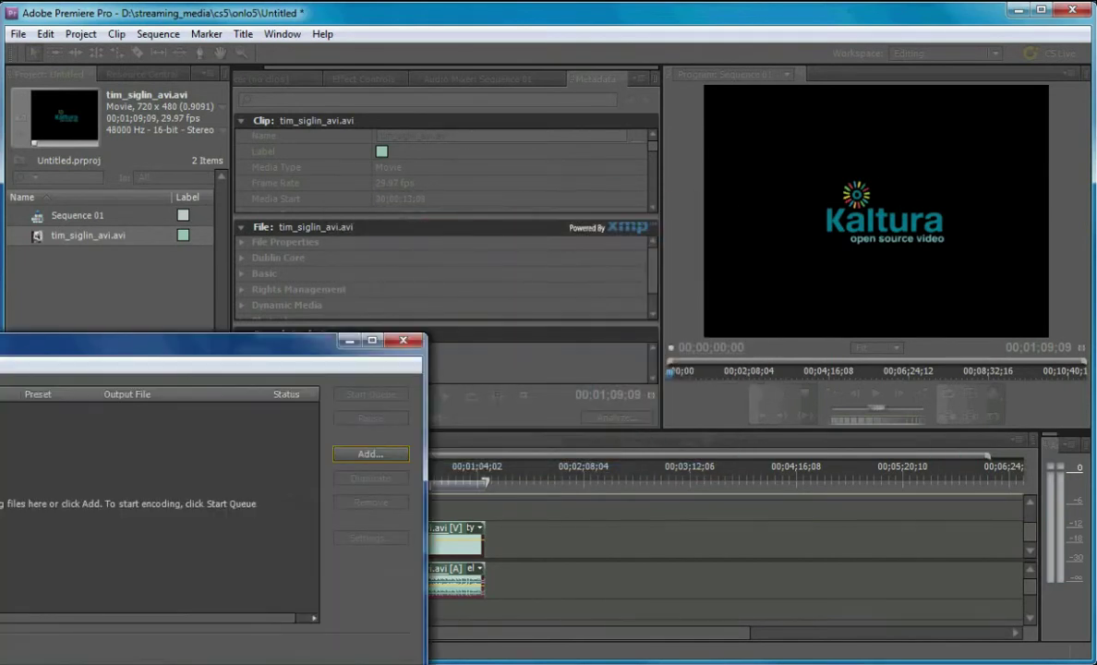
left_click_drag(220, 346, 635, 81)
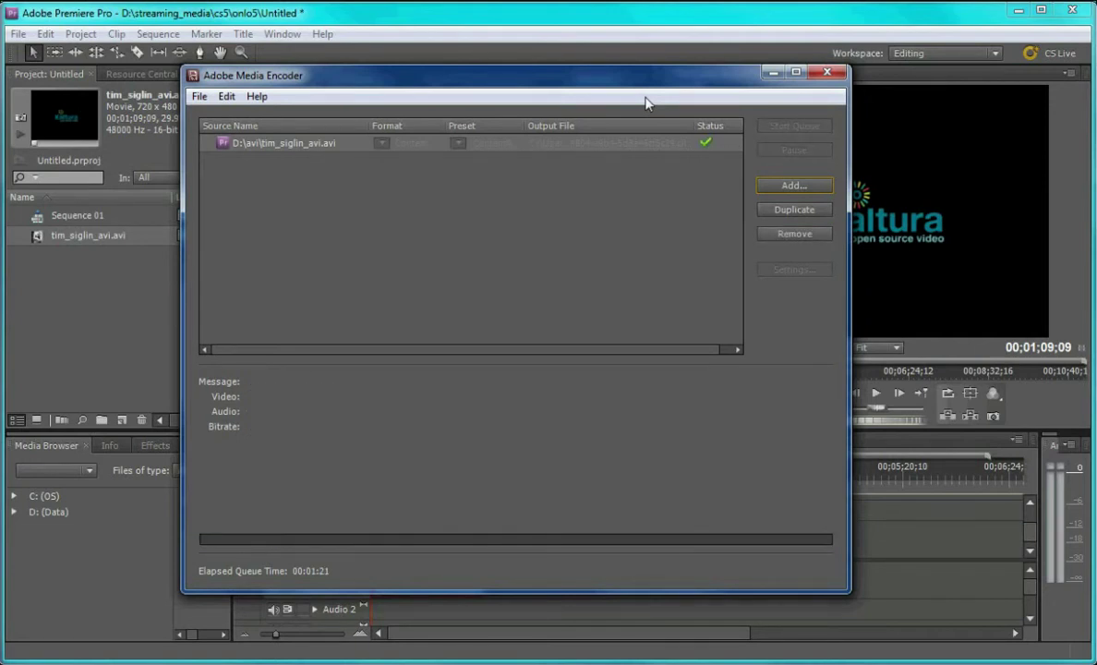
left_click(773, 71)
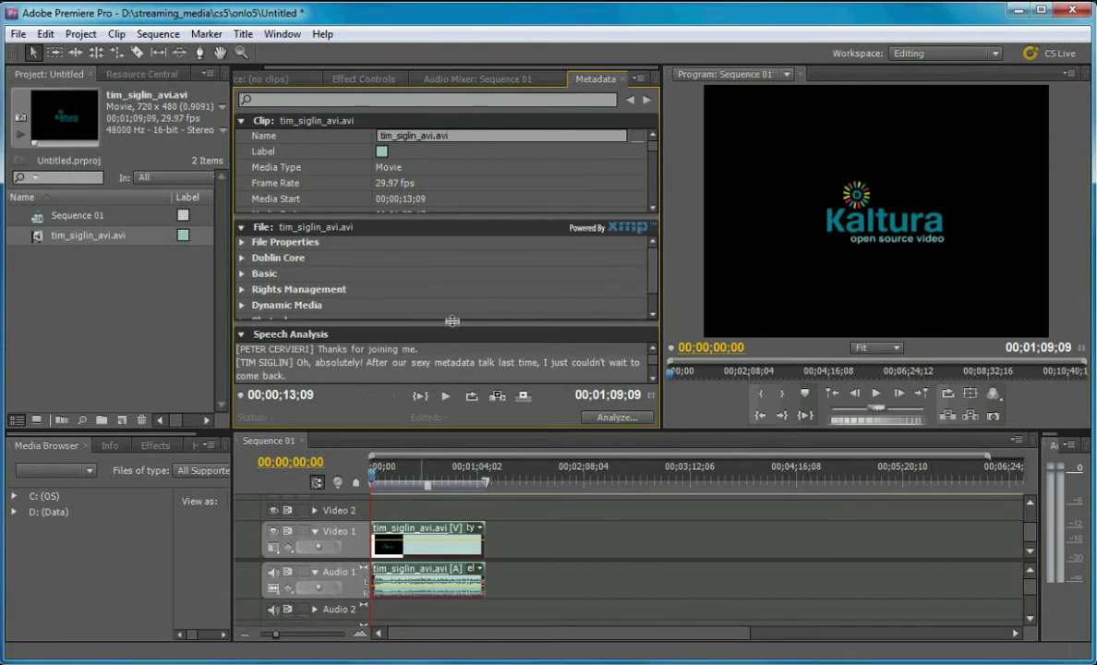
Enlarge the Speech Analysis section of the Metadata panel to read the transcript.
left_click_drag(426, 325, 451, 269)
left_click_drag(452, 220, 460, 175)
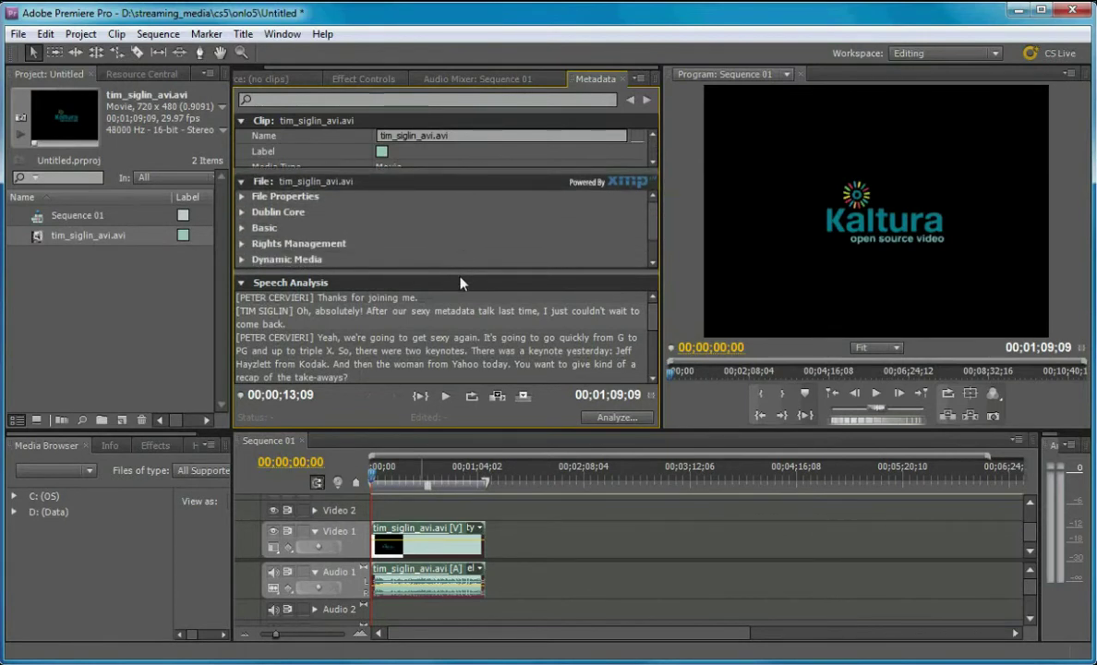
left_click_drag(457, 275, 466, 199)
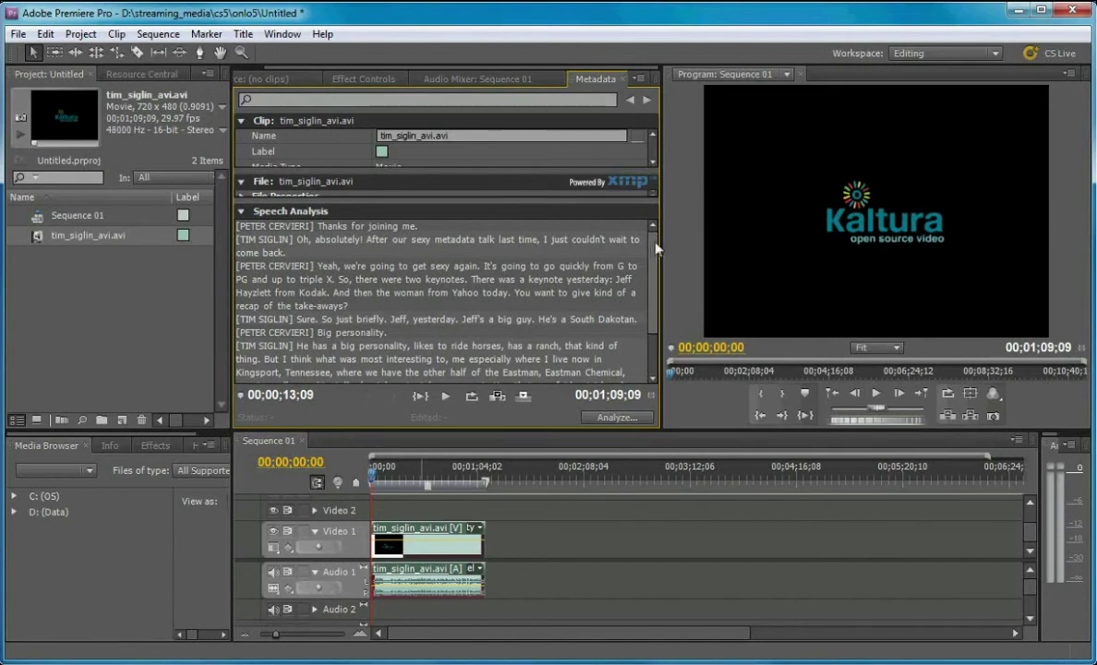
mouse_move(652, 246)
left_mouse_down()
mouse_move(660, 291)
mouse_move(659, 257)
left_mouse_up()
Check the video folder in Explorer, then close Premiere Pro without saving the project.
key("alt+Tab")
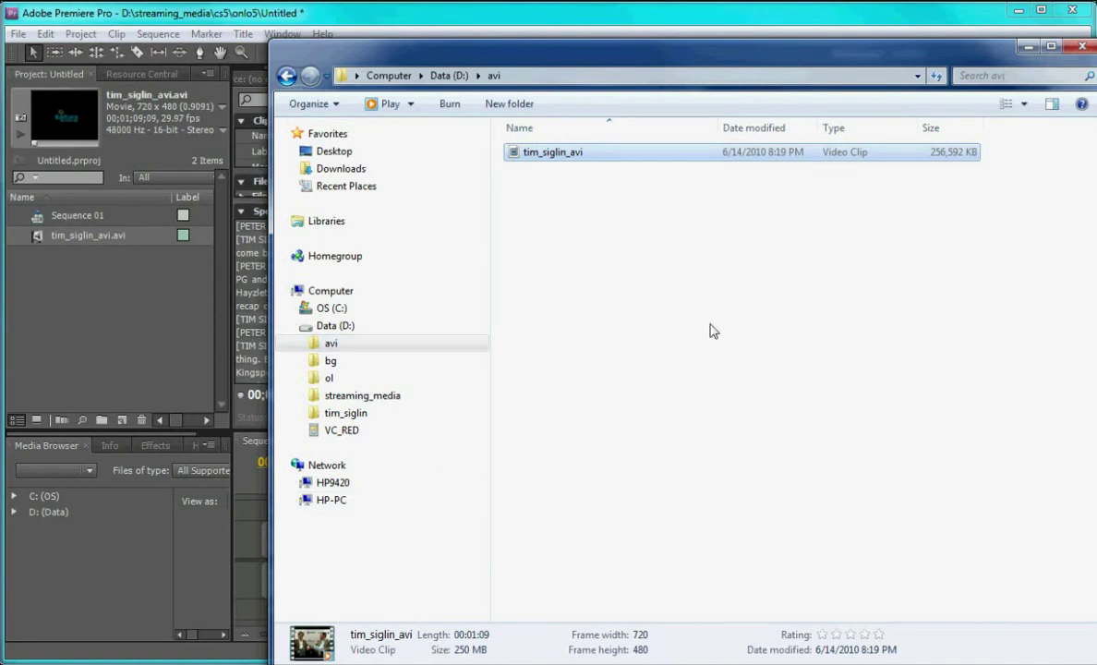
left_click(1027, 46)
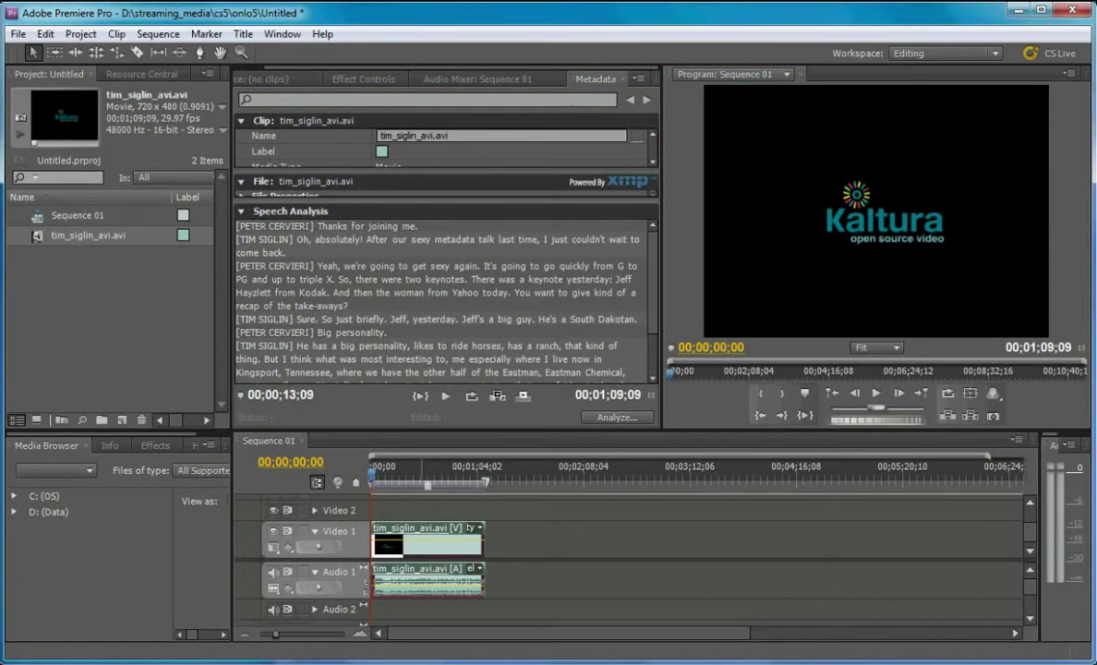
left_click(1072, 11)
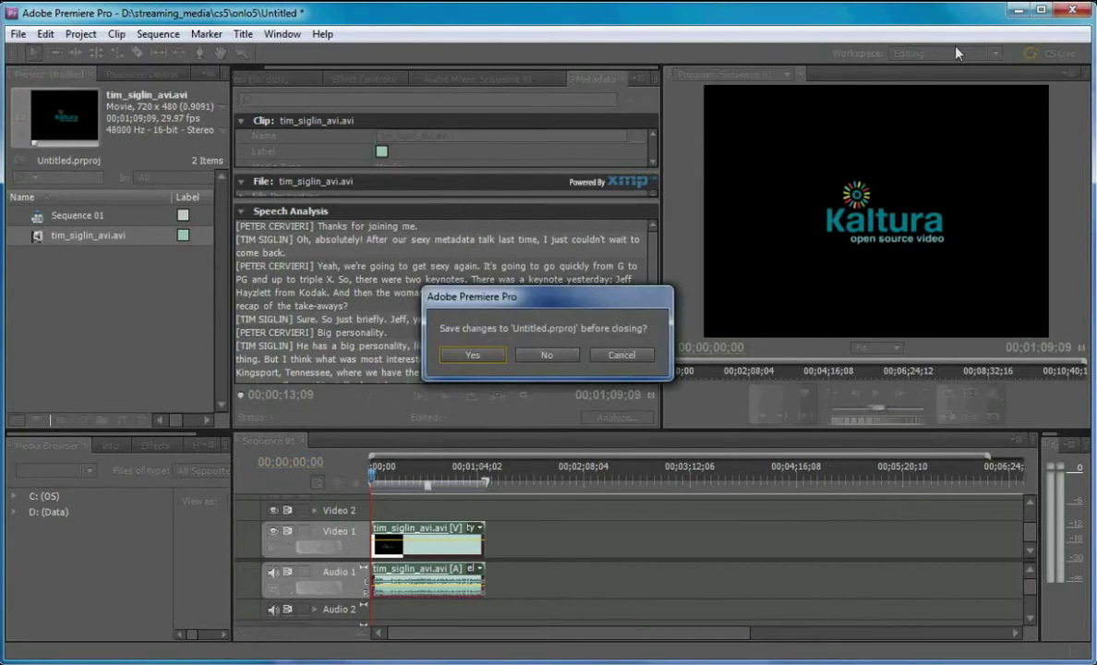
left_click(543, 358)
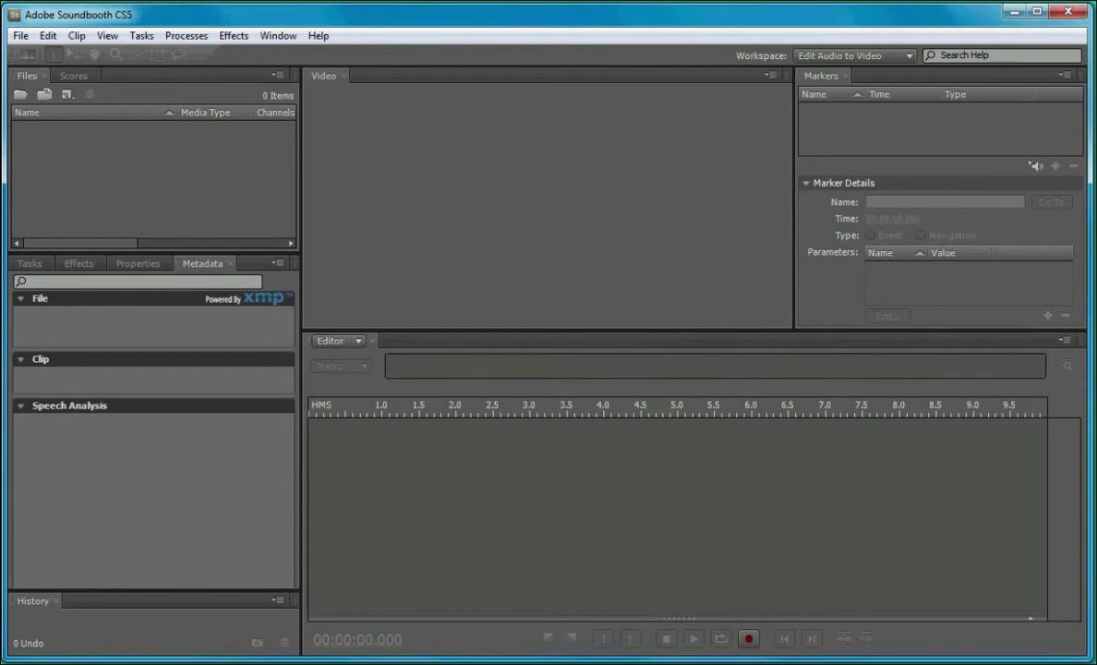
Drag tim_siglin_avi.avi from Explorer into Soundbooth's editor, then minimize Explorer.
left_click_drag(1096, 370, 620, 366)
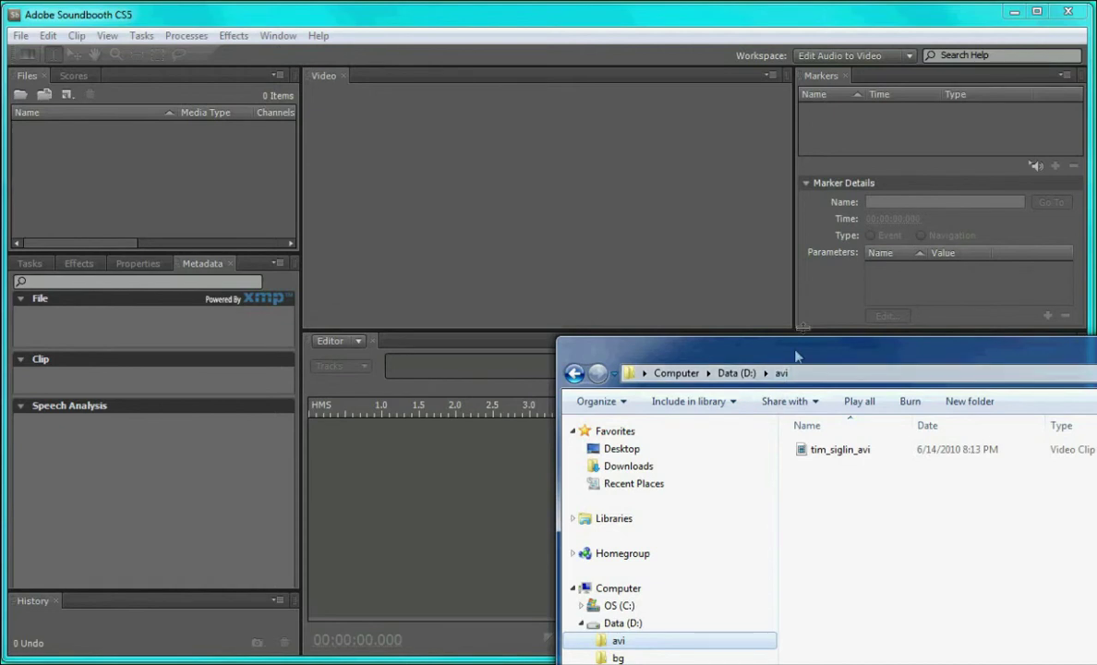
left_click_drag(822, 450, 352, 496)
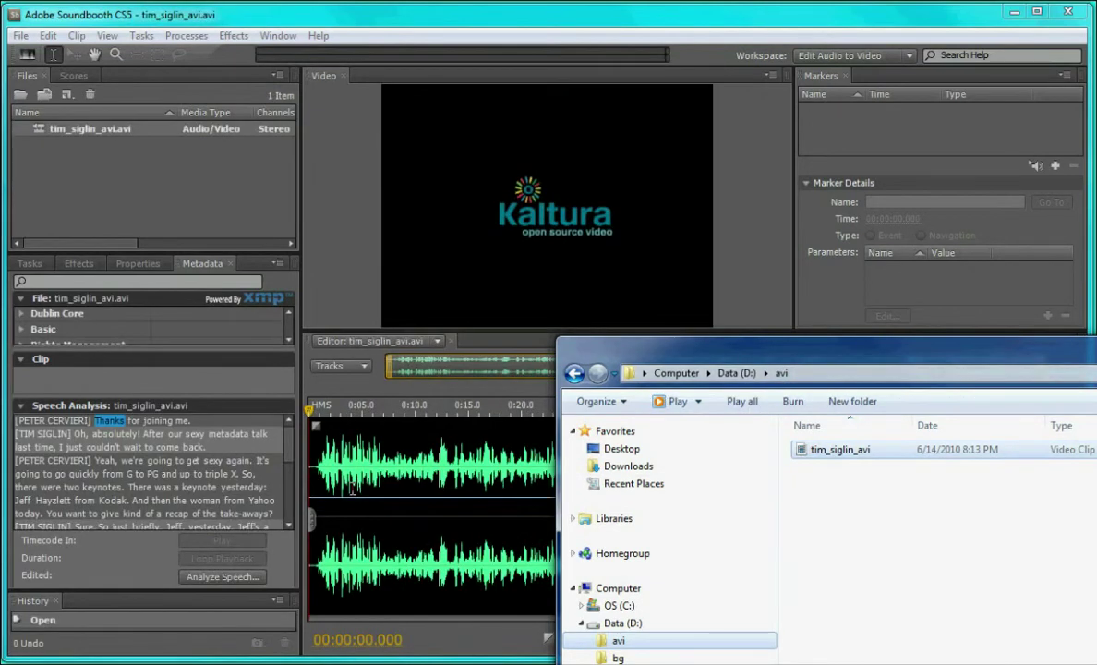
left_click_drag(988, 337, 696, 333)
left_click(926, 341)
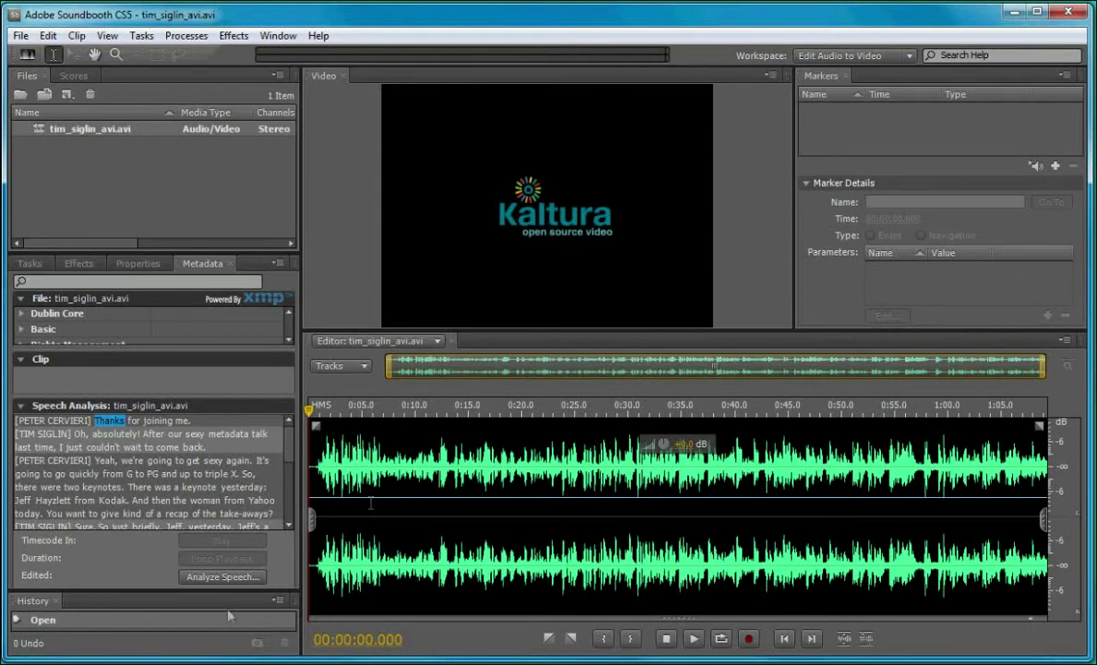
Start a File > Export > Speech Analysis export and browse to the root of drive D.
left_click(72, 244)
left_click(20, 36)
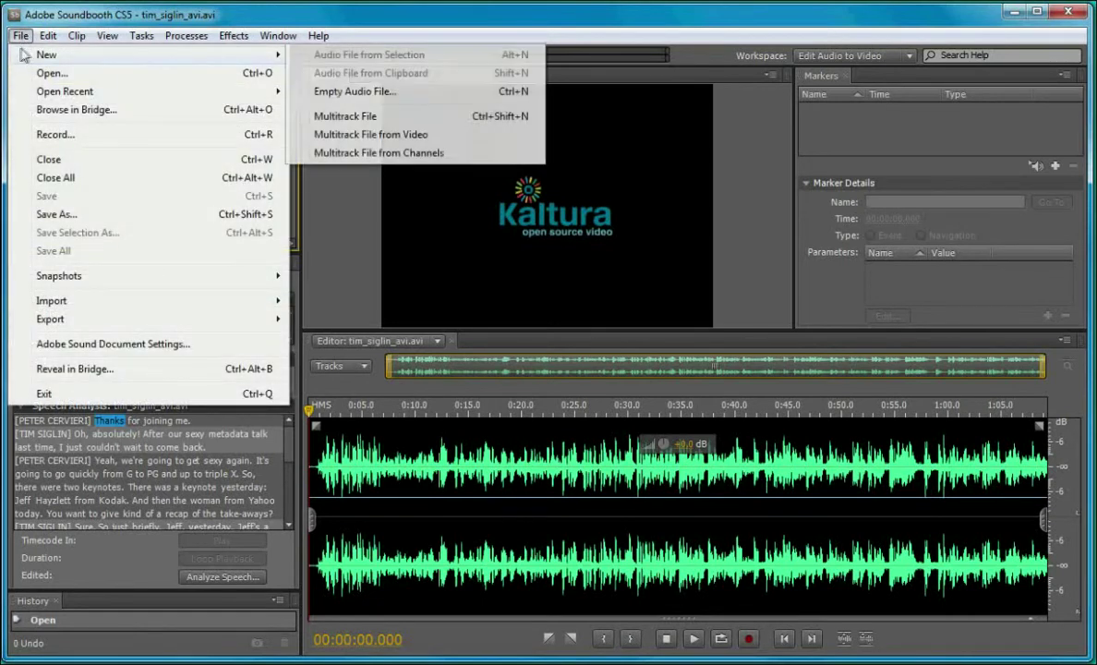
mouse_move(225, 325)
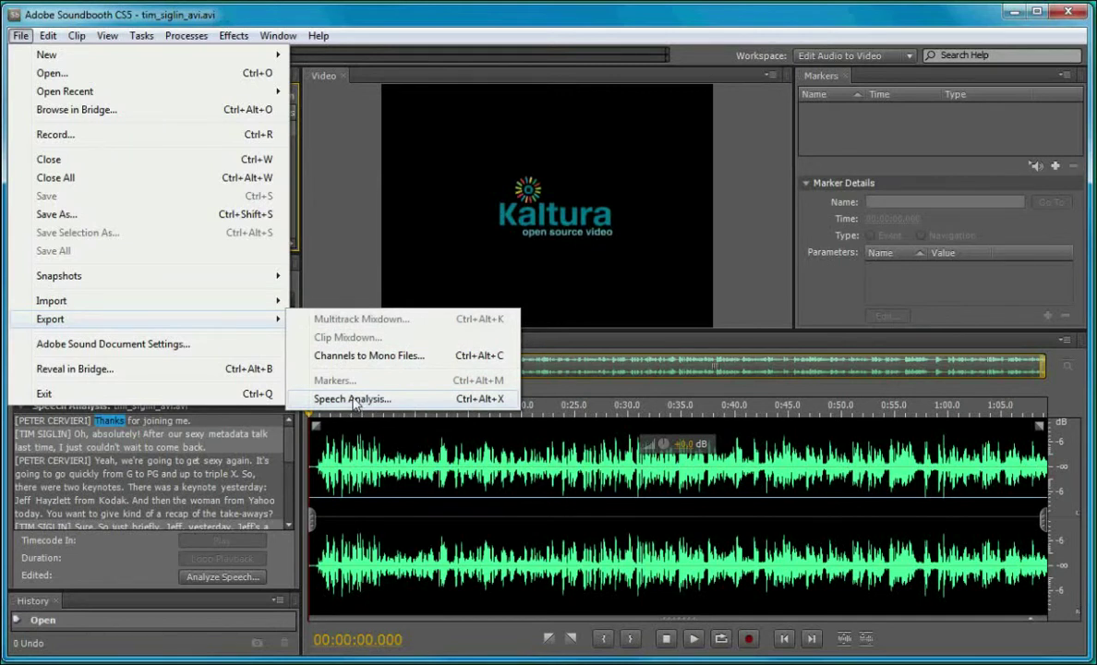
left_click(356, 403)
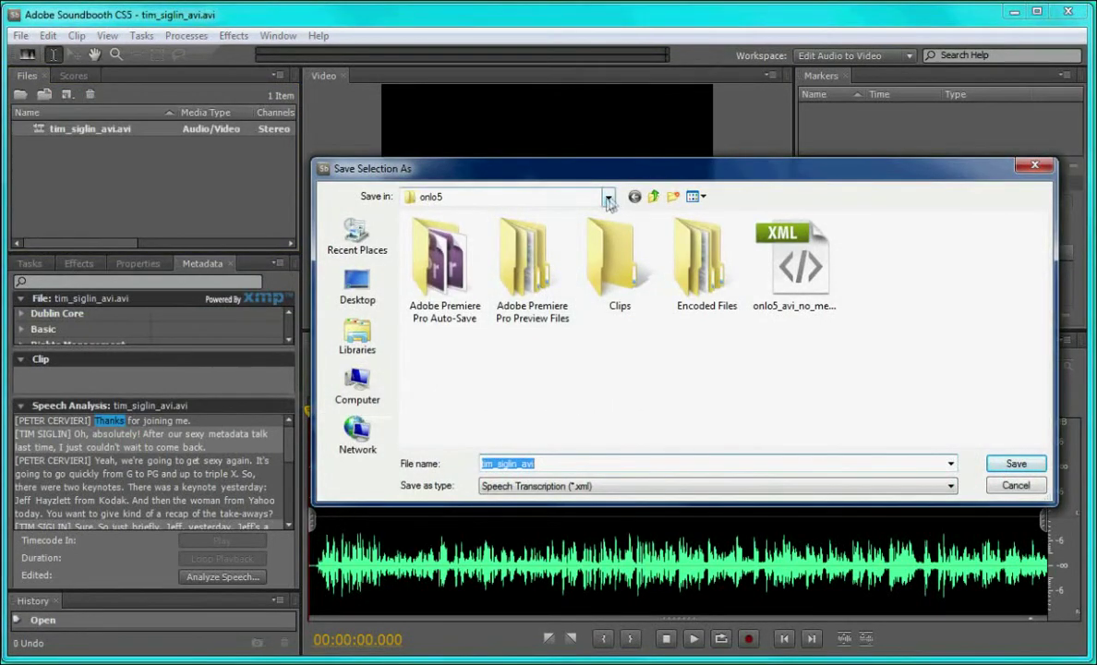
left_click(565, 197)
left_click(453, 321)
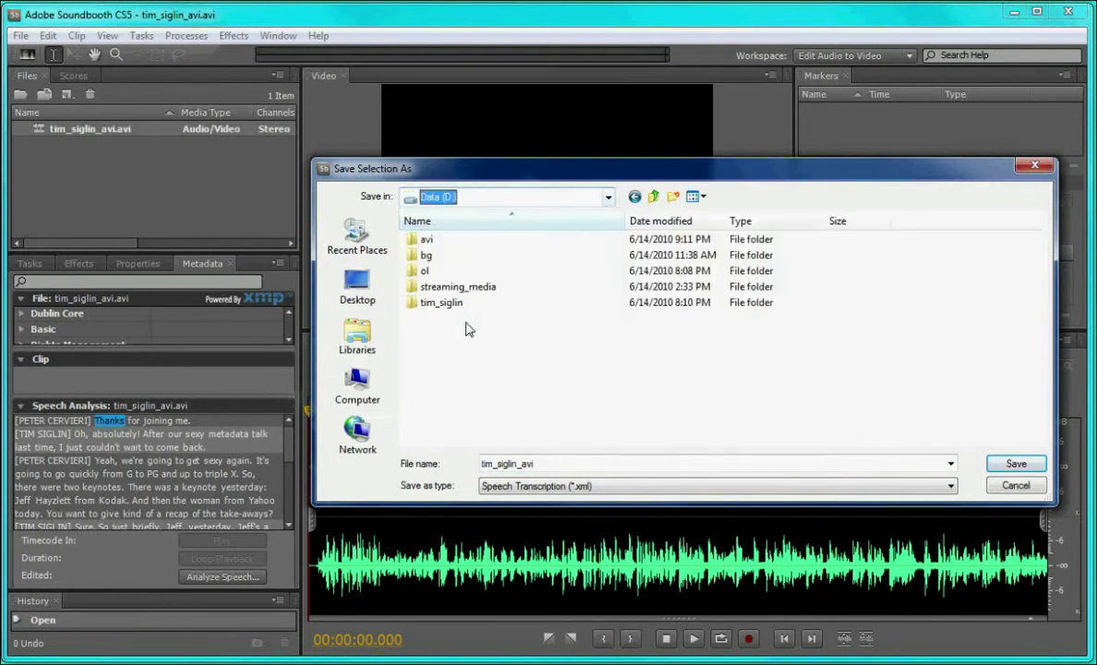
Create and open a new 'xml' folder, then save the transcript as tim_siglin_avi_speech.
left_click(672, 196)
type("xml")
key("Return")
key("Return")
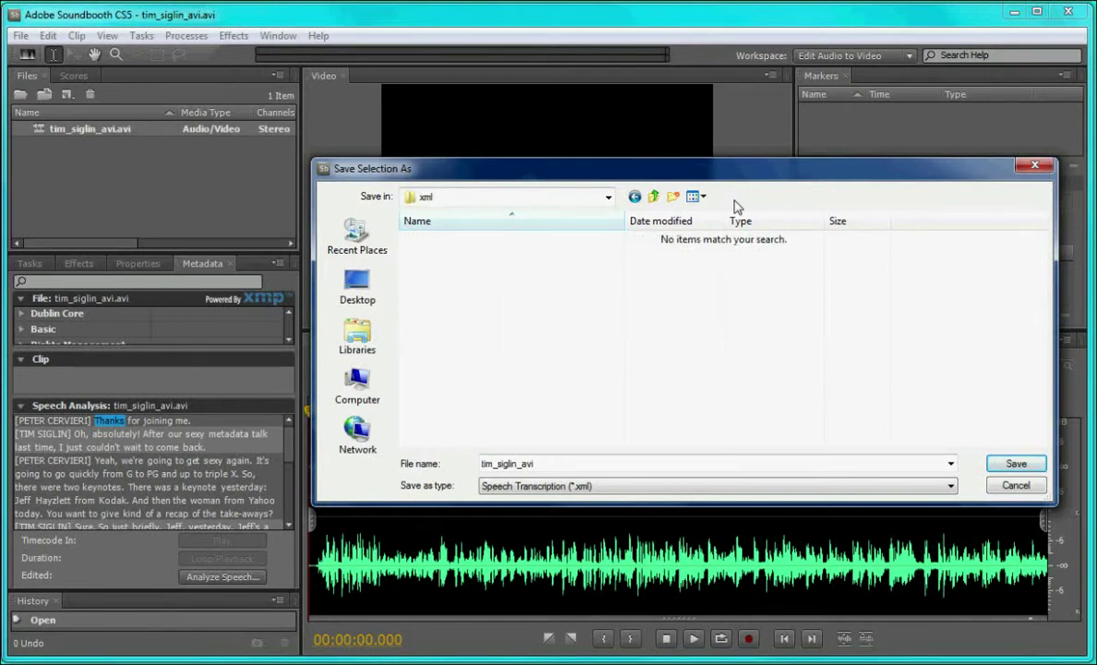
left_click(558, 464)
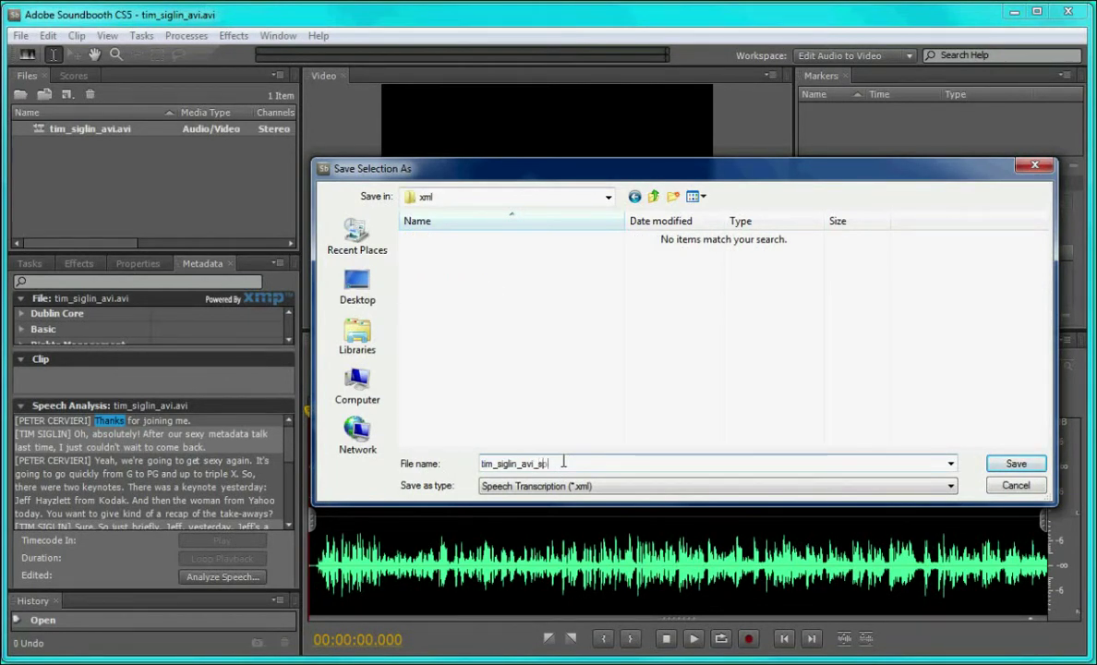
type("_speech")
left_click(1016, 463)
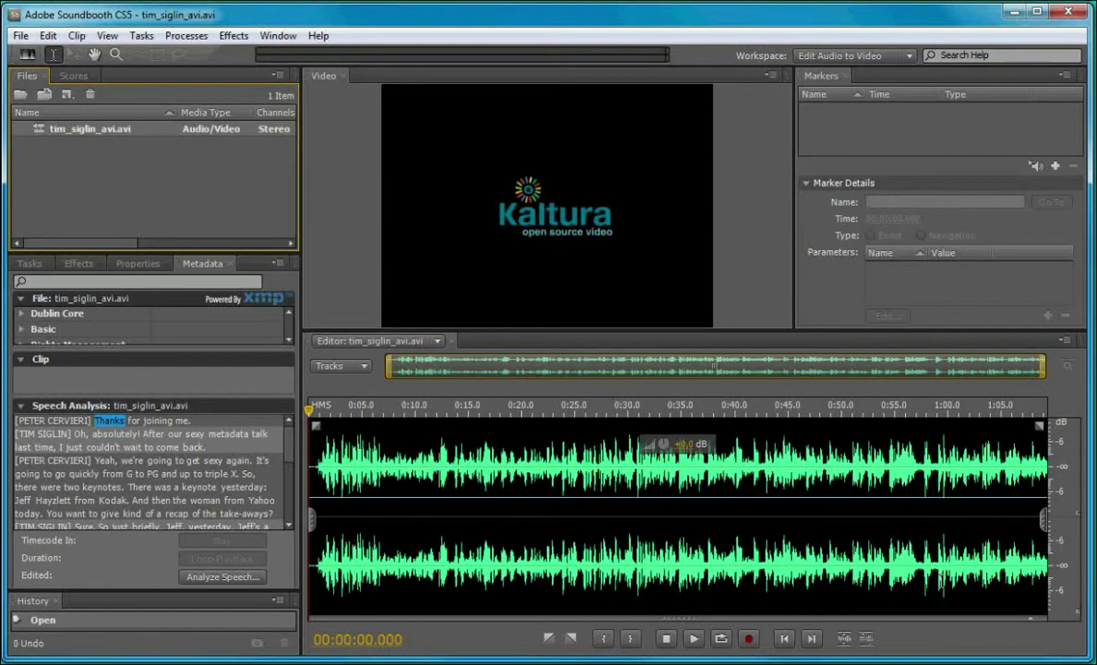
Load tim_siglin_avi_speech from the xml folder through File > Import > Markers.
left_click(20, 37)
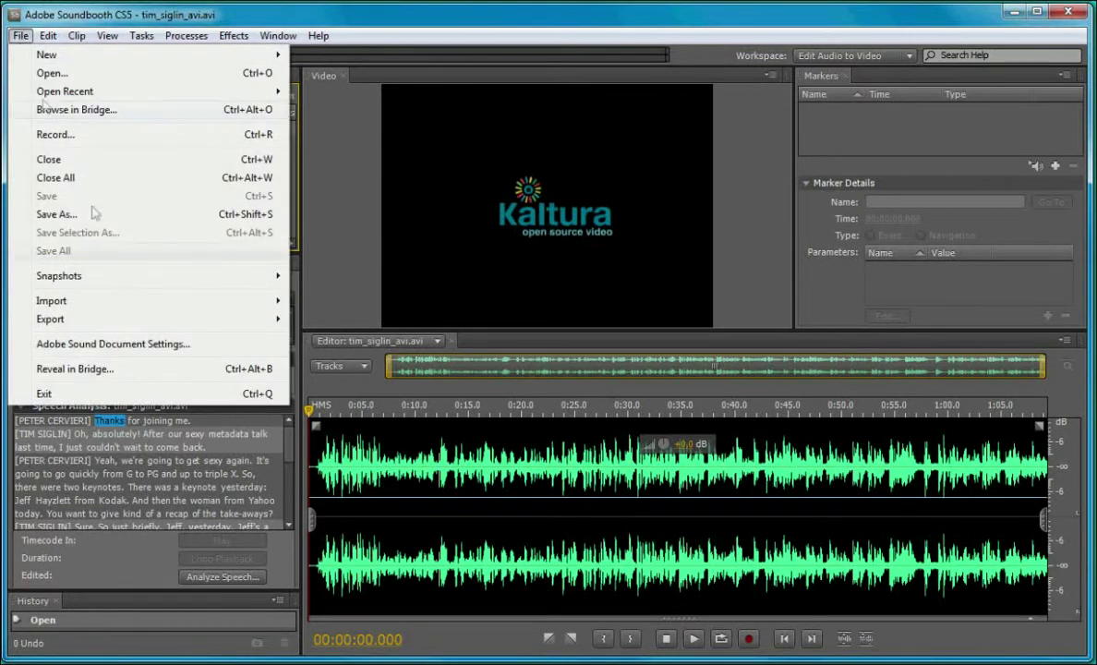
mouse_move(236, 305)
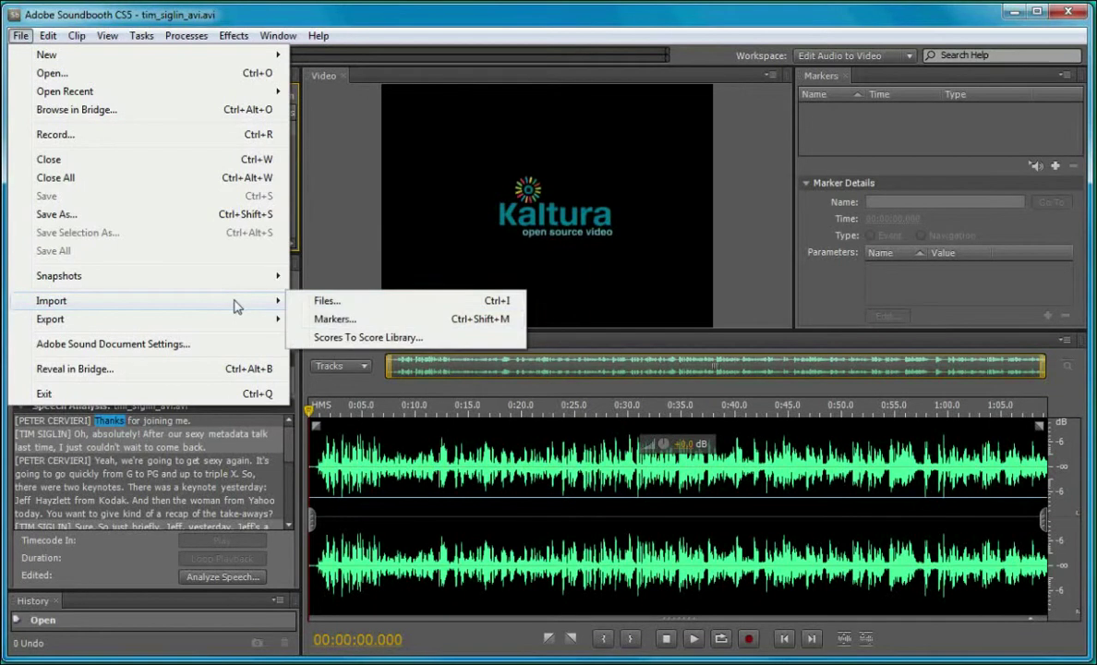
left_click(319, 323)
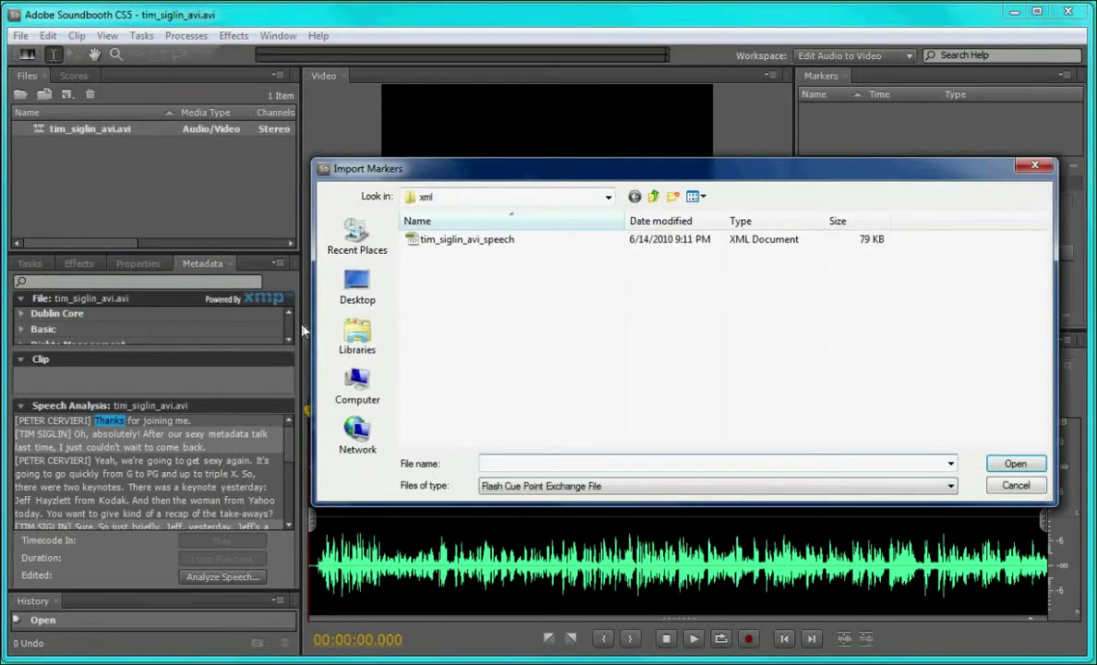
left_click(467, 242)
left_click(1015, 463)
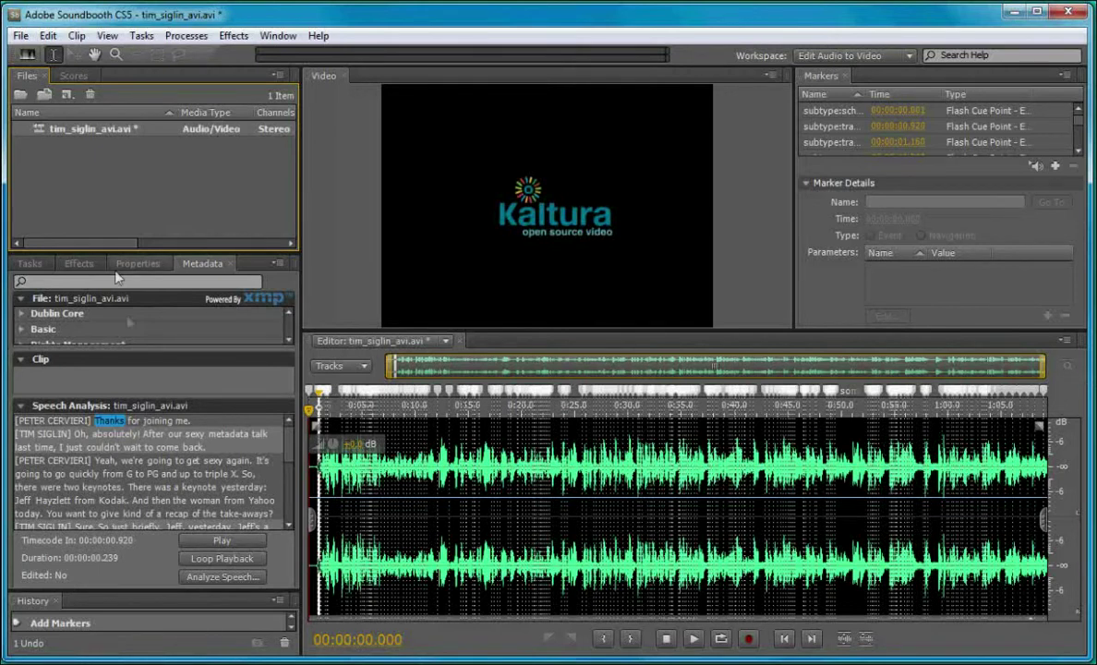
Save the clip as FLV | F4V format into a new 'flv' folder on drive D.
left_click(20, 35)
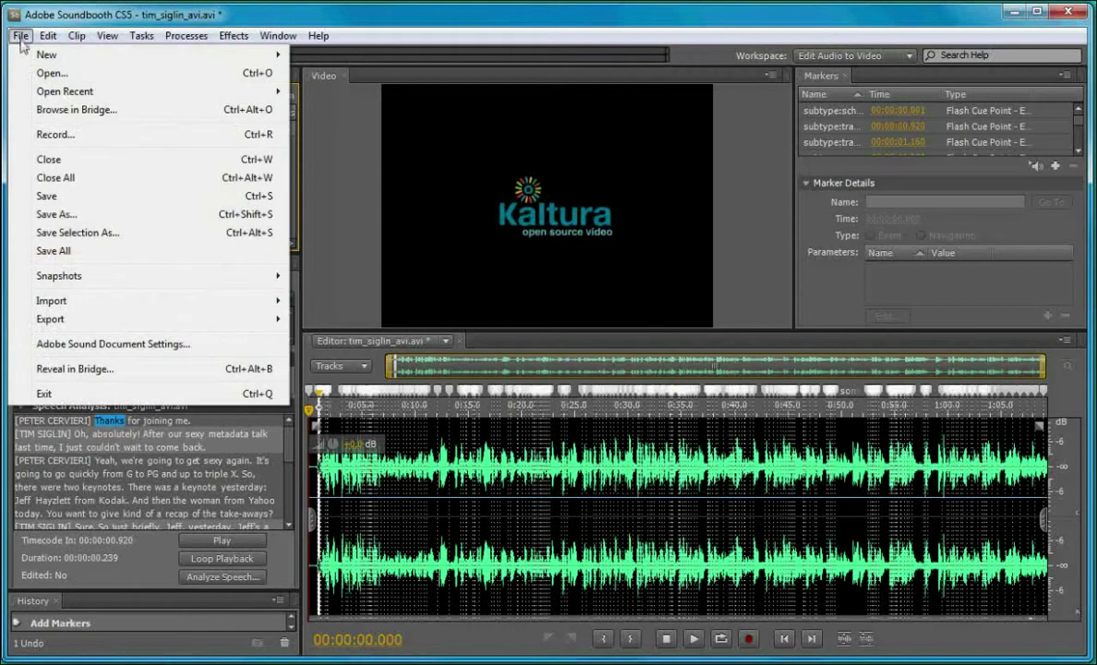
left_click(57, 214)
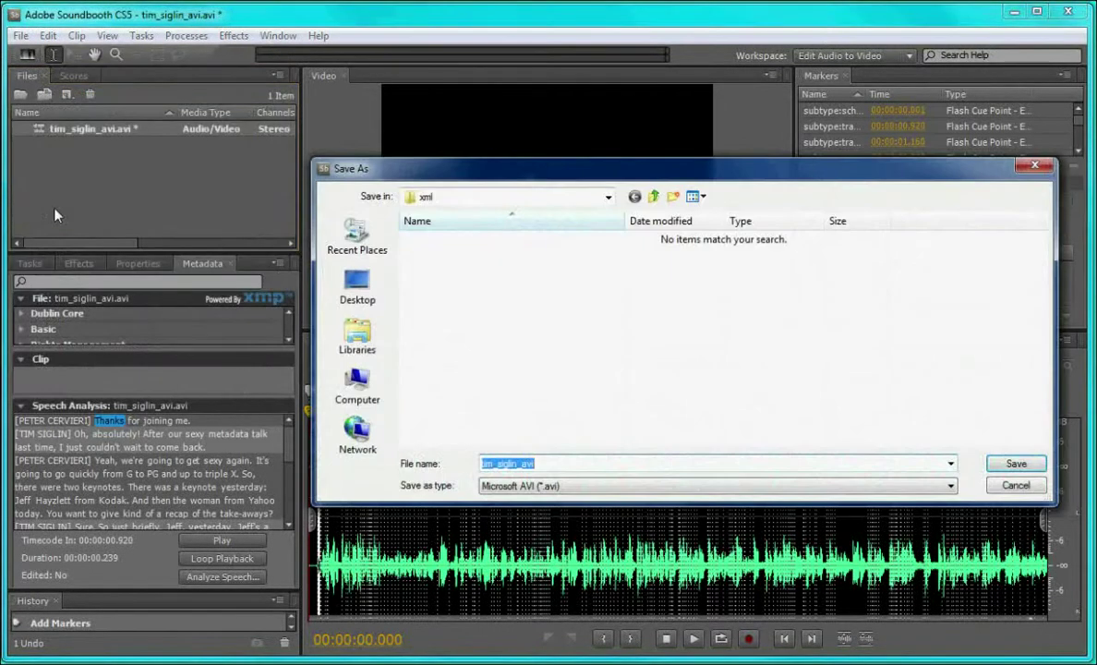
left_click(951, 489)
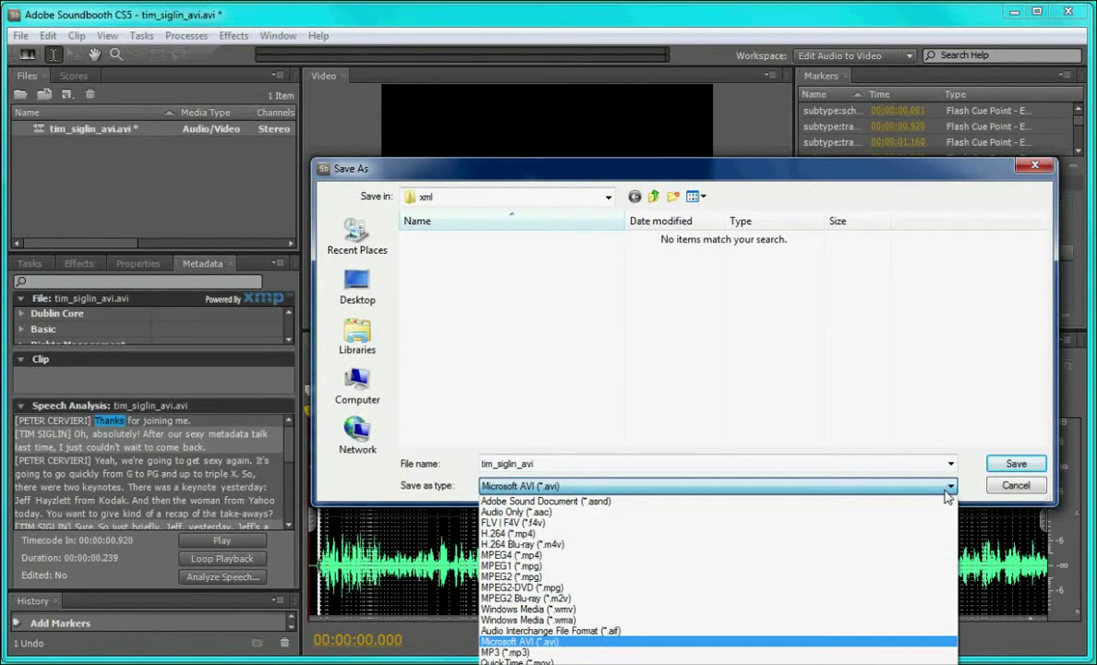
left_click(540, 523)
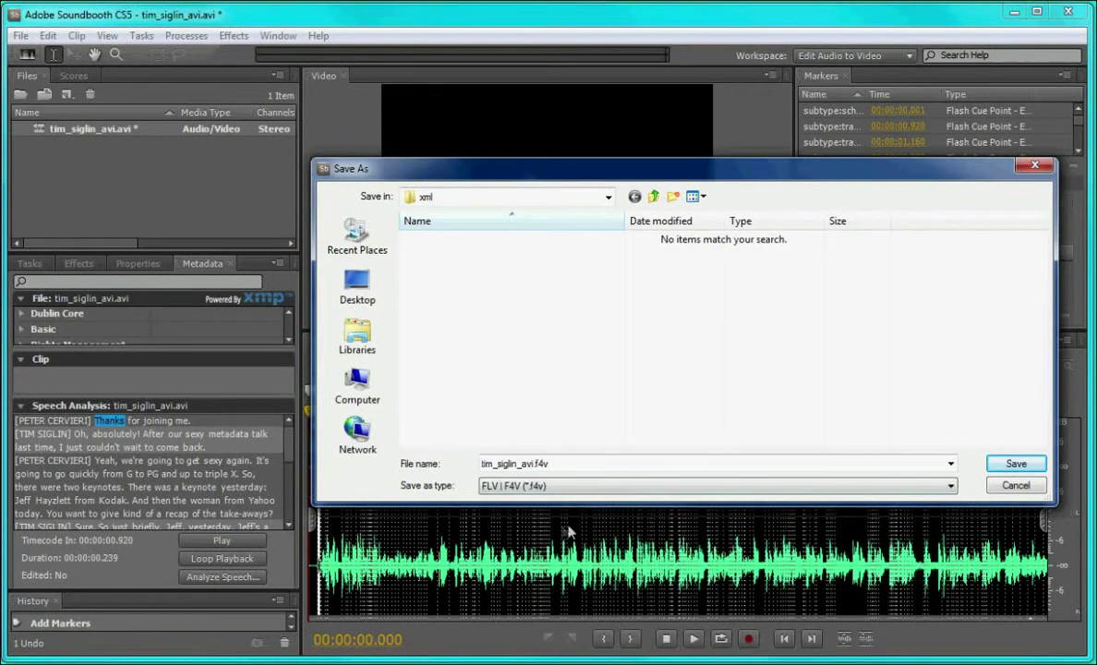
left_click(674, 196)
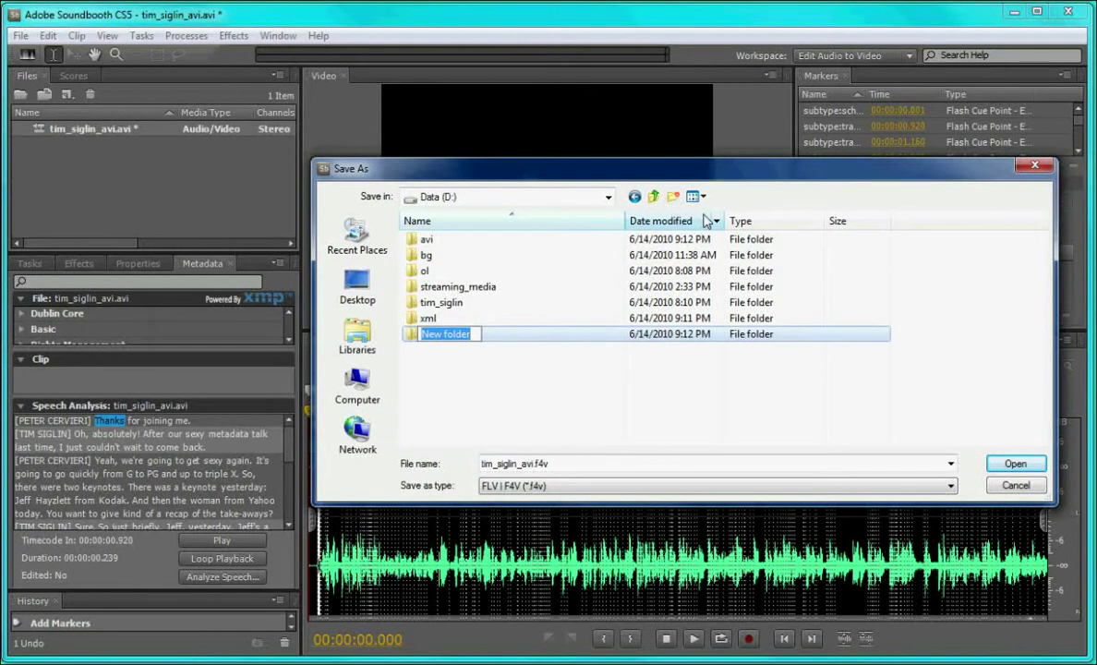
type("flv")
key("Return")
key("Return")
left_click_drag(645, 173, 533, 71)
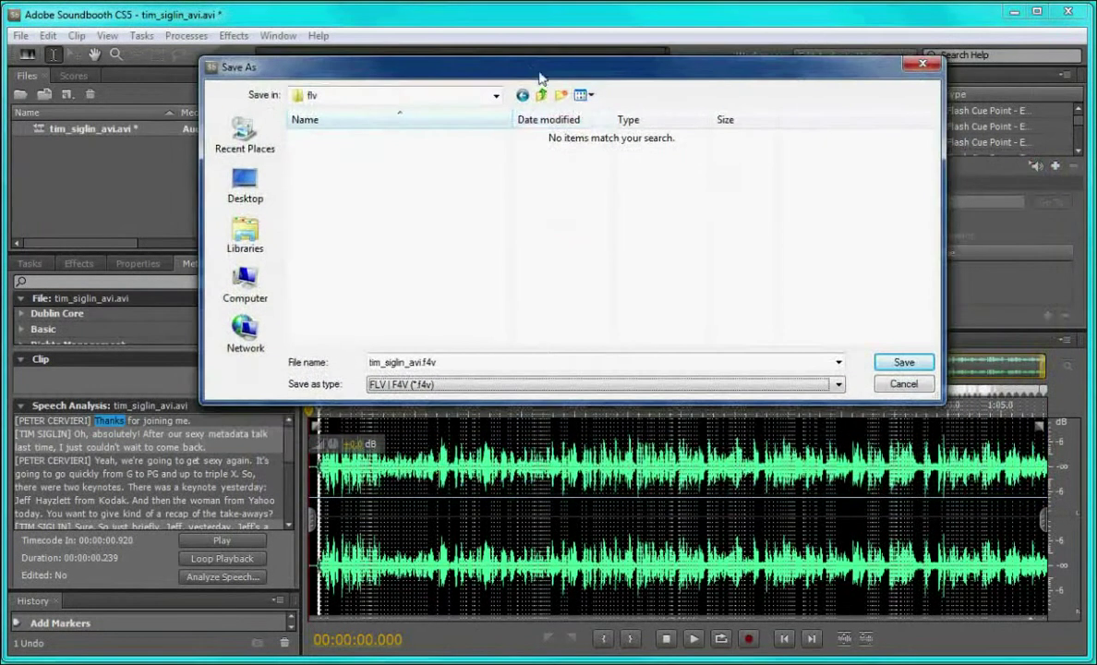
left_click(900, 361)
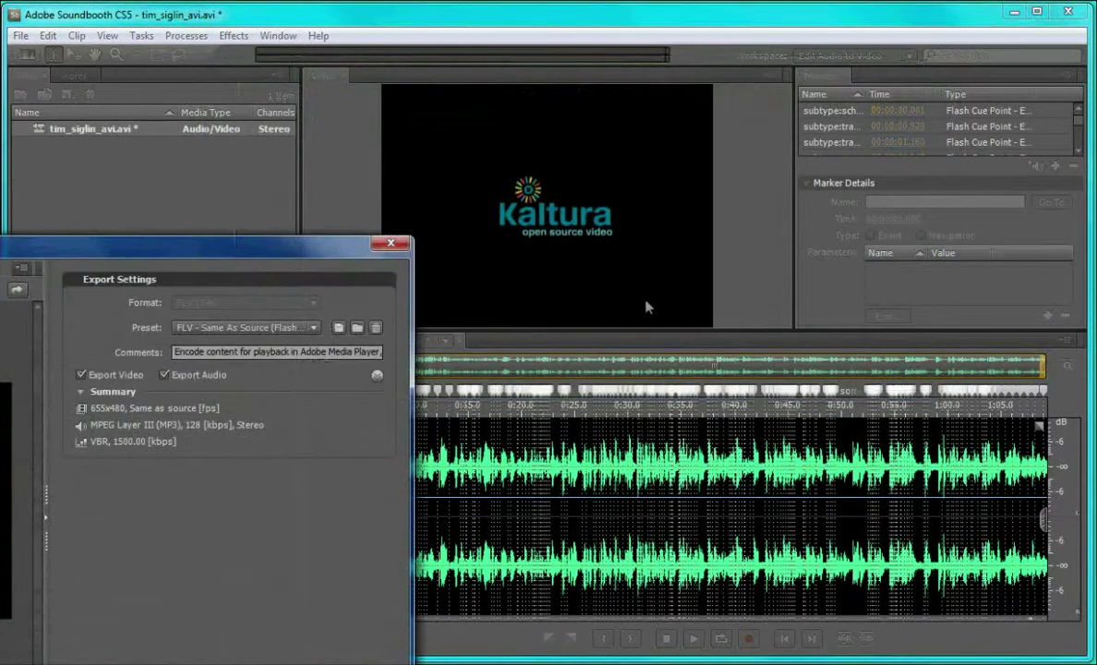
Keep the FLV - Same As Source (Flash 8 and Higher) preset and confirm the export.
left_click_drag(22, 248, 602, 57)
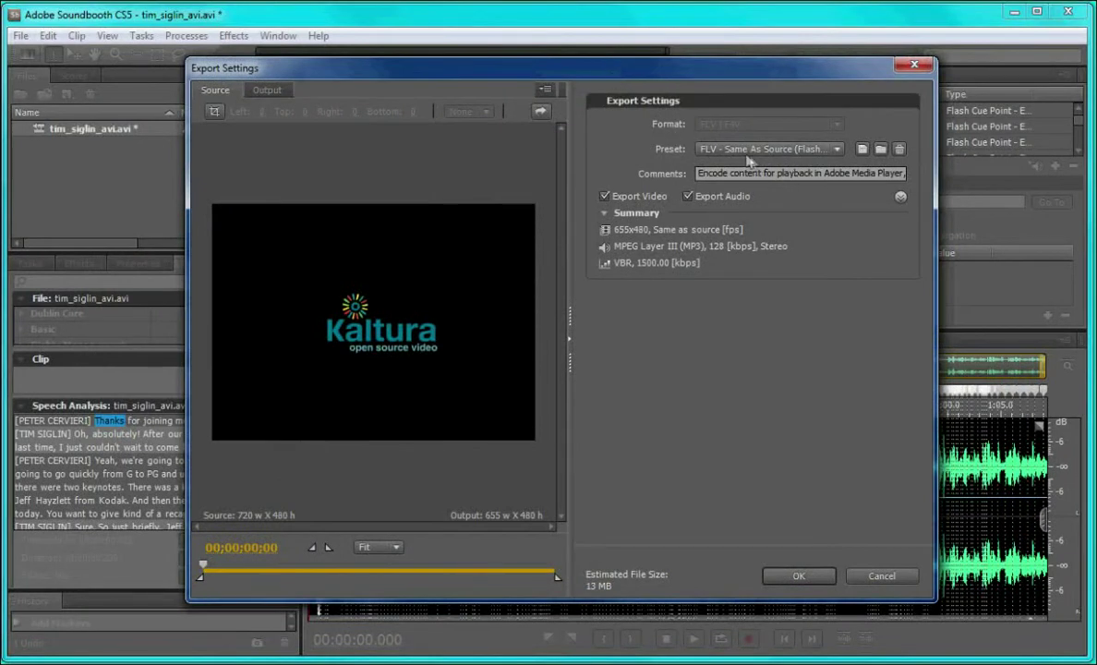
left_click(838, 151)
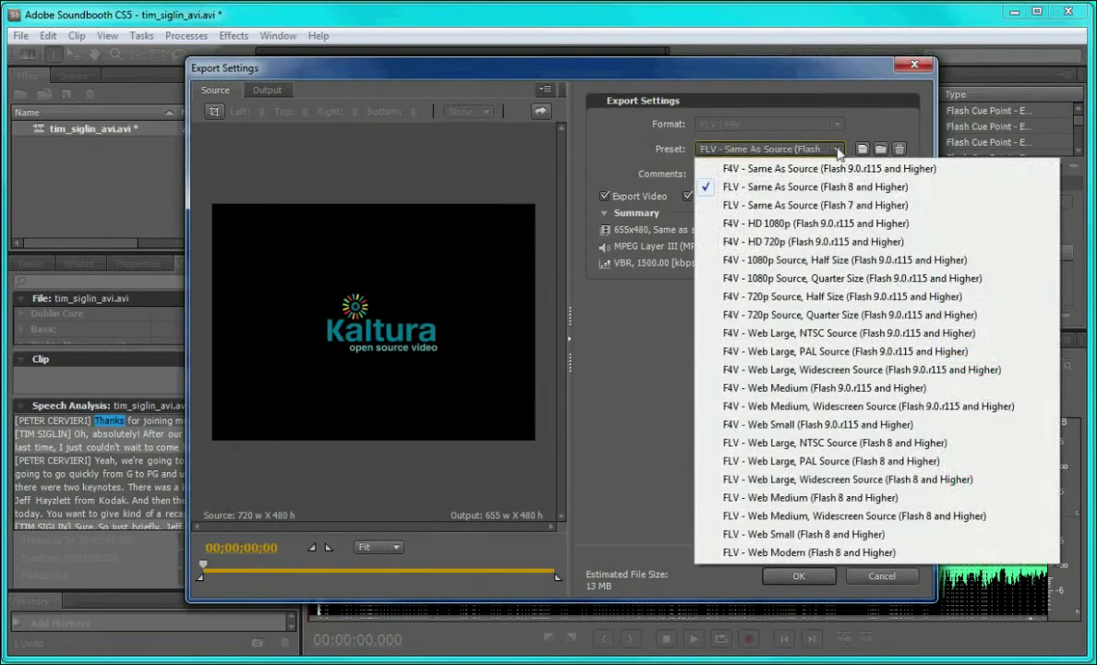
left_click(765, 187)
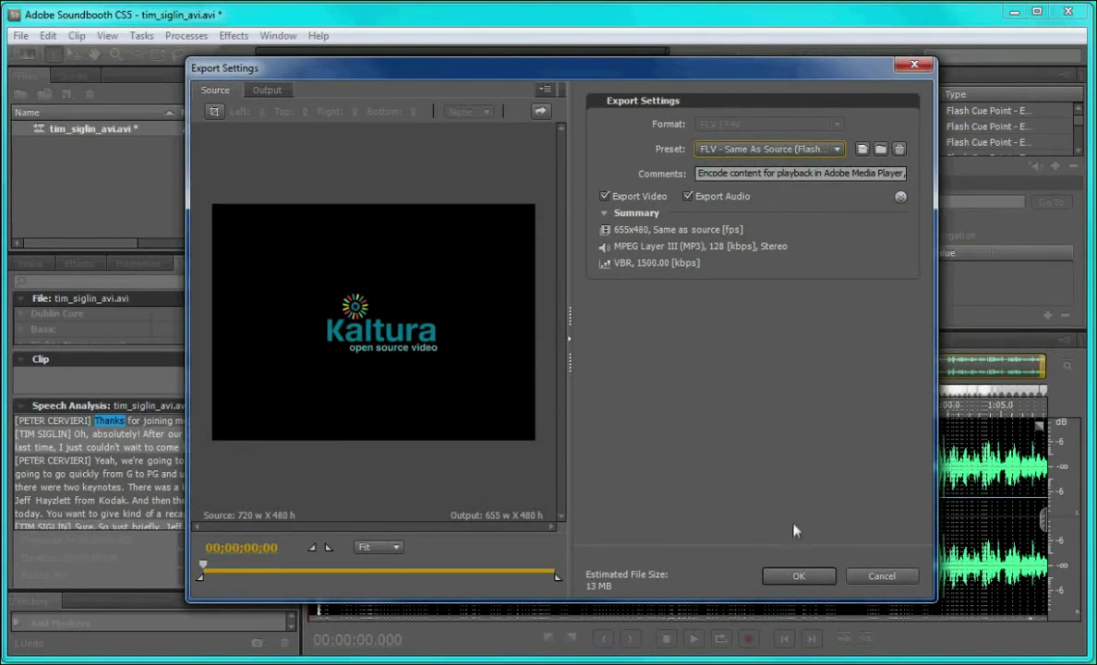
left_click(798, 576)
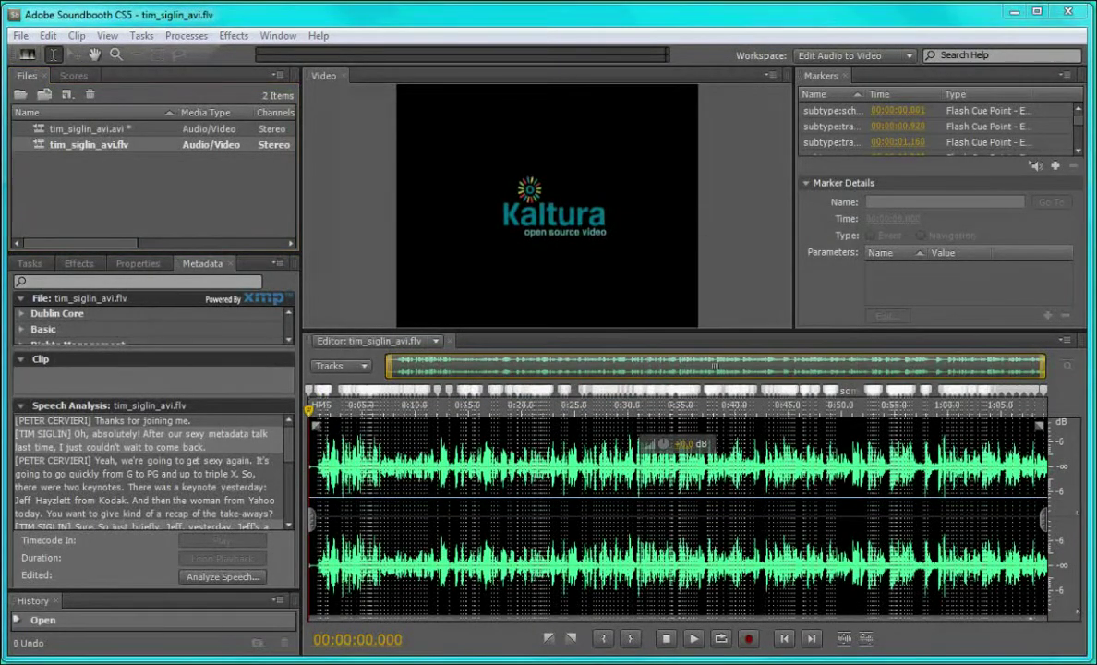
Verify the FLV in D:\flv, then quit Soundbooth answering No To All to saving.
key("alt+Tab")
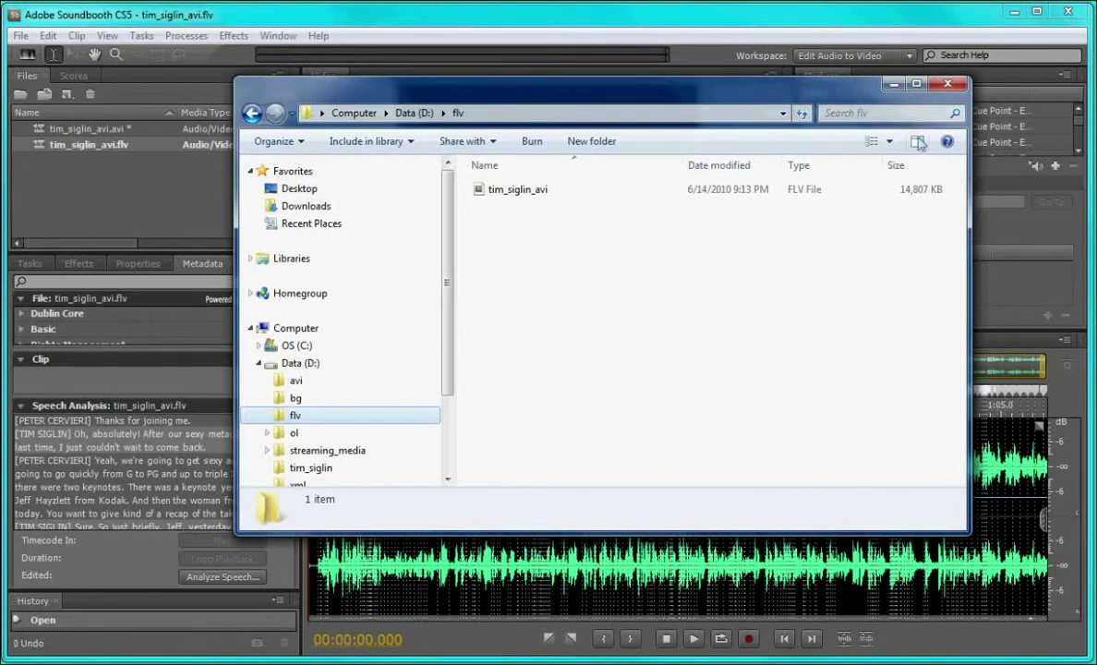
left_click(892, 86)
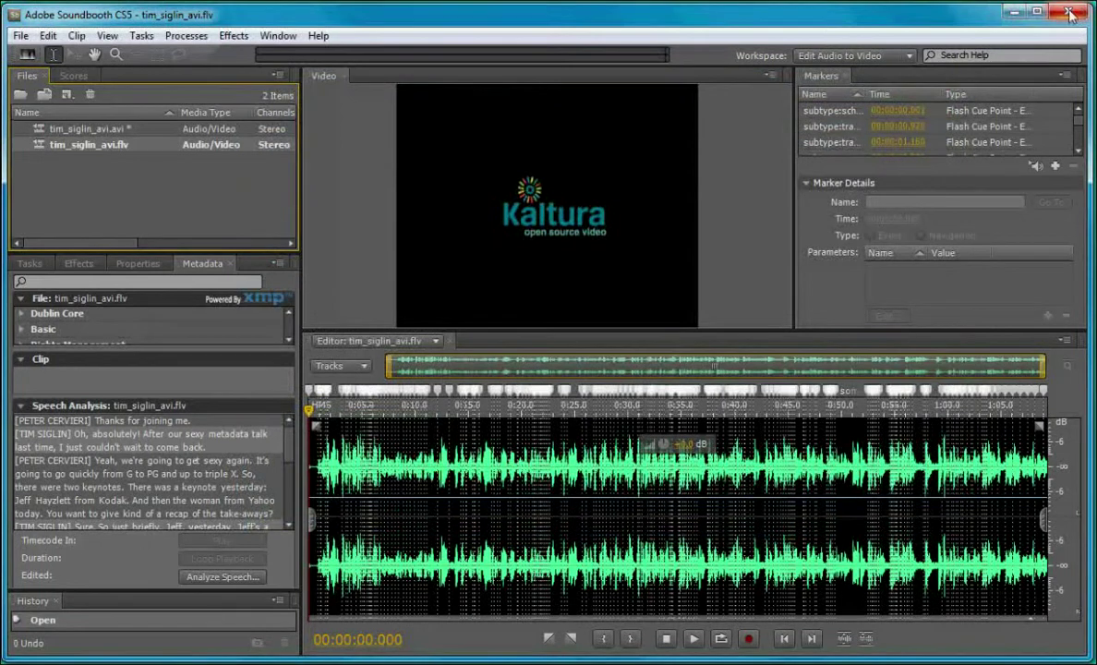
key("ctrl+q")
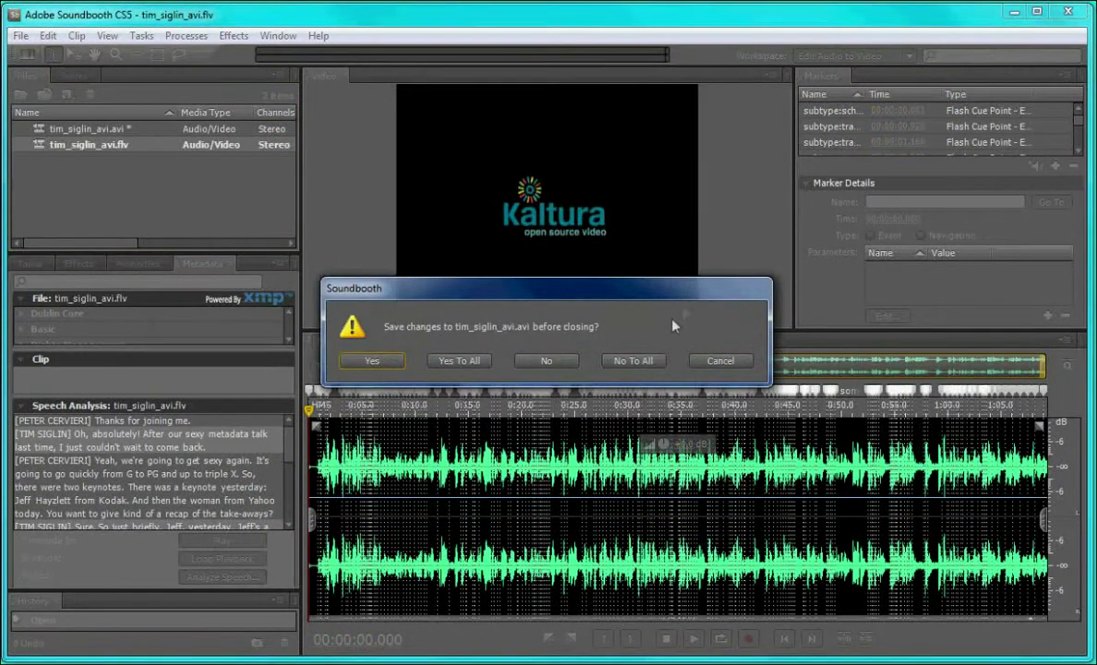
left_click(634, 362)
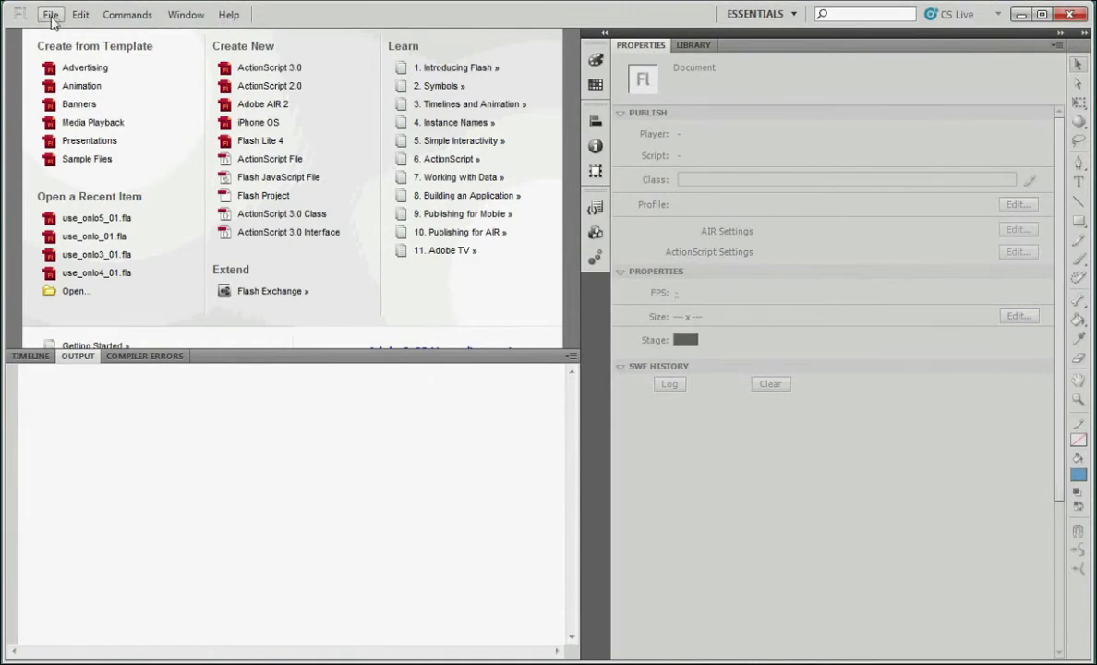
Create a new ActionScript 3.0 document and show the Library and Components panels.
left_click(50, 15)
left_click(65, 32)
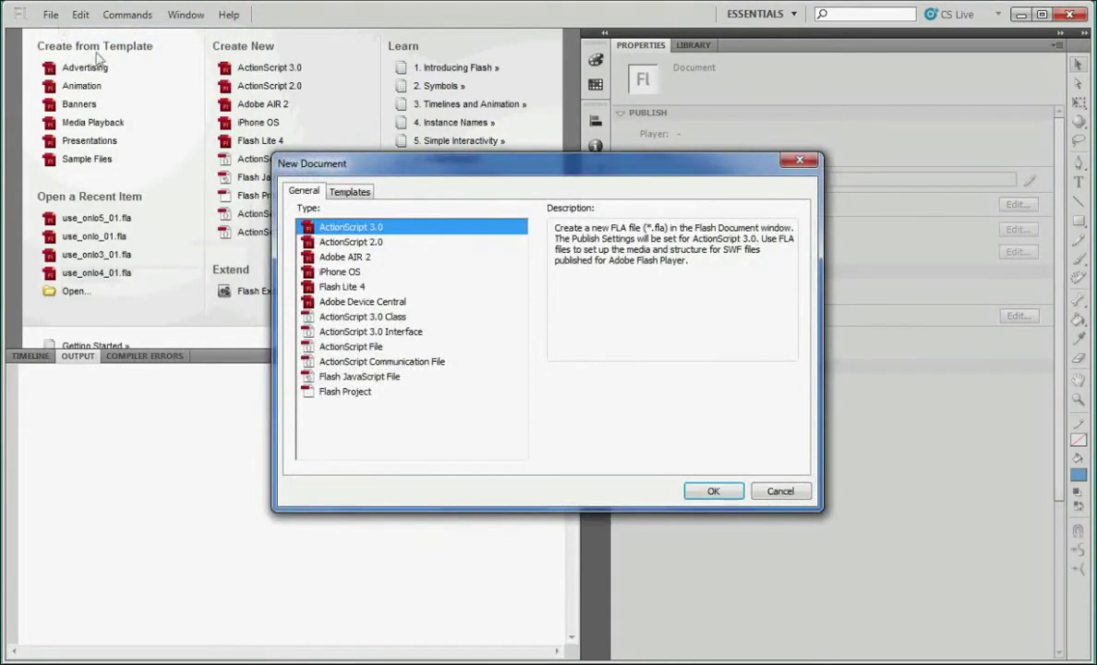
left_click(707, 492)
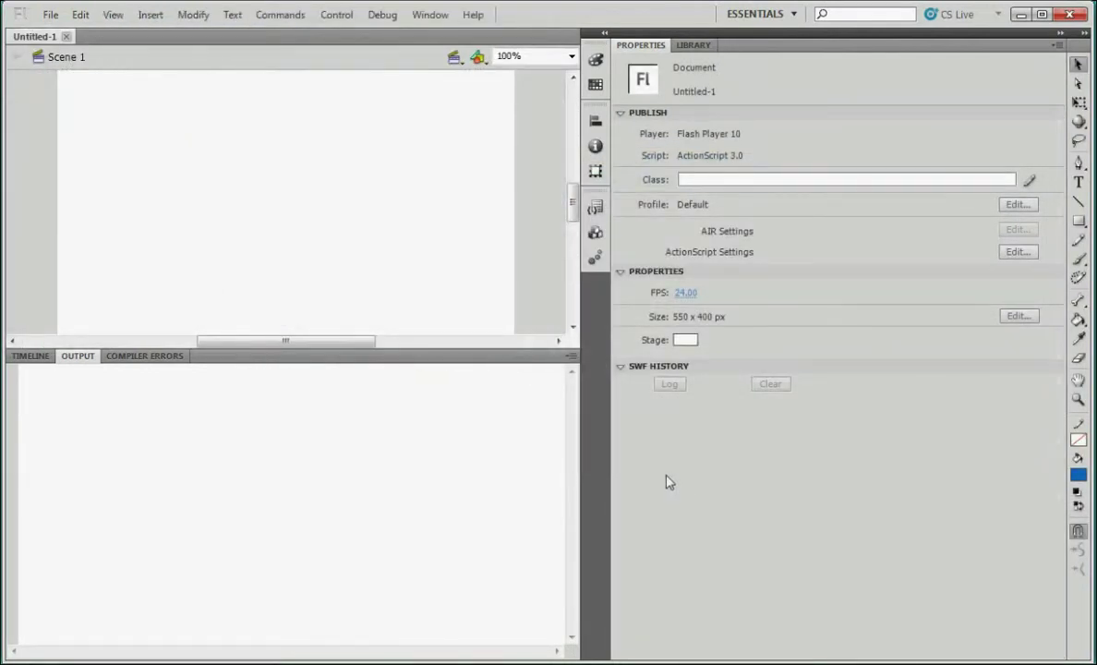
left_click(430, 14)
left_click(450, 150)
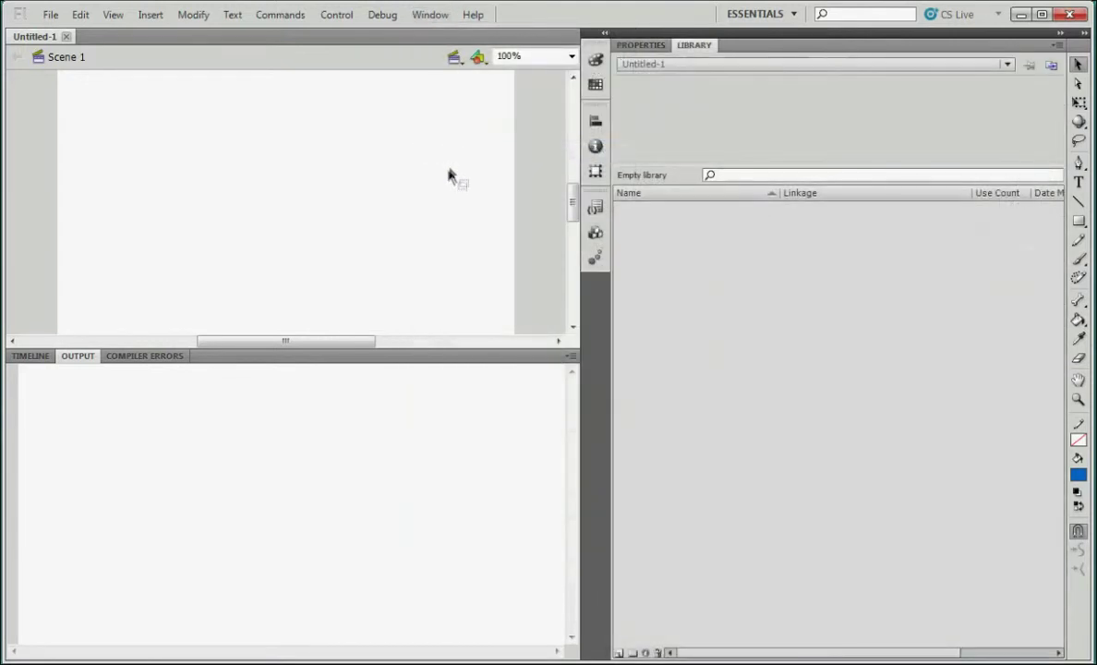
left_click(430, 15)
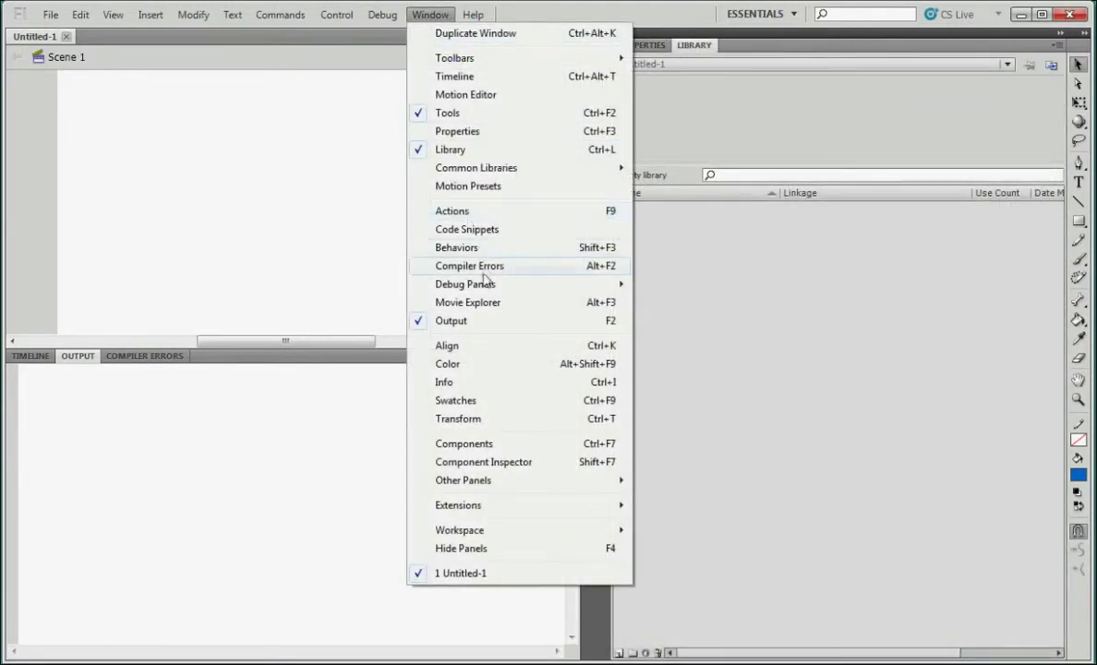
left_click(475, 445)
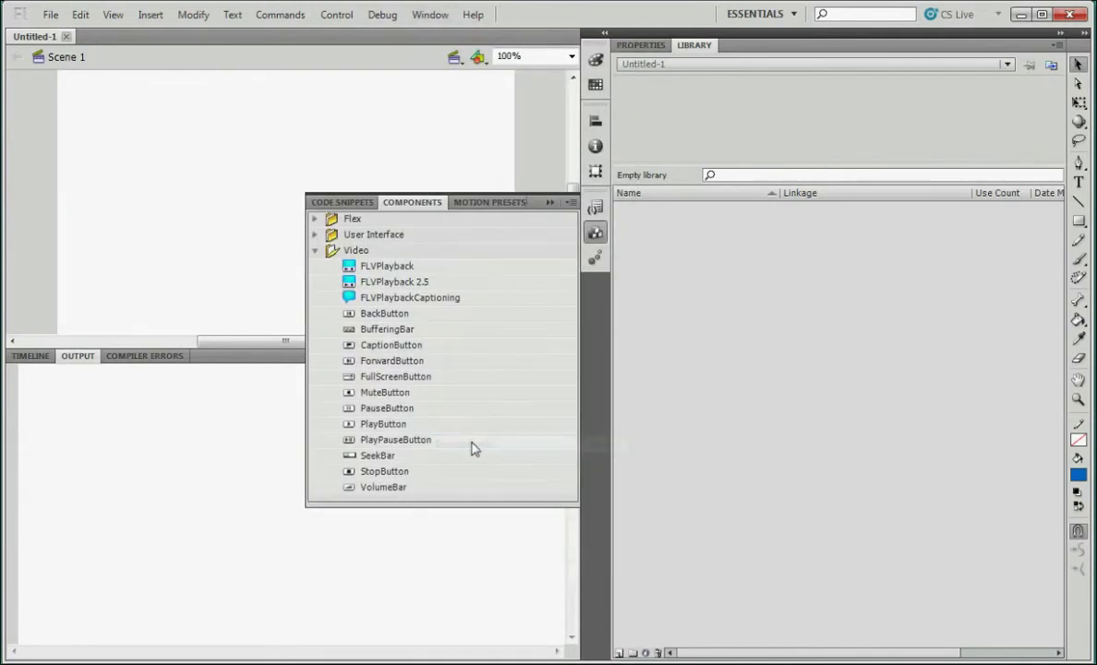
Place an FLVPlayback 2.5 player at upper left and a TextArea to its right.
left_click_drag(388, 282, 156, 181)
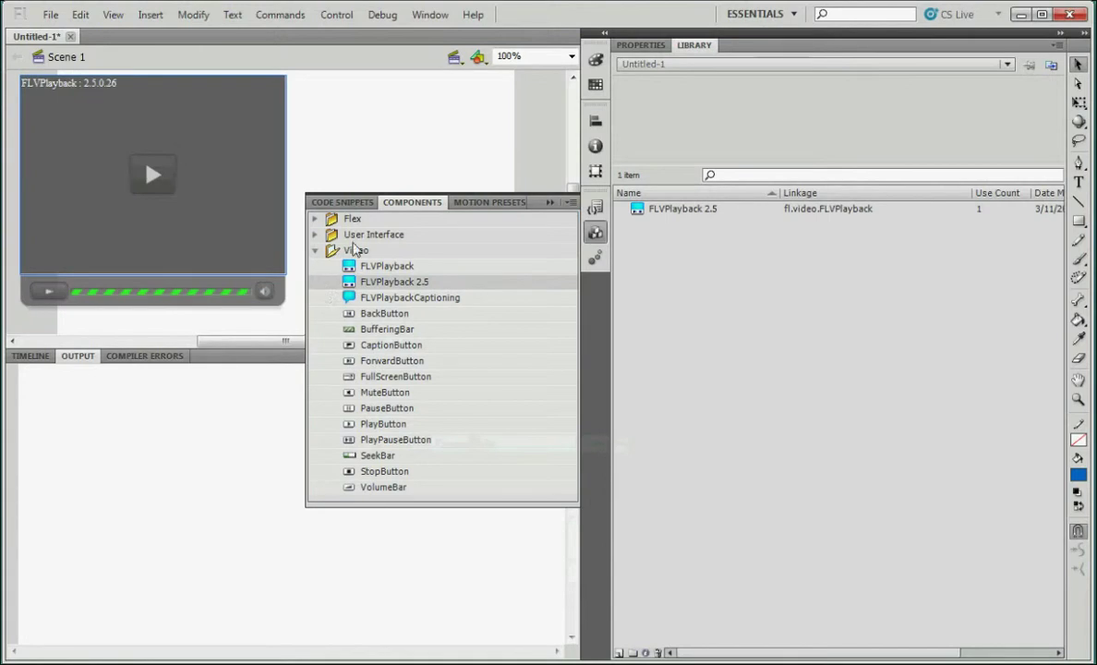
left_click(315, 251)
left_click(315, 234)
left_click_drag(370, 439, 395, 131)
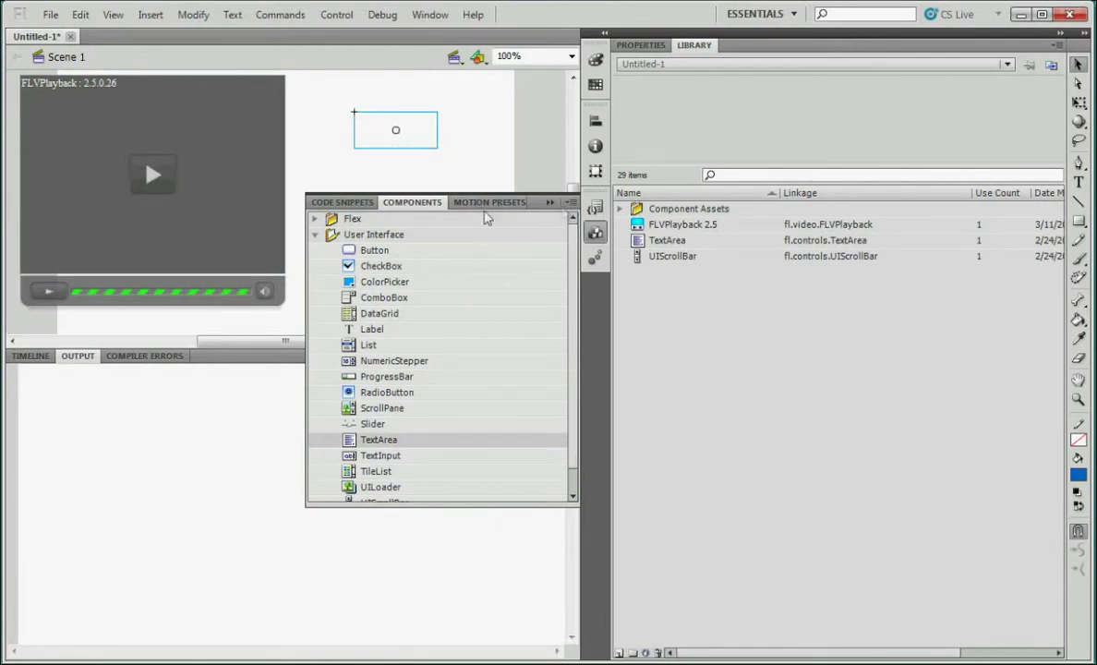
left_click(486, 177)
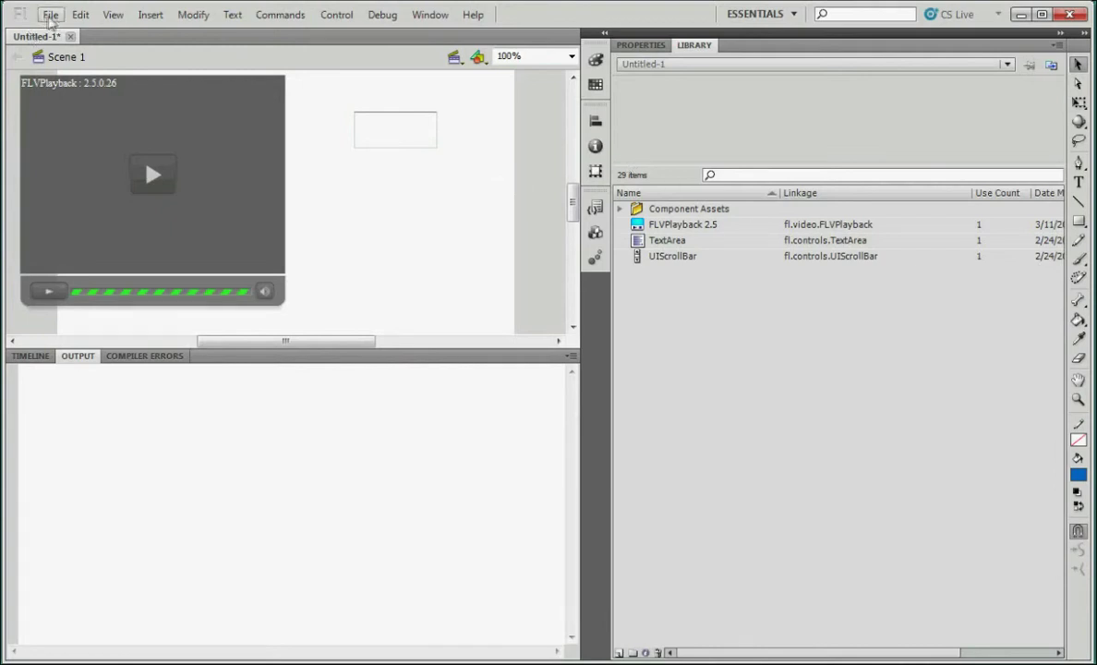
Use Save As to target D:\flv and enter tim_siglin as the document name.
left_click(50, 16)
left_click(97, 168)
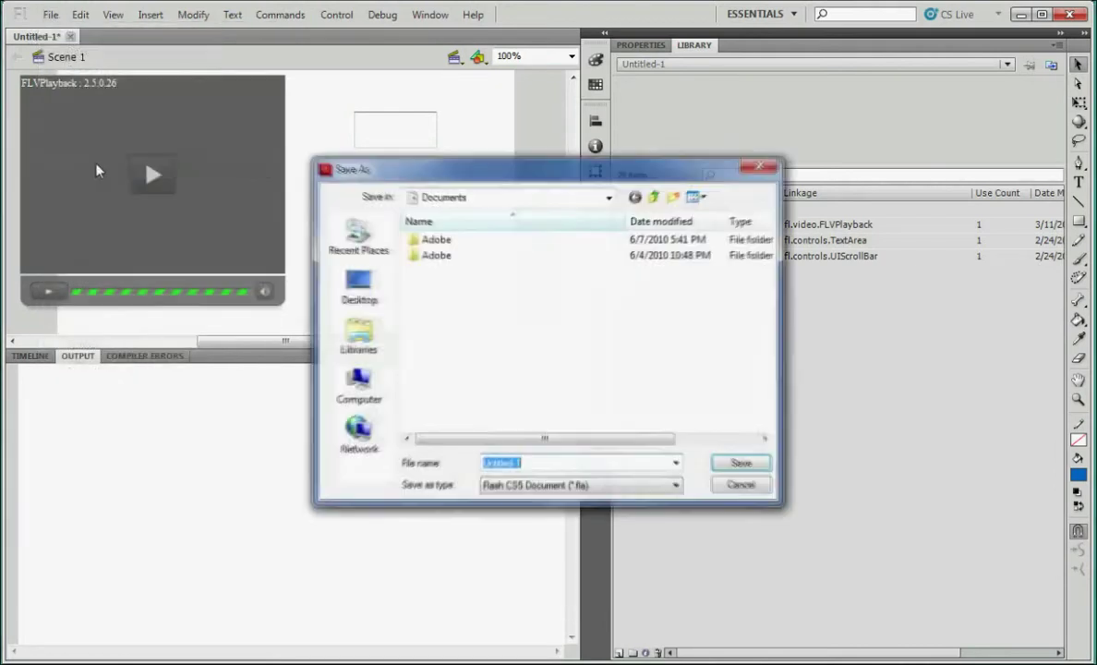
left_click(608, 197)
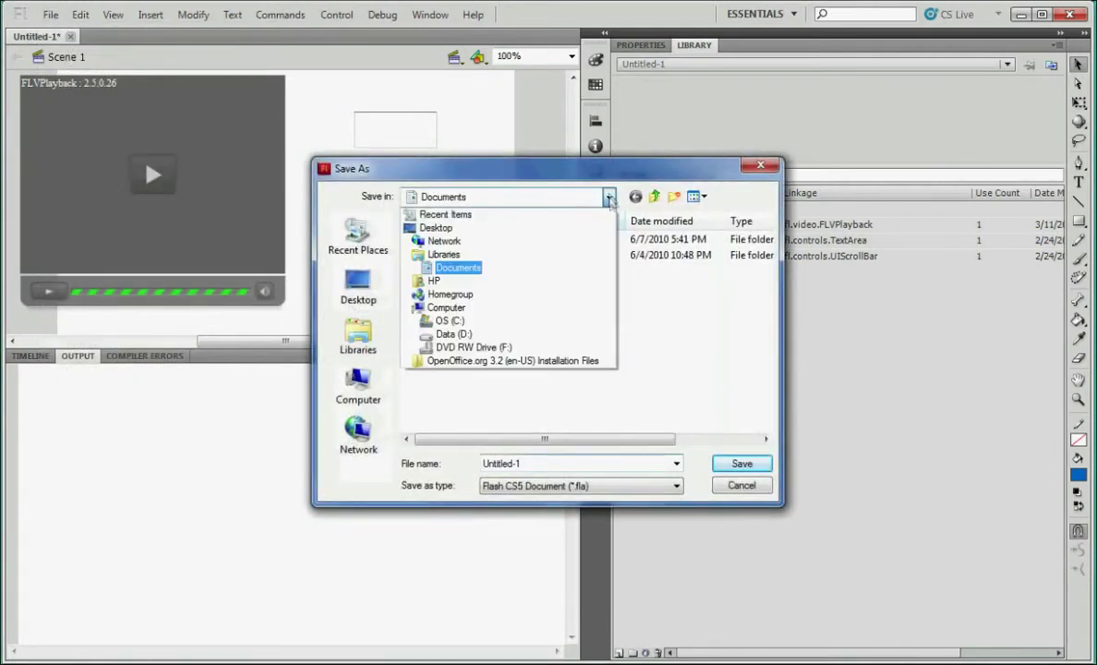
left_click(441, 332)
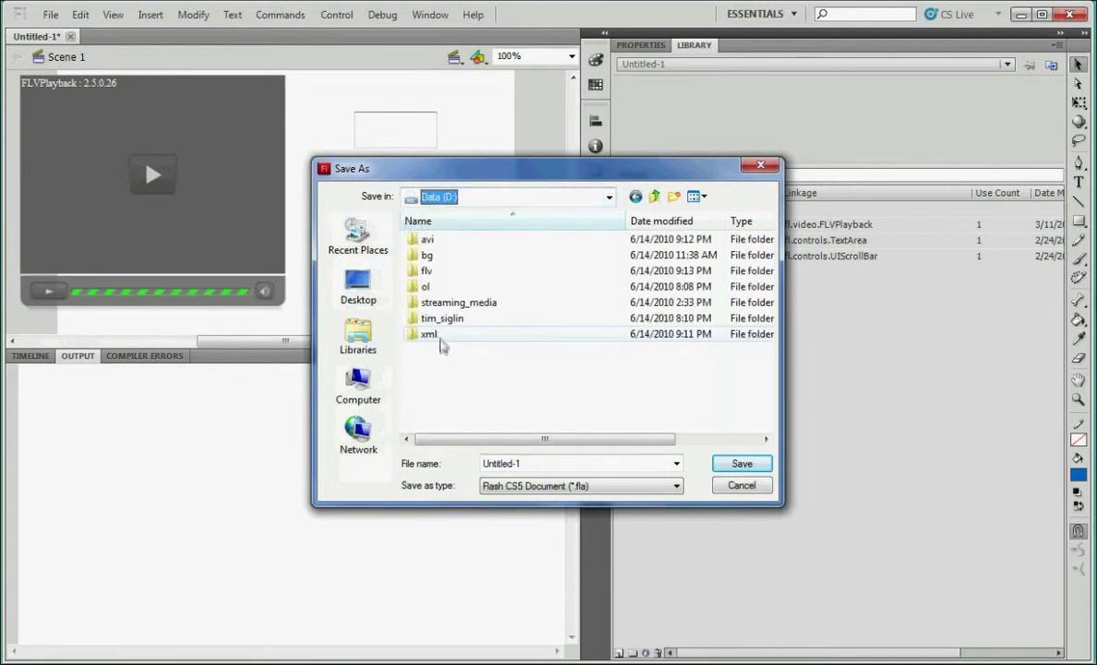
double_click(425, 270)
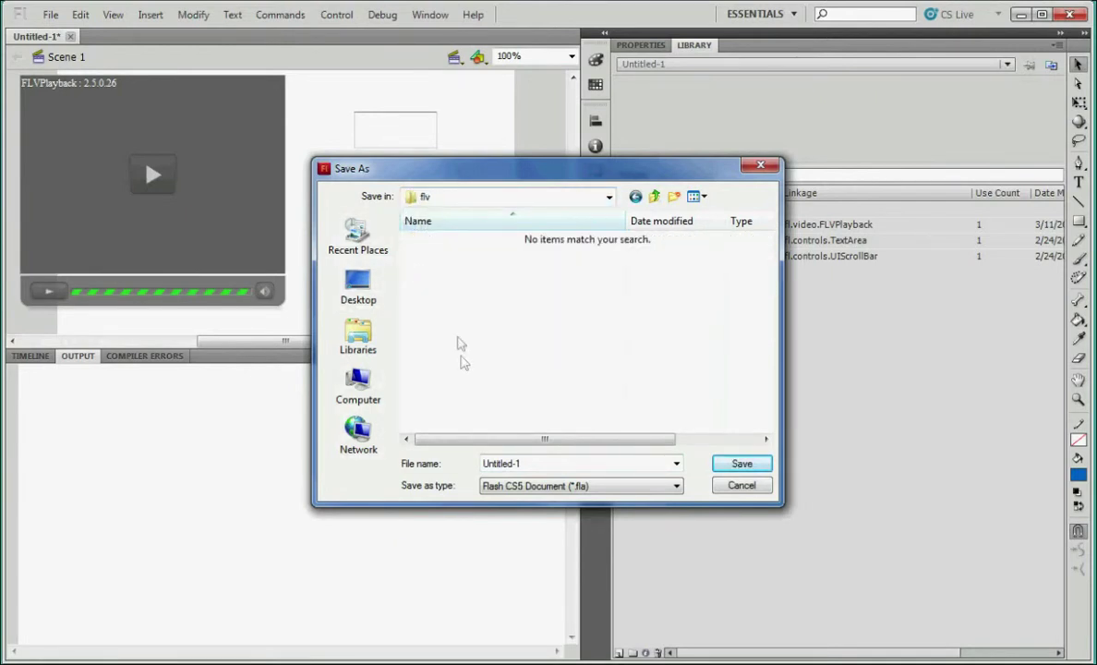
left_click(543, 463)
type("tim_siglin")
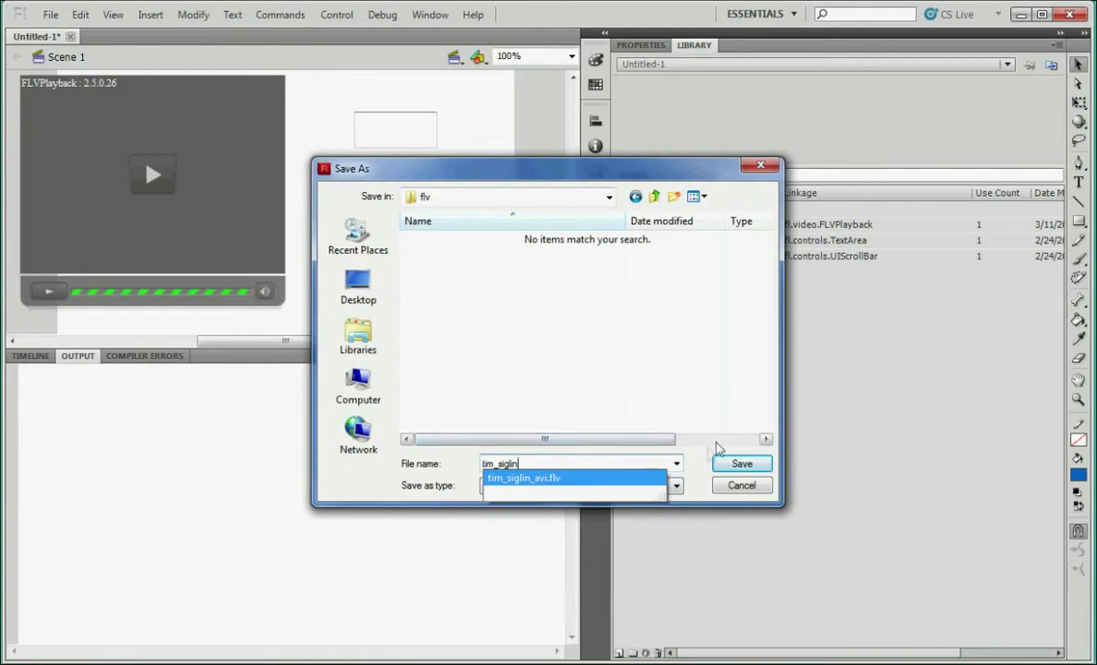
left_click(693, 459)
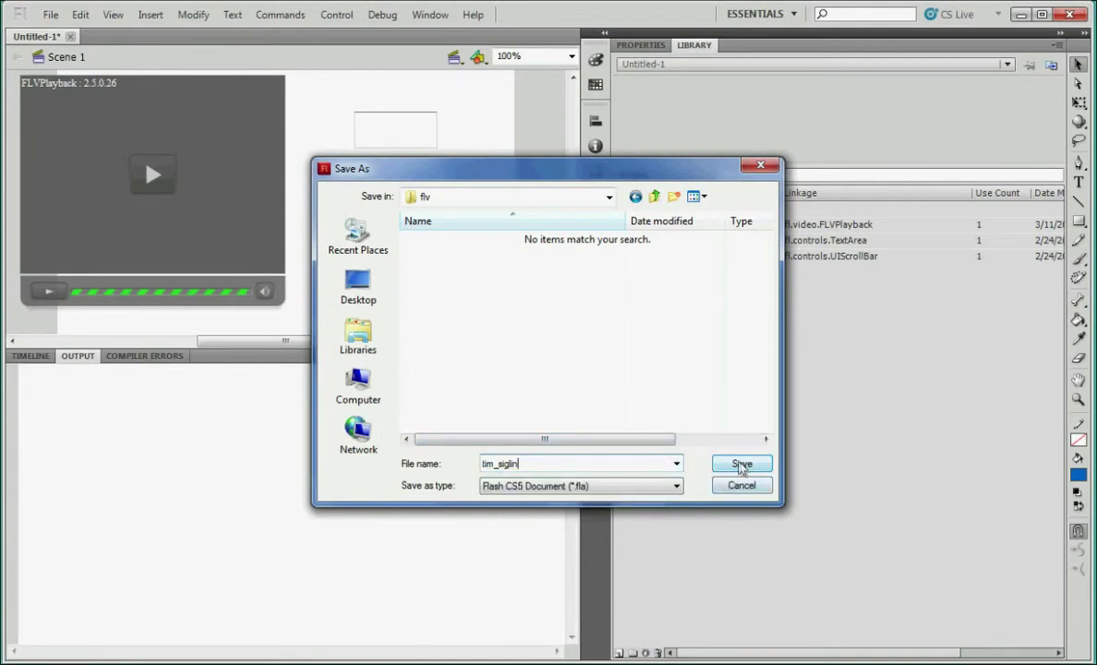
Save the document as tim_siglin and check the saved file in the flv folder.
left_click(741, 464)
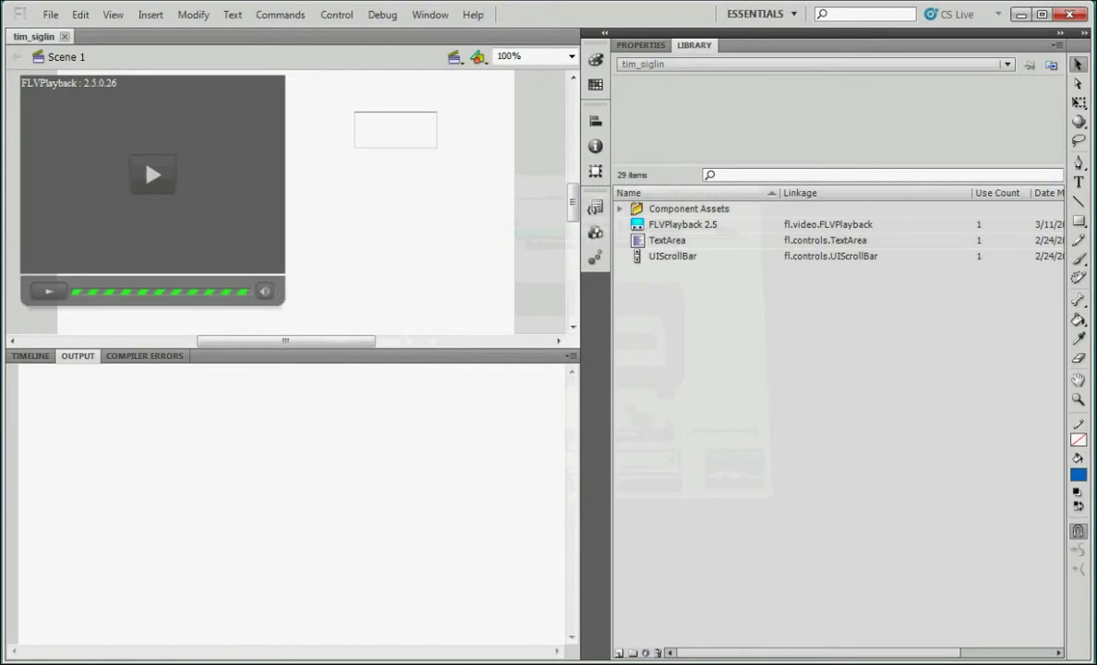
key("alt+Tab")
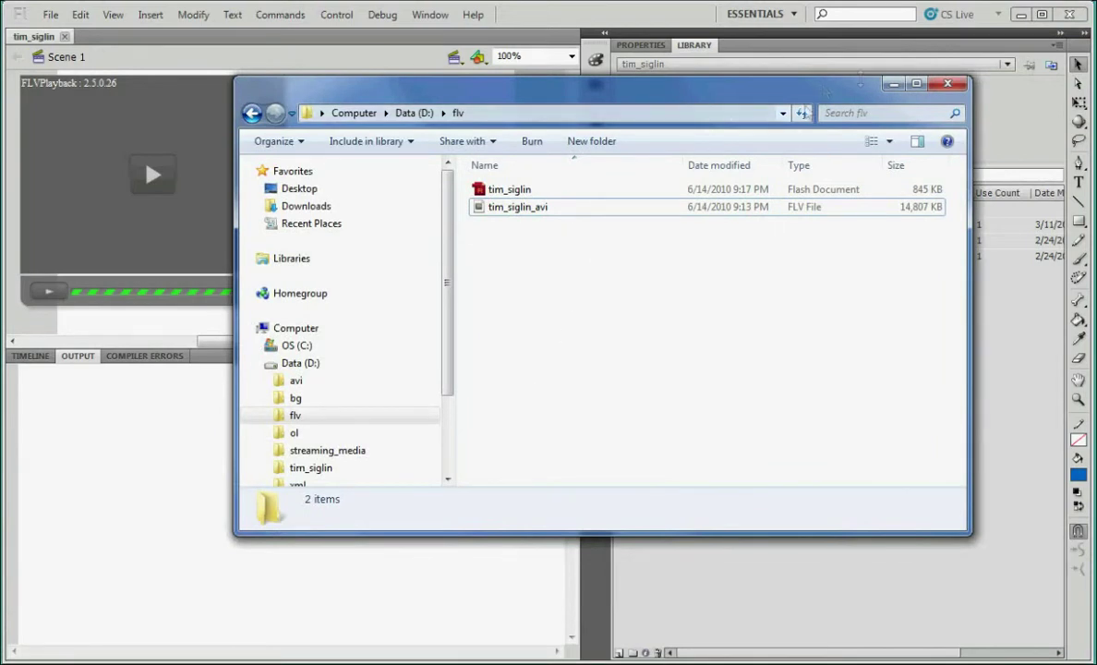
left_click(893, 84)
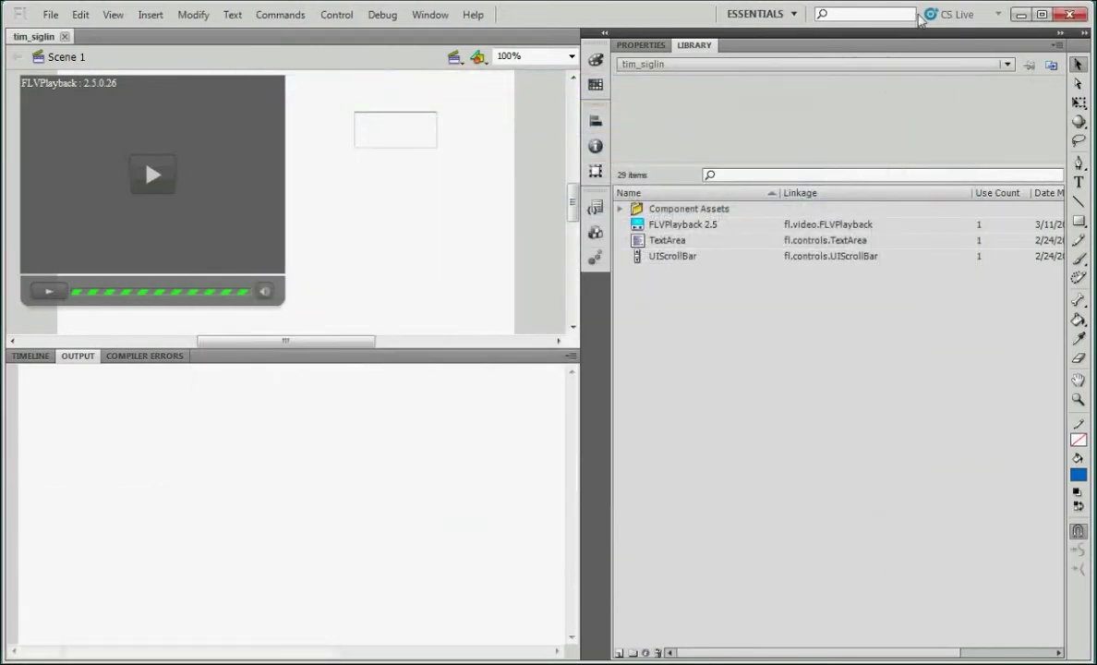
Test the movie, then check the published SWF and skin files in the flv folder.
key("ctrl+Return")
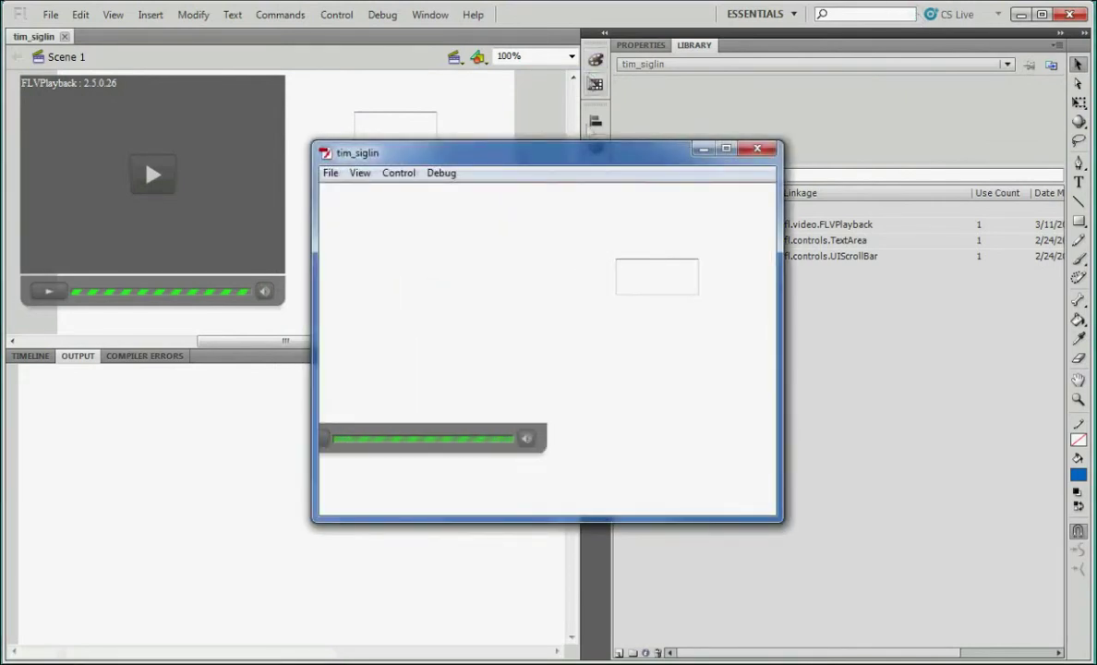
left_click(758, 150)
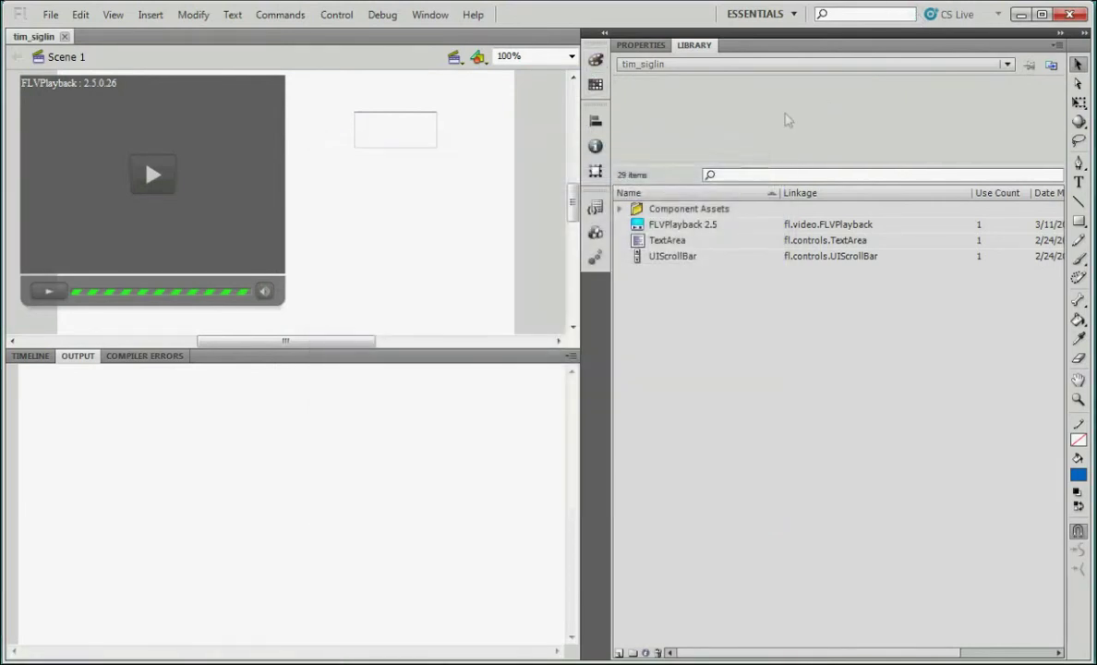
key("alt+Tab")
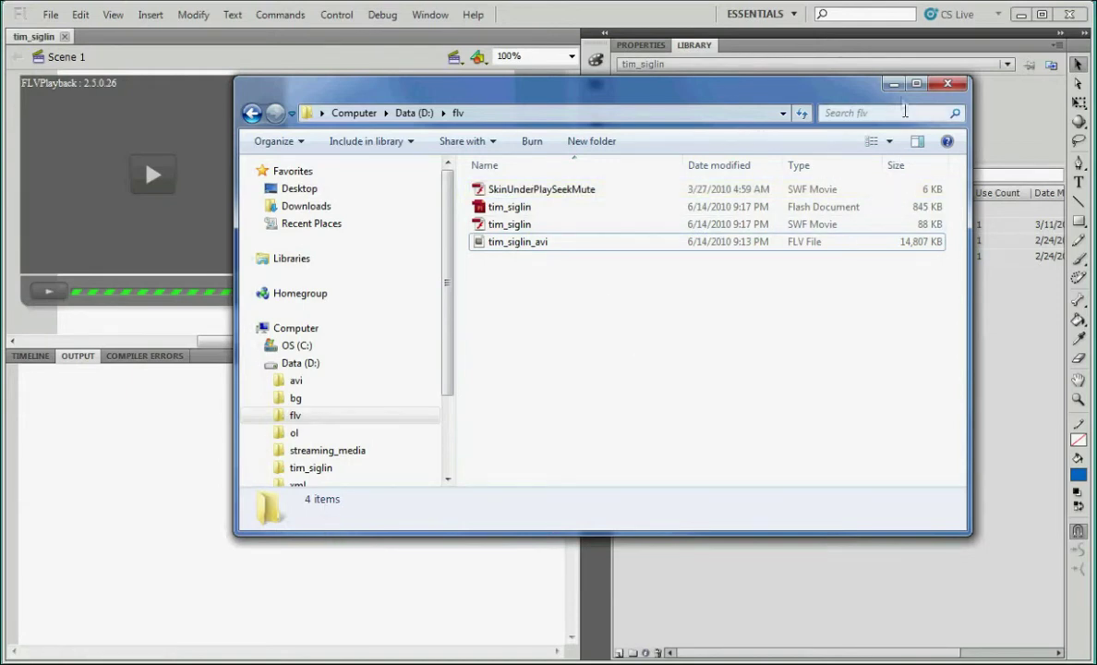
left_click(891, 84)
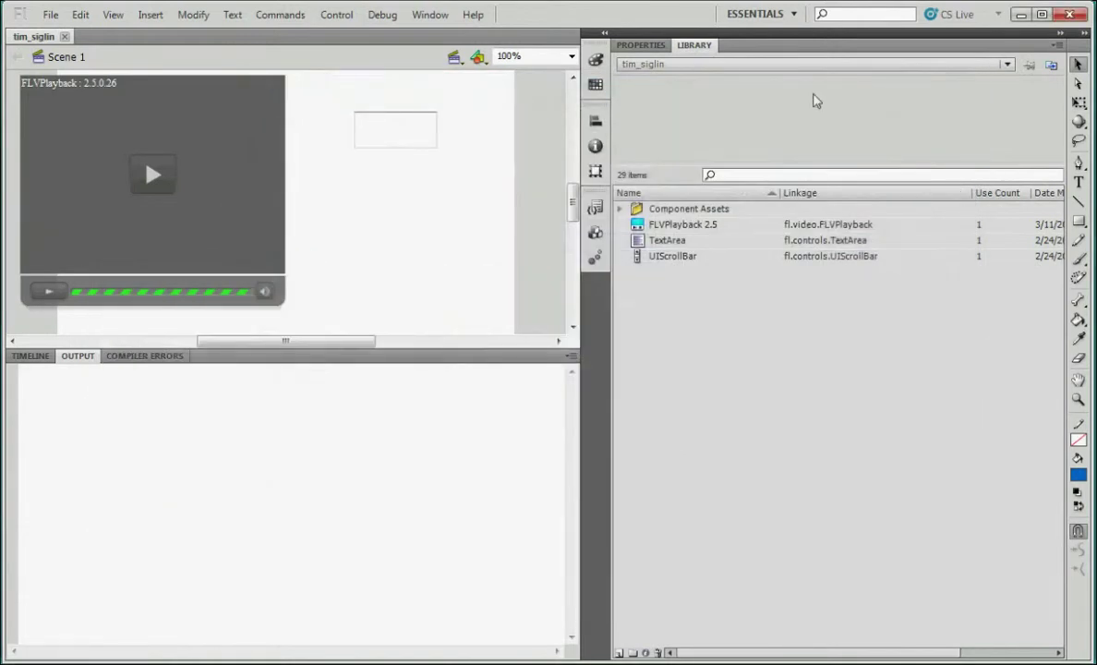
Delete the FLVPlayback video player and the TextArea from the stage.
left_click(106, 262)
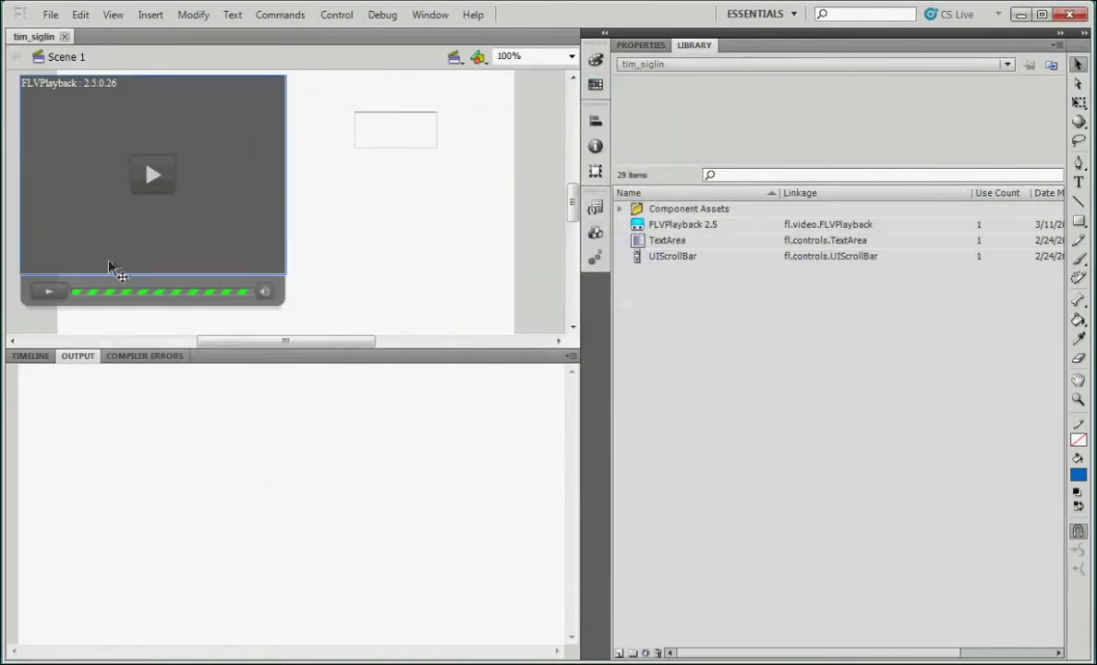
key("Delete")
left_click(386, 122)
key("Delete")
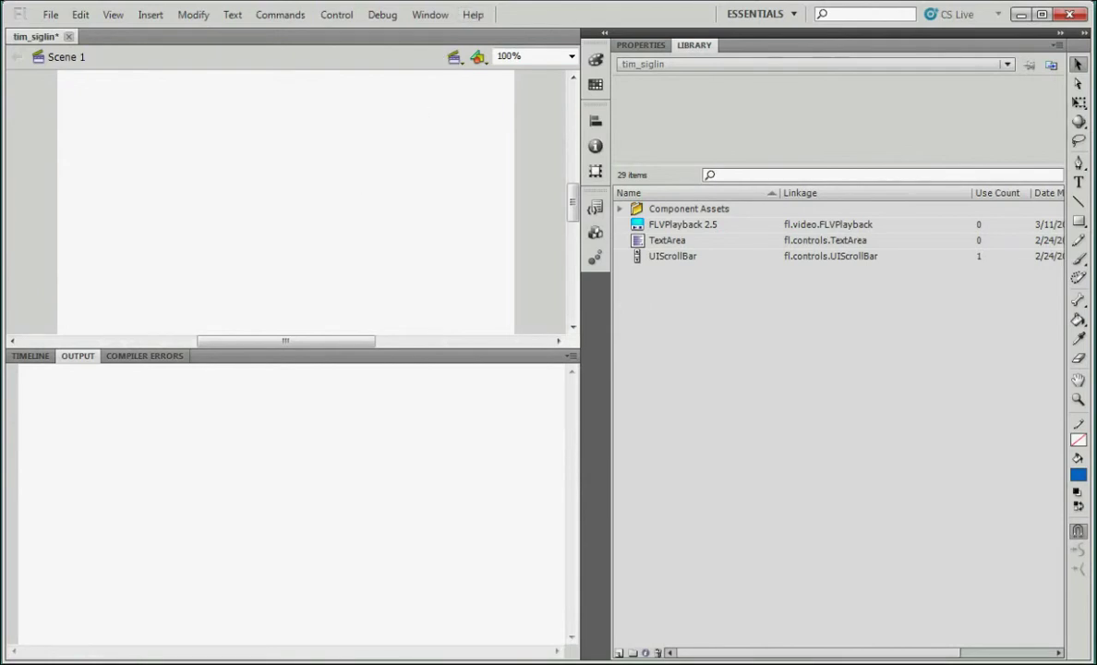
Paste all the transcript ActionScript from Notepad into frame 1 through the Actions panel.
key("alt+Tab")
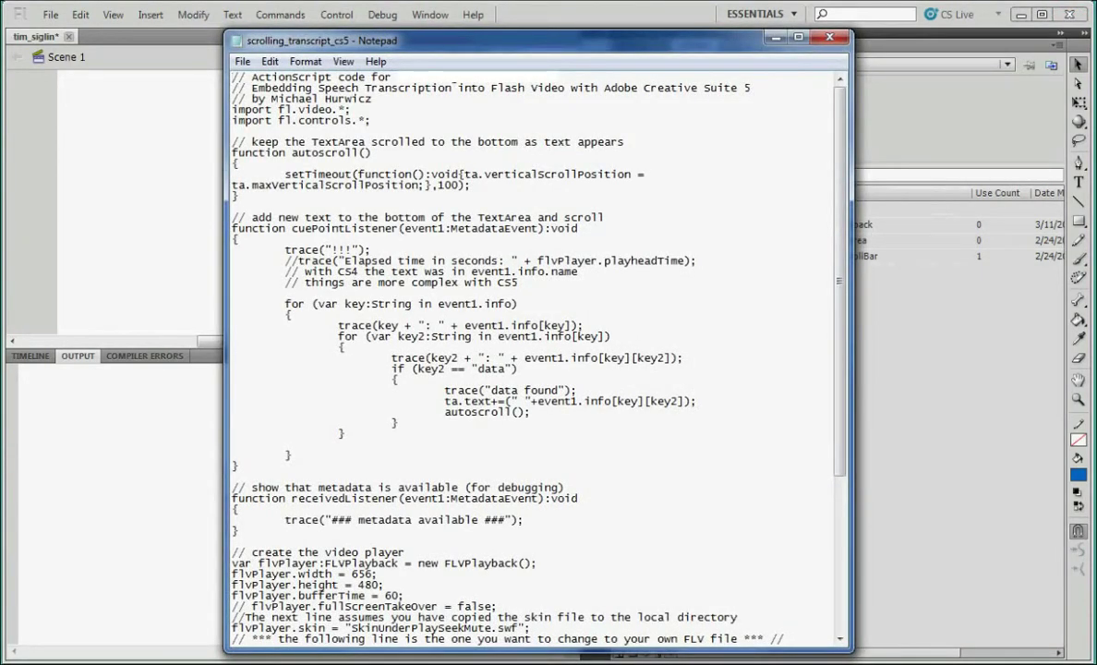
left_click(431, 15)
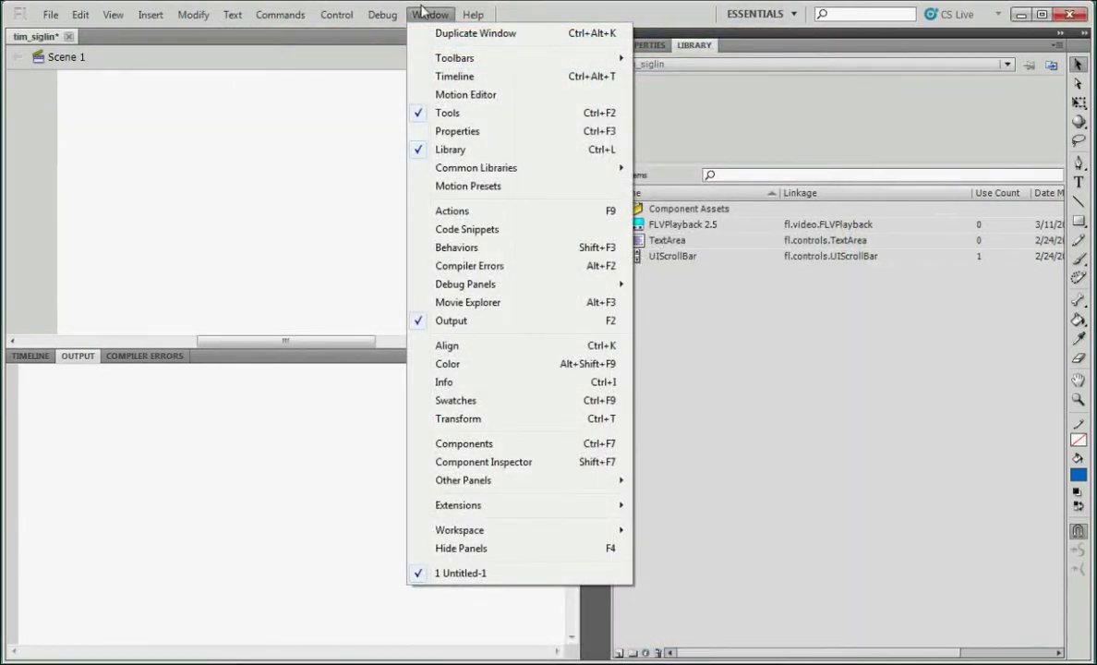
left_click(452, 211)
left_click_drag(422, 662, 438, 632)
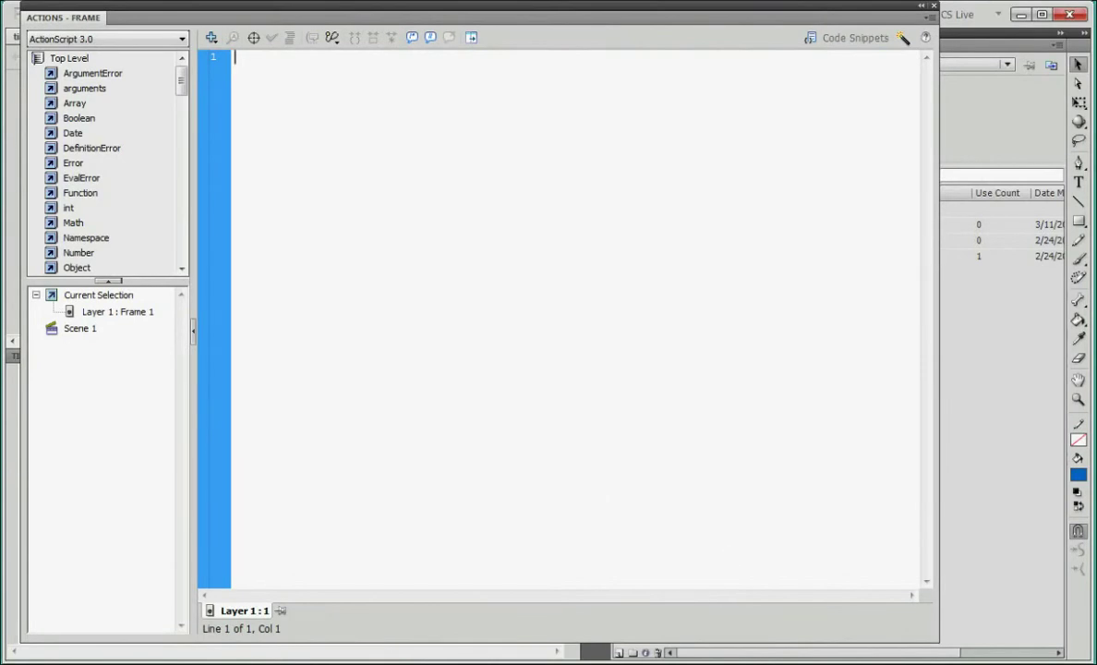
key("alt+Tab")
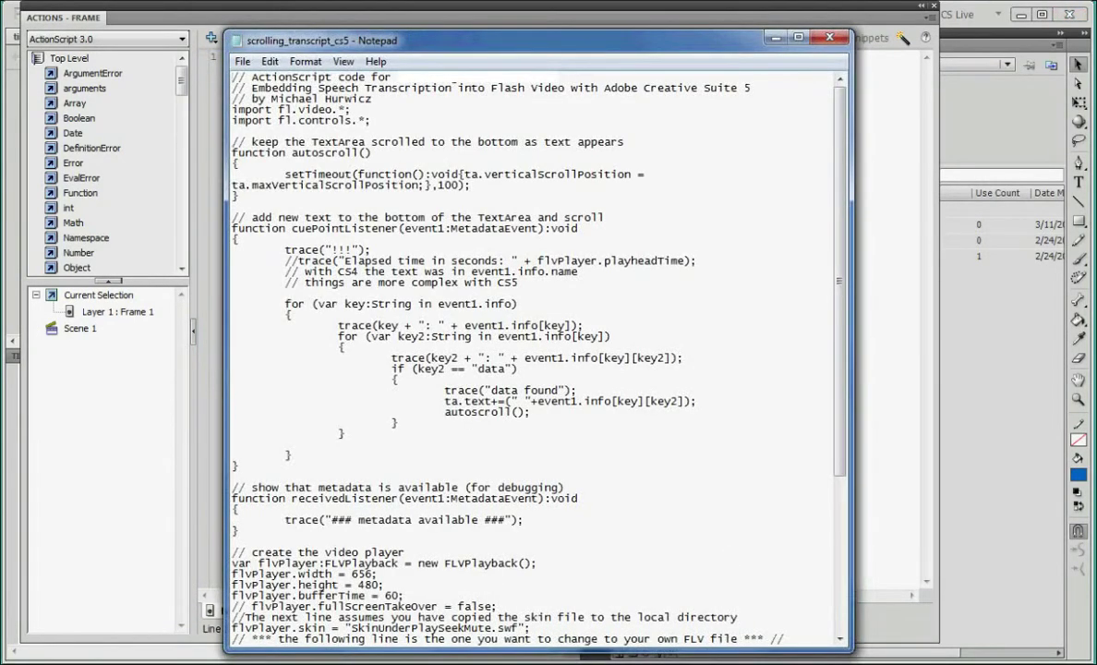
key("ctrl+a")
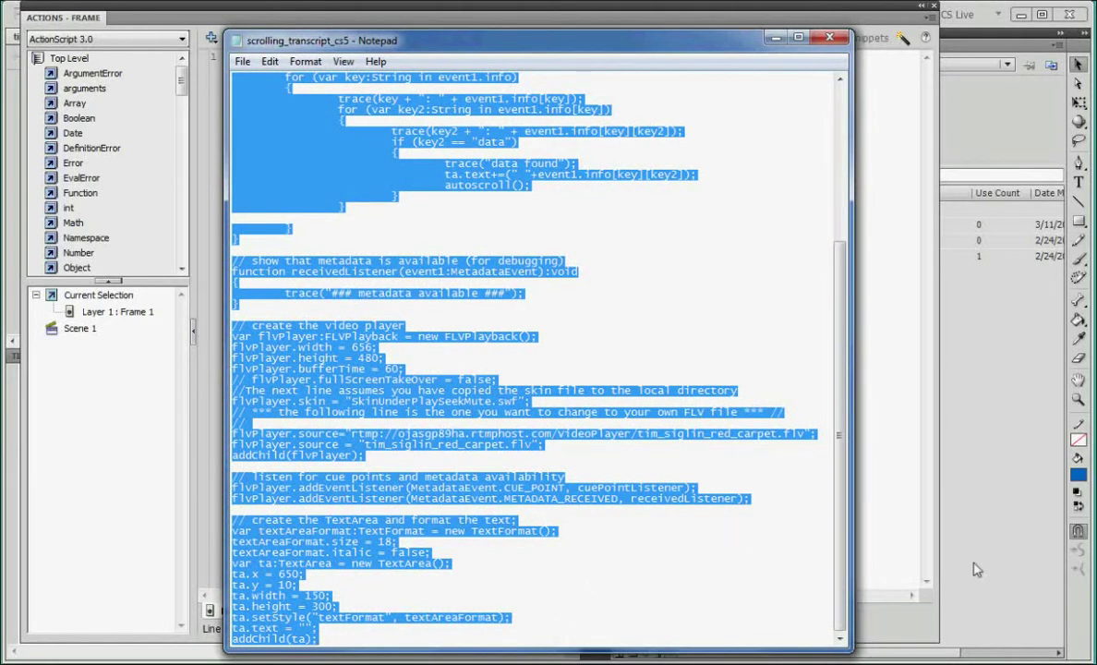
left_click(882, 140)
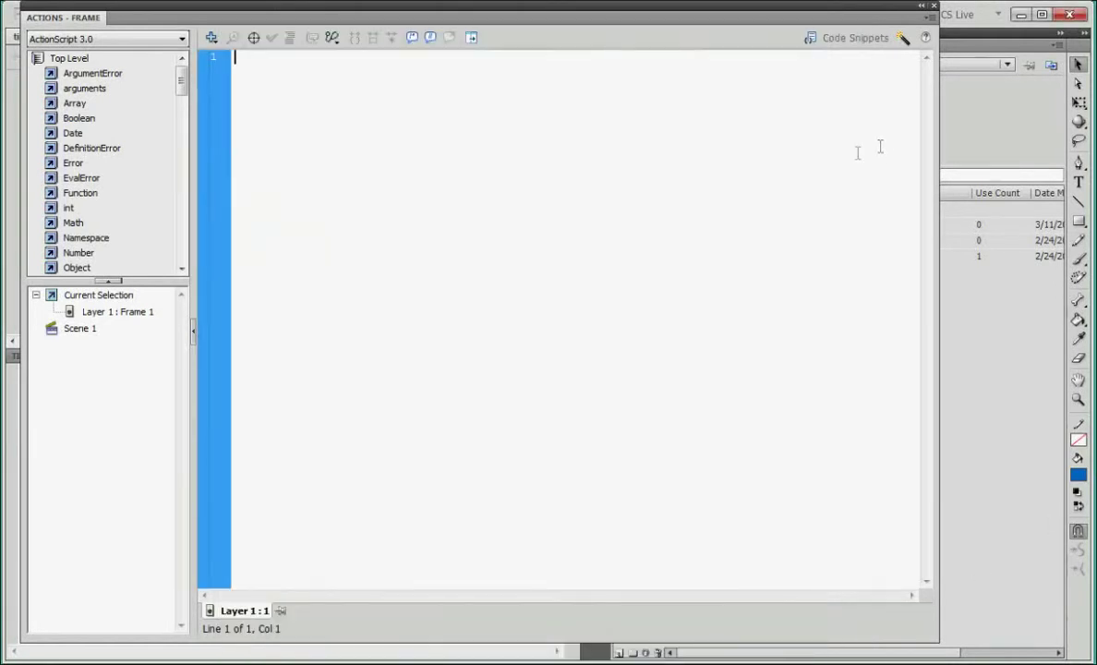
key("ctrl+v")
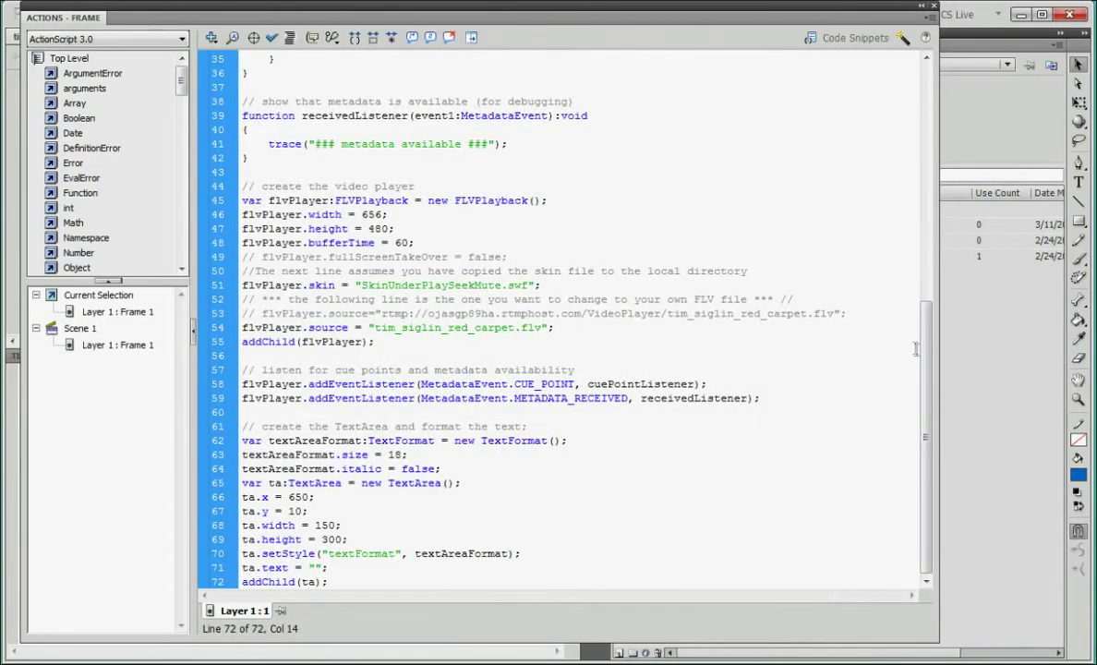
scroll(912, 251, "up", 6)
scroll(912, 251, "up", 5)
scroll(880, 315, "down", 10)
Change the line 54 video source from red_carpet to tim_siglin_avi.flv and test the movie.
key("alt+Tab")
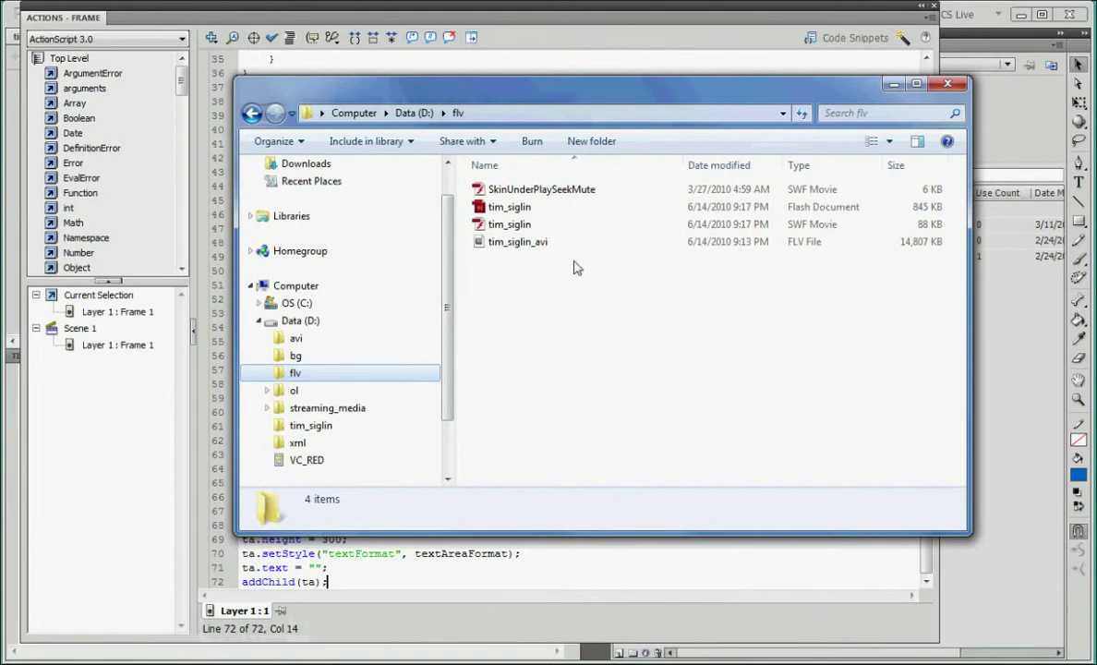
left_click(946, 83)
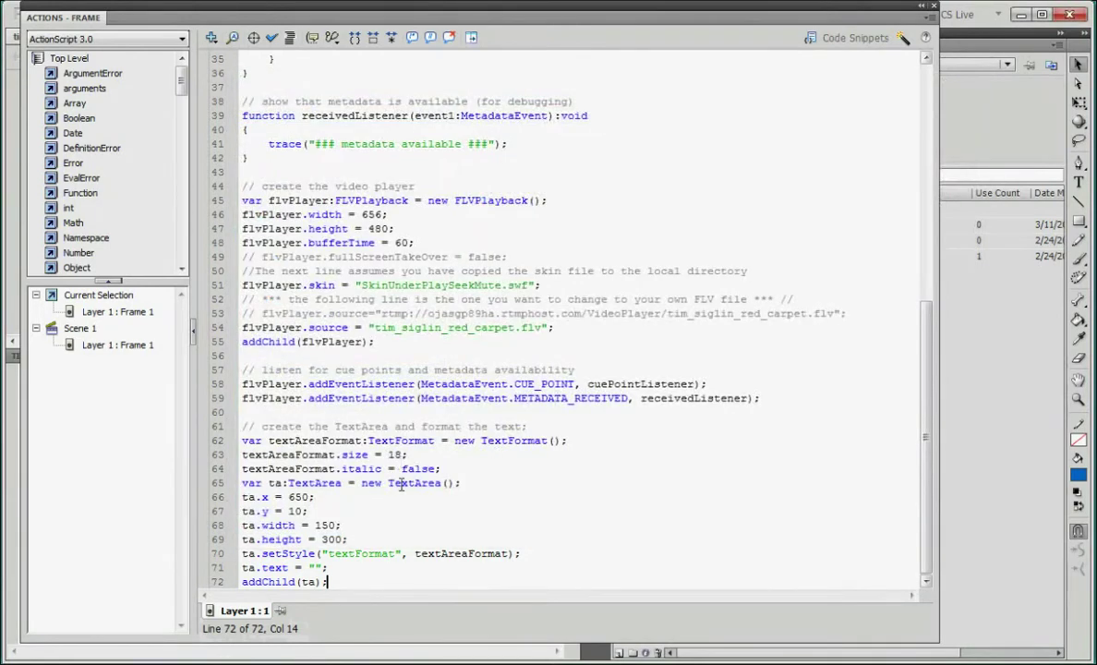
left_click(447, 327)
left_click_drag(447, 327, 514, 326)
key("Delete")
type("avi")
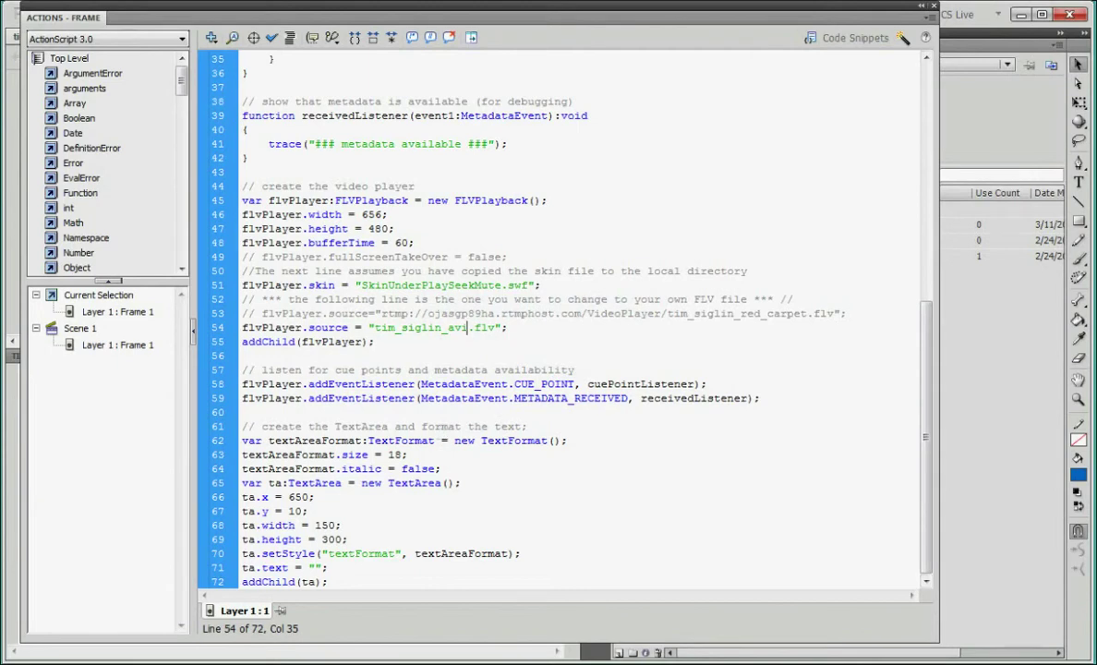
key("ctrl+Return")
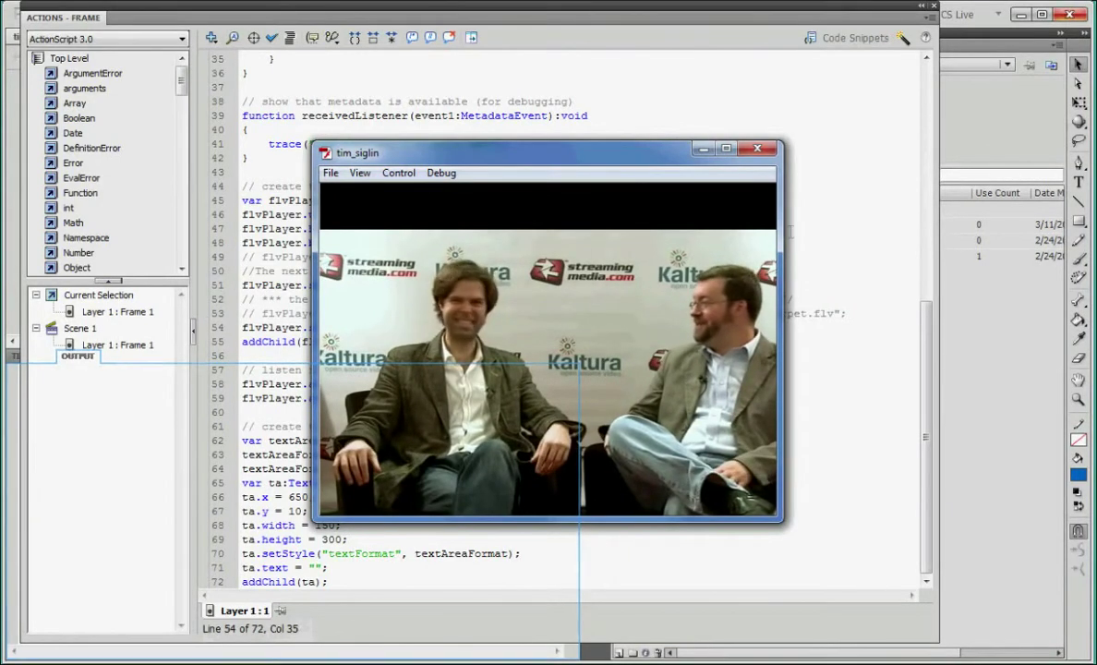
left_click_drag(779, 234, 959, 233)
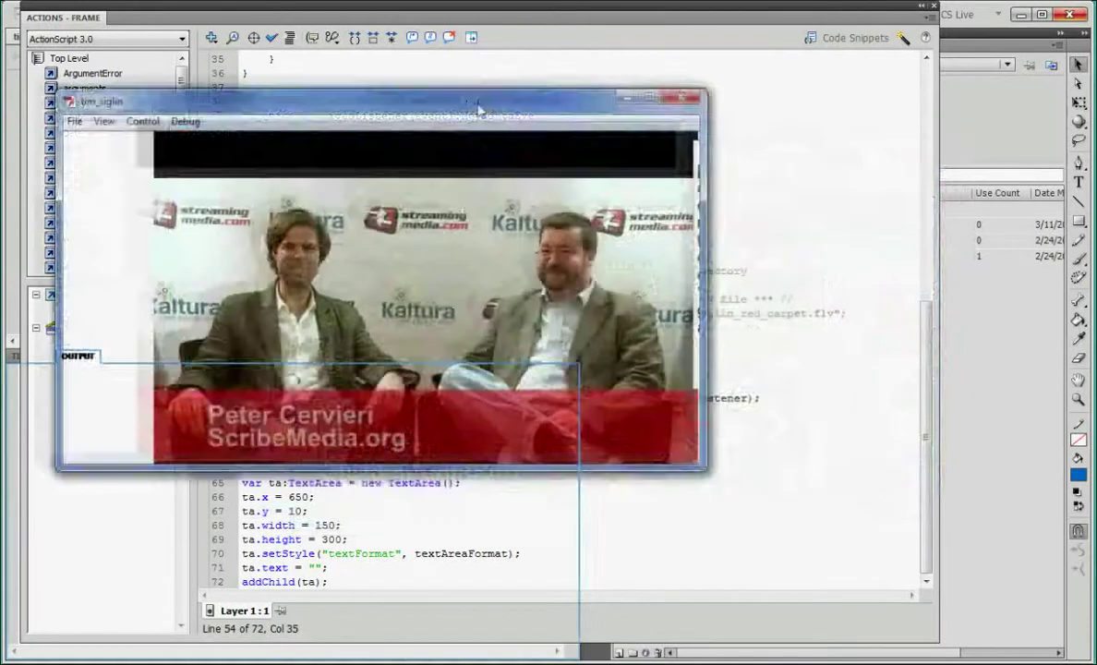
left_click_drag(700, 171, 957, 166)
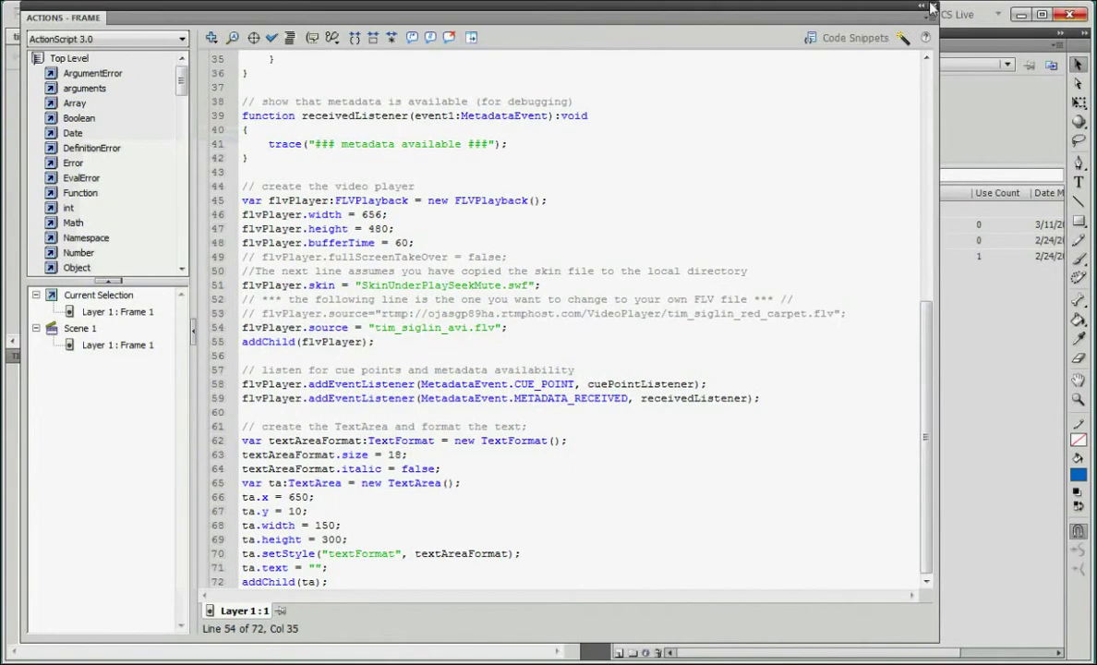
Set the document size to 800 × 600 px and retest the movie with the transcript beside the video.
left_click(934, 8)
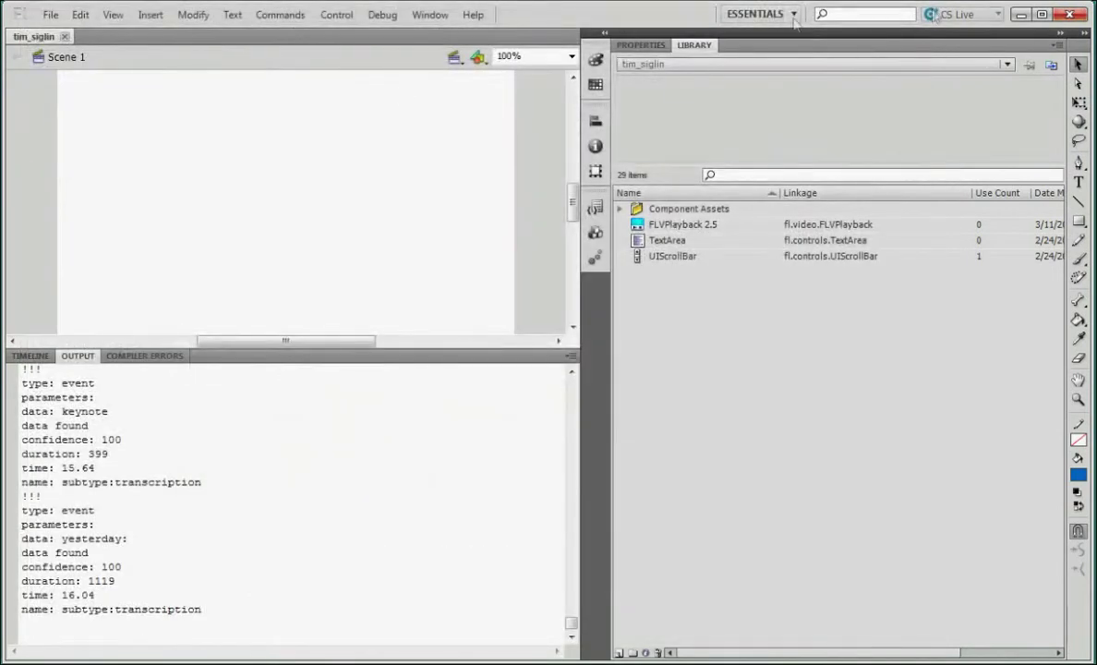
left_click(194, 15)
left_click(222, 32)
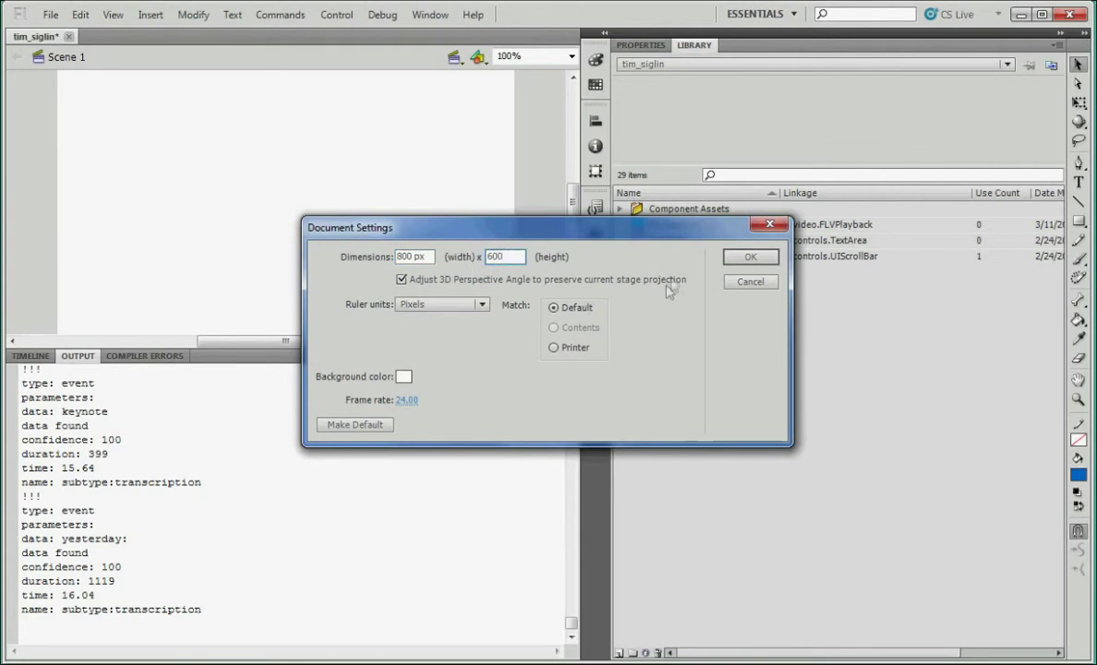
left_click(745, 259)
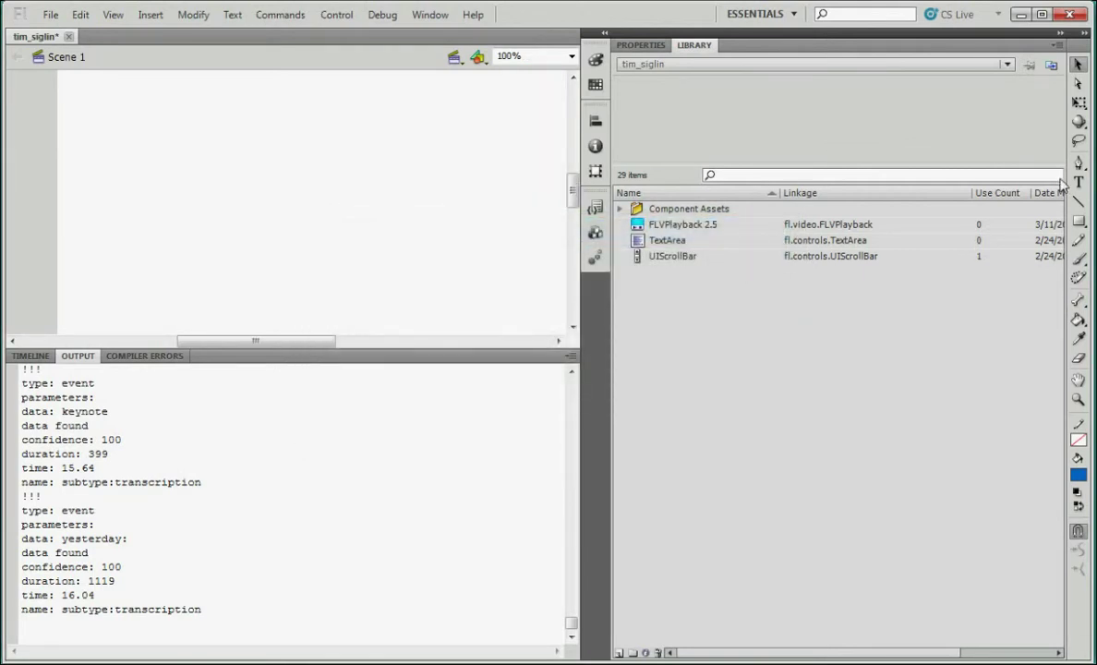
key("ctrl+Return")
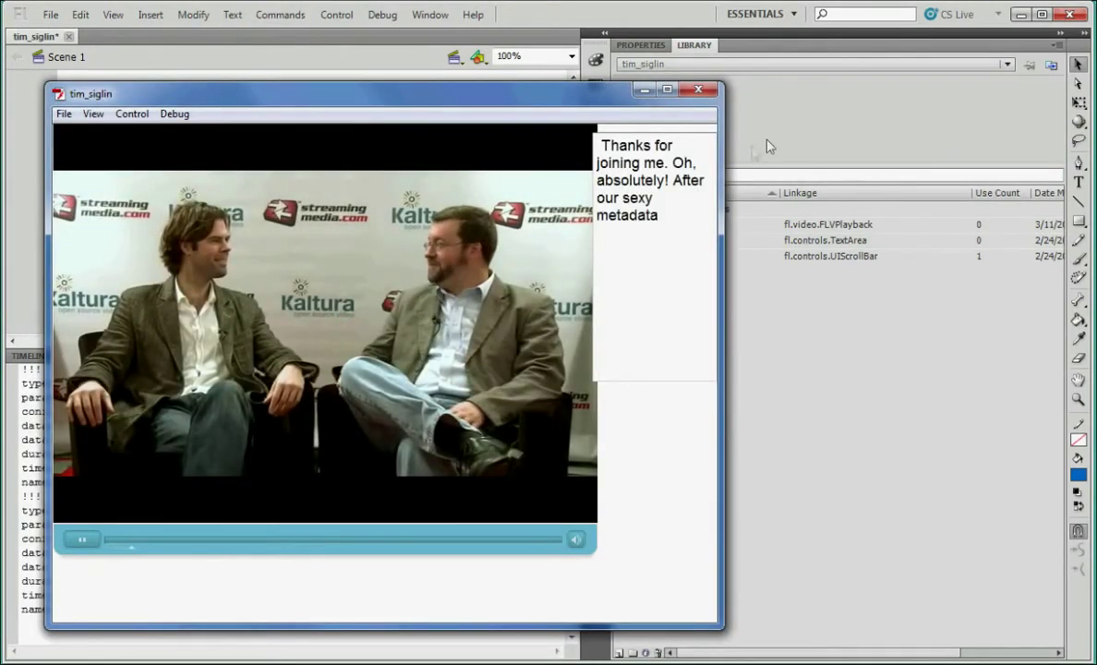
left_click(699, 90)
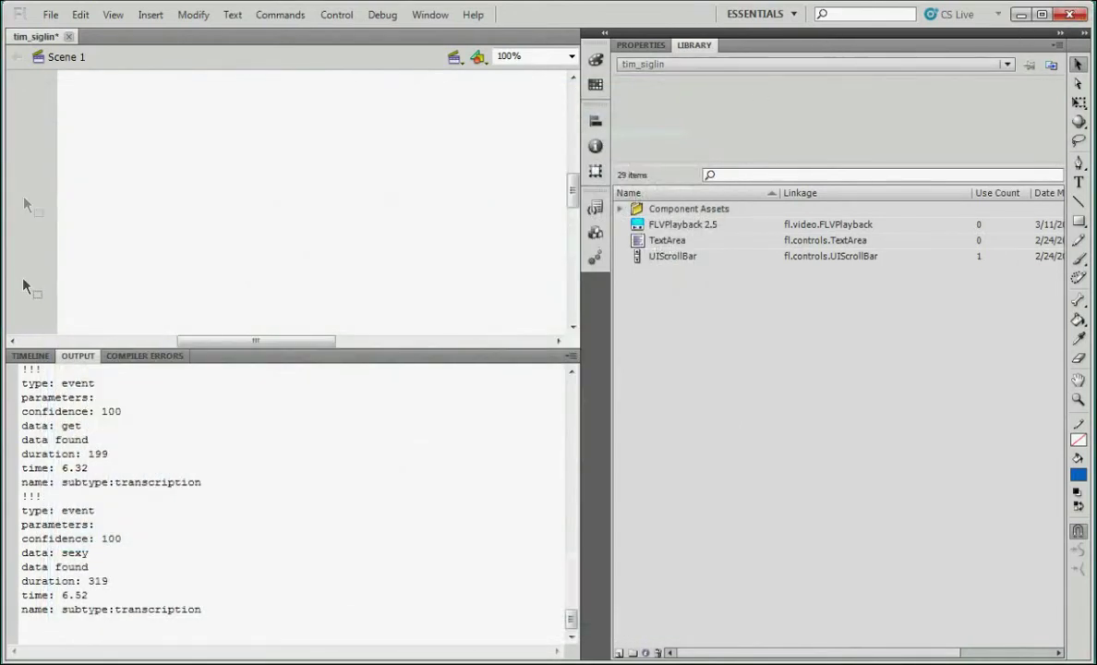
Publish tim_siglin as SWF and HTML from Publish Settings, then view the flv folder.
left_click(51, 15)
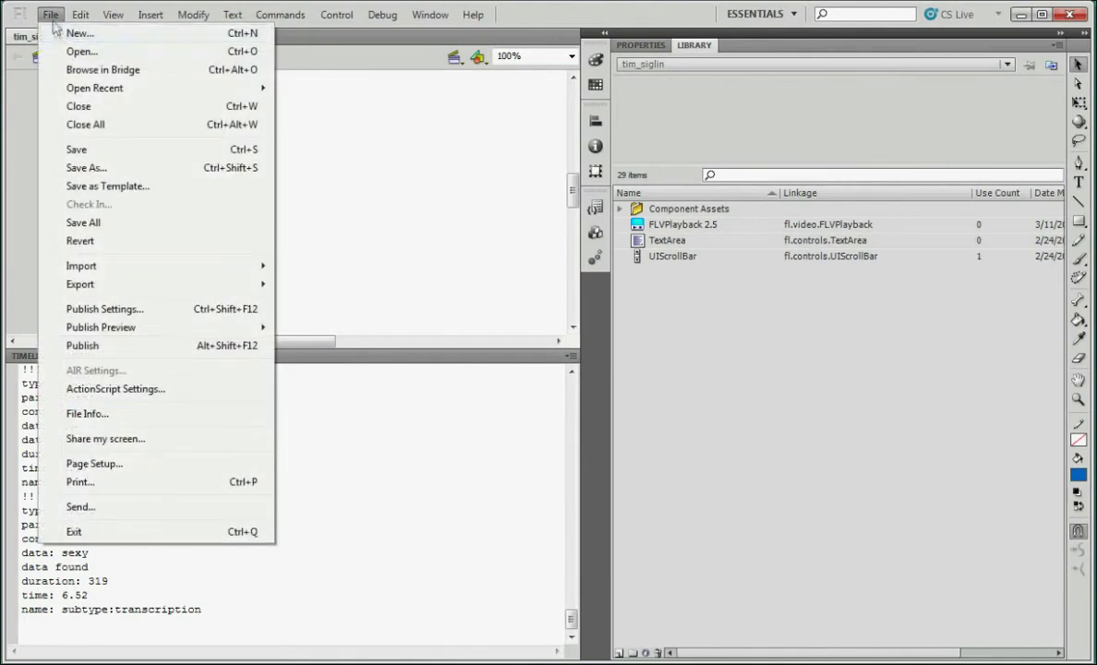
left_click(113, 312)
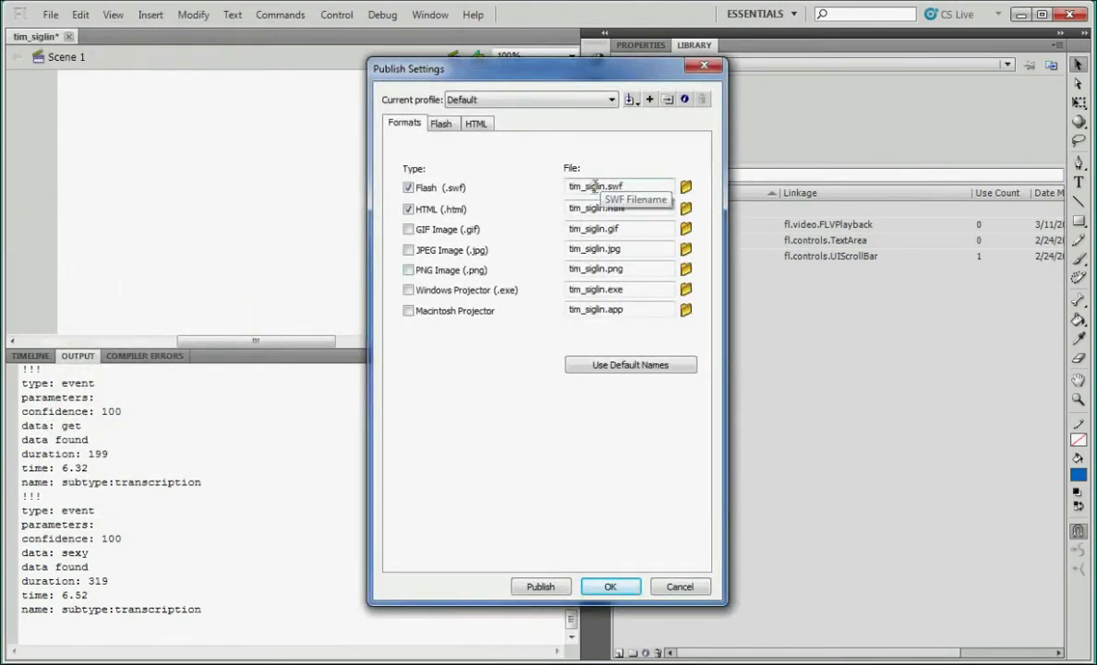
left_click(539, 588)
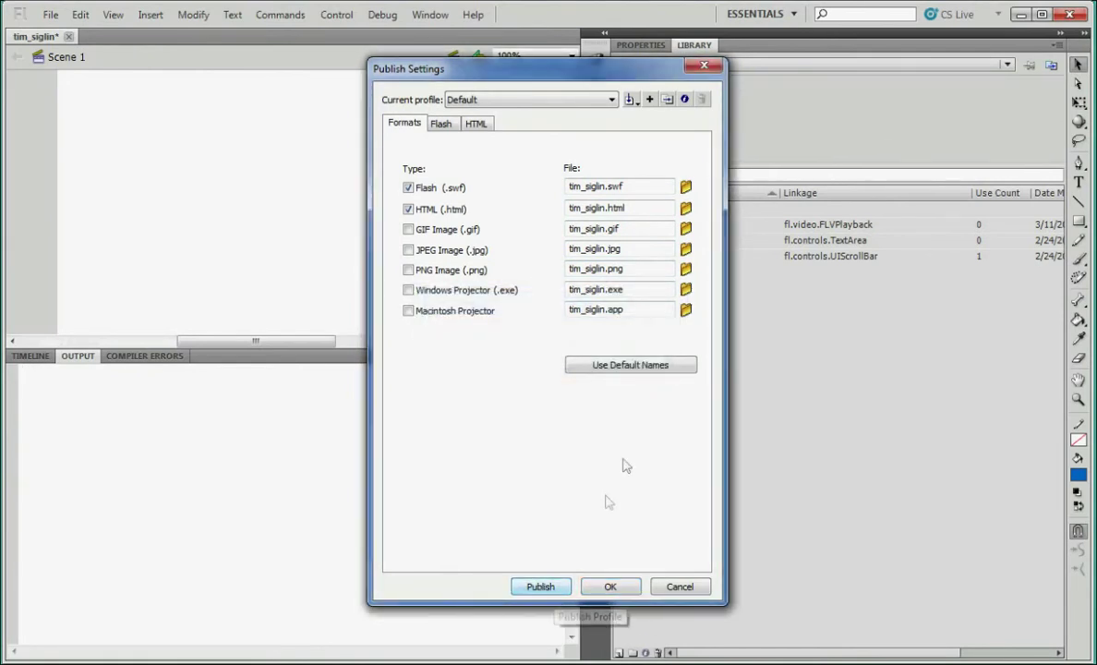
left_click(609, 586)
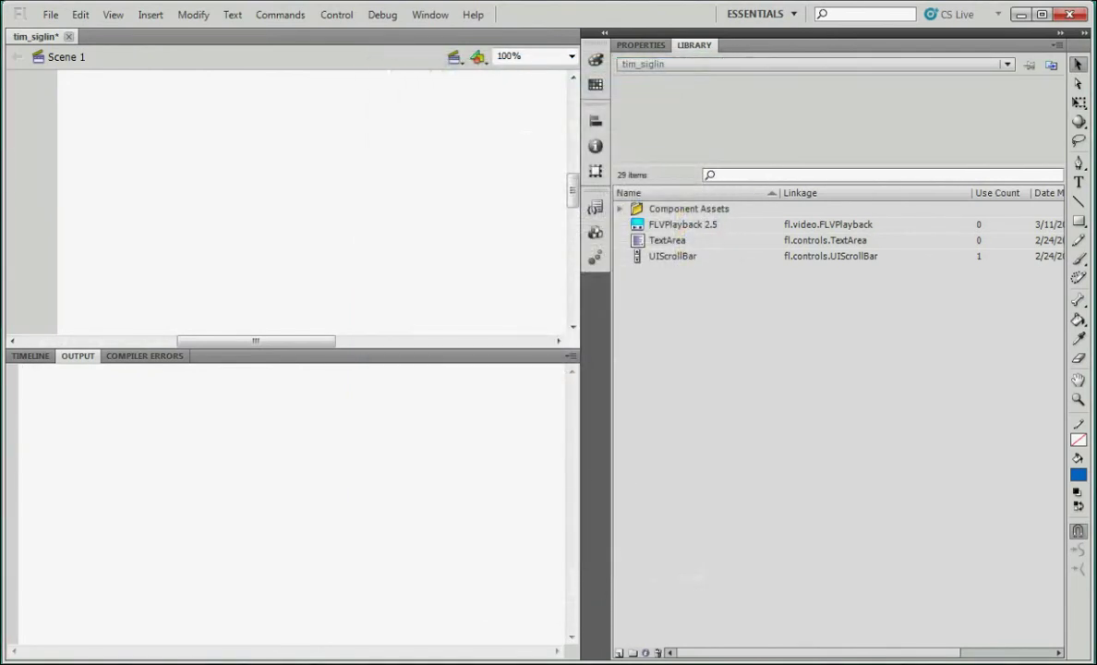
key("alt+Tab")
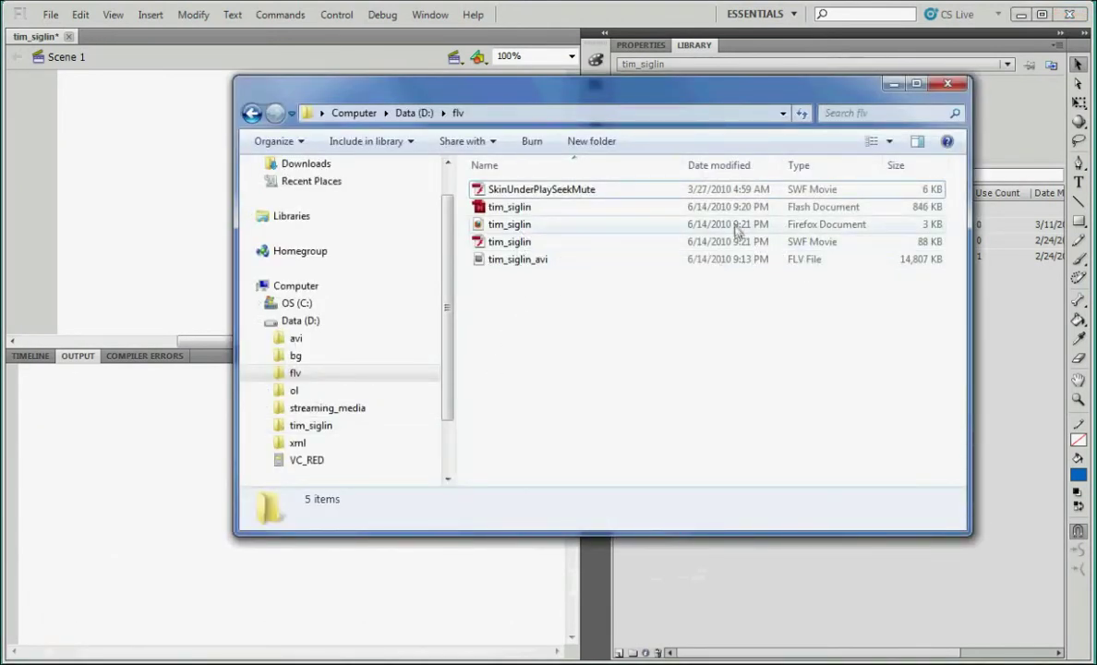
Watch tim_siglin.html in an enlarged Firefox window with the transcript scrolling, then close it.
double_click(481, 225)
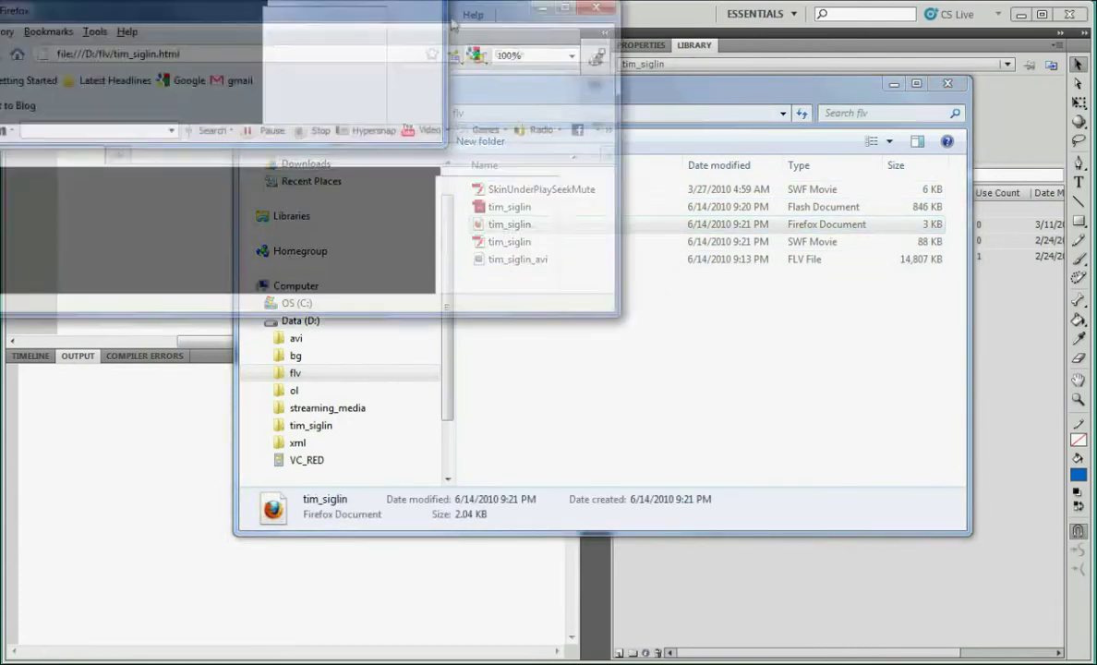
left_click_drag(443, 24, 670, 69)
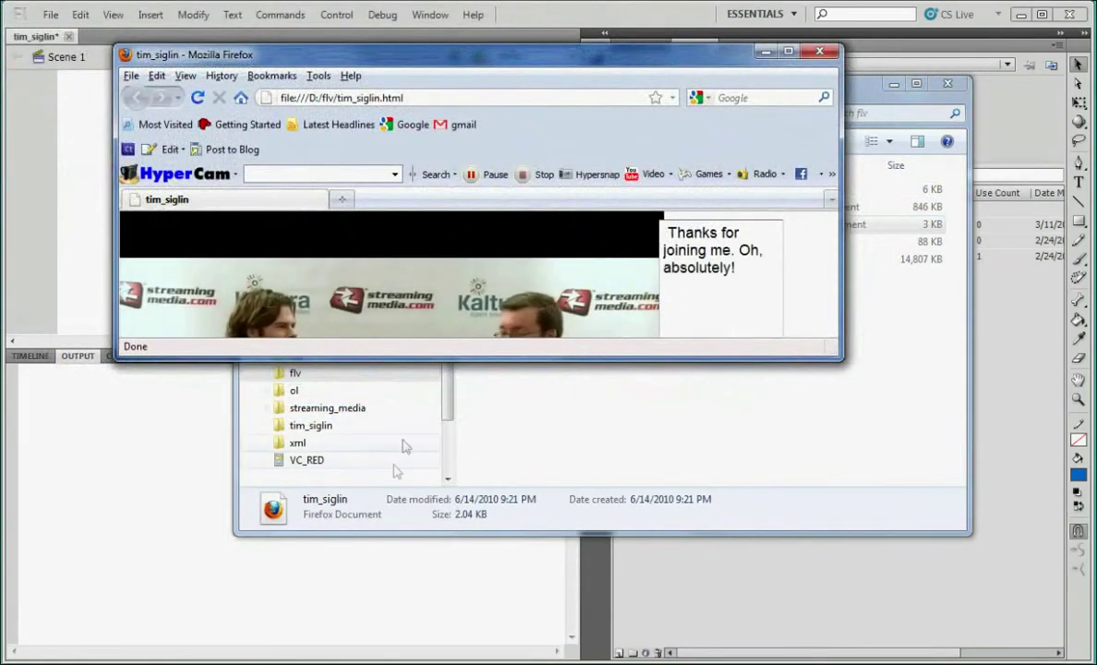
left_click_drag(262, 361, 345, 643)
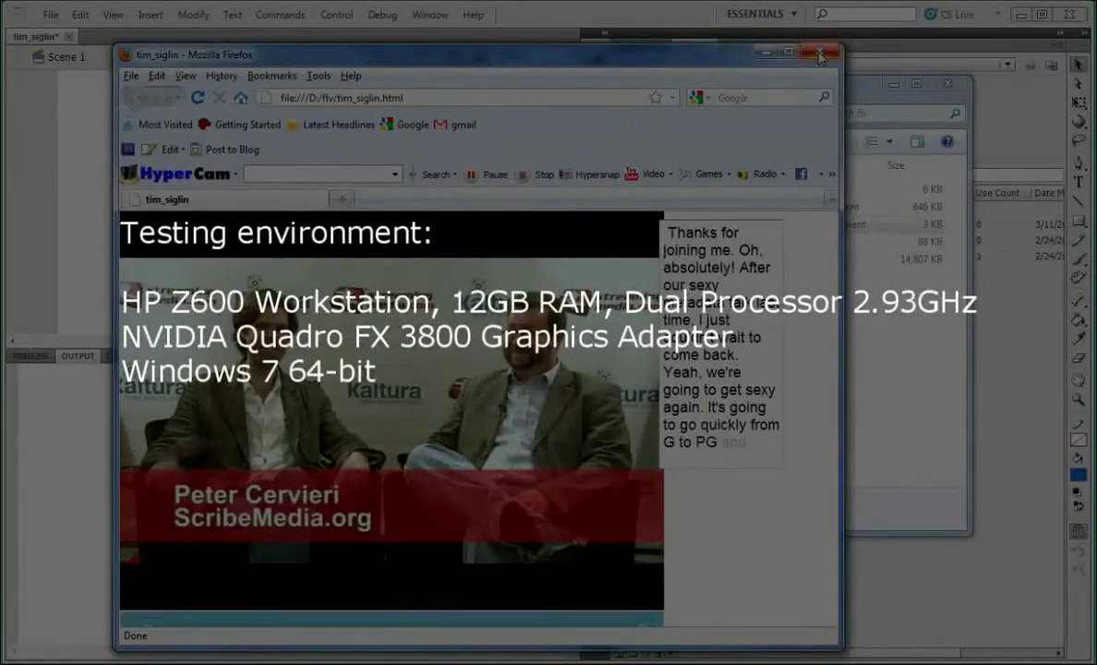
left_click(820, 56)
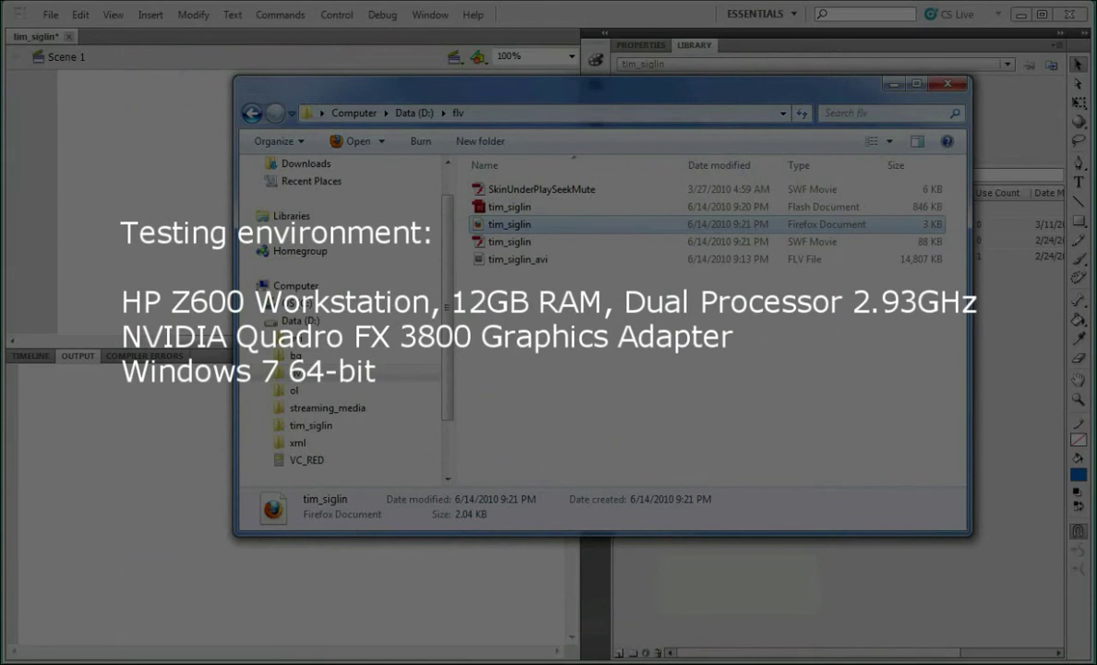